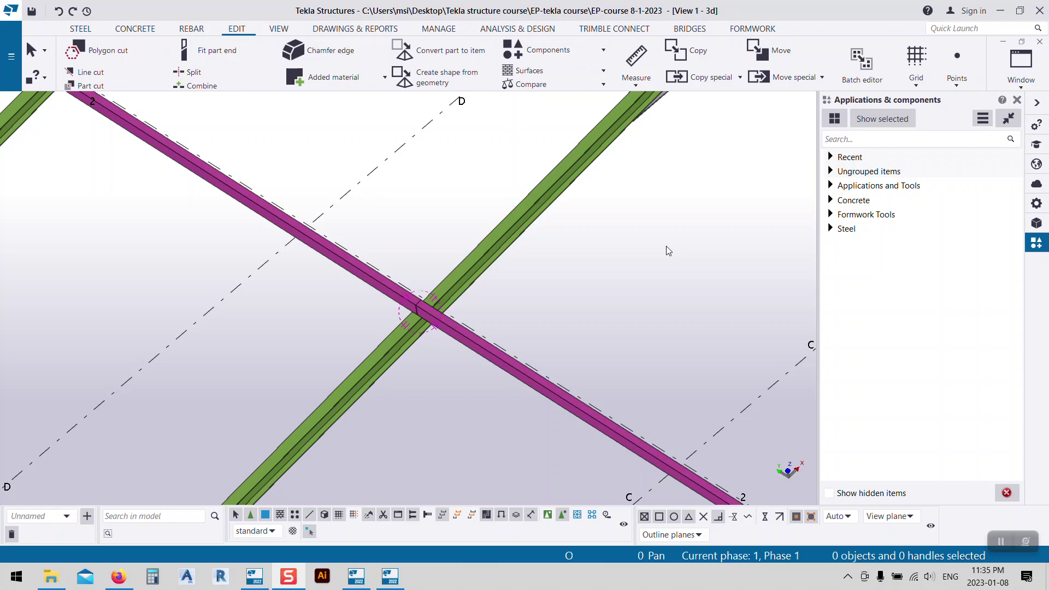
- Zoom in on the joint where the two purlins meet over the rafter and search the component catalog for 1
left_click(666, 246)
scroll(667, 246, "down", 11)
mouse_move(724, 386)
middle_mouse_down("ctrl")
mouse_move(540, 296)
mouse_move(546, 263)
middle_mouse_up("ctrl")
scroll(552, 234, "up", 10)
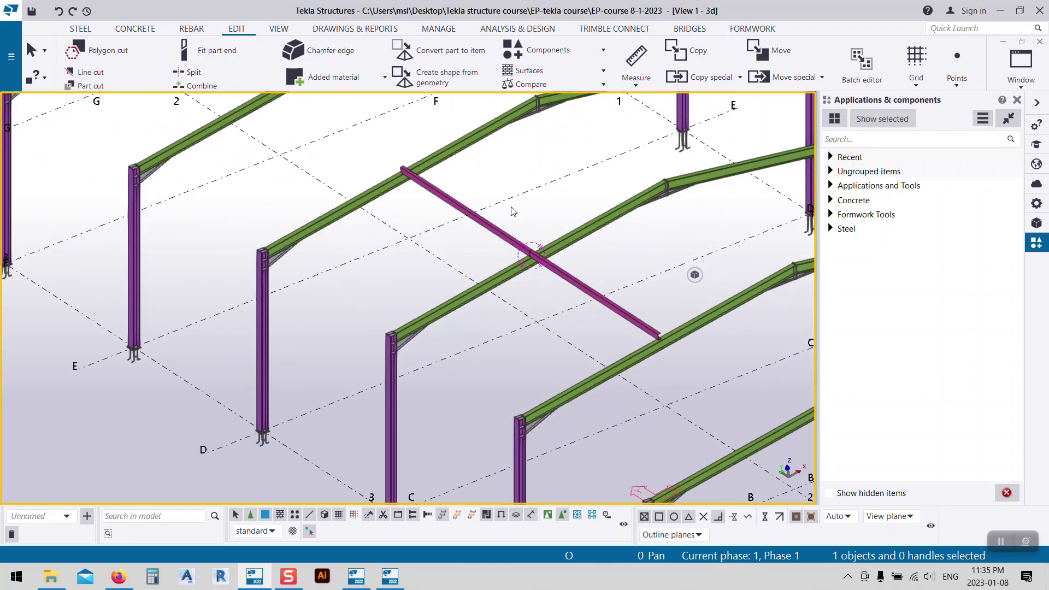
scroll(548, 239, "up", 10)
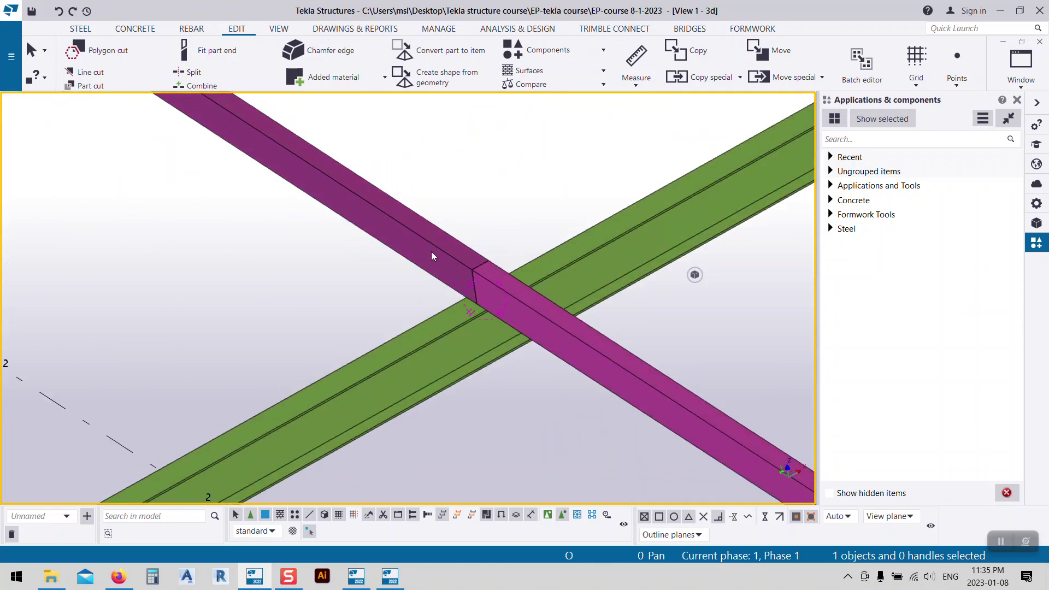
scroll(492, 286, "up", 3)
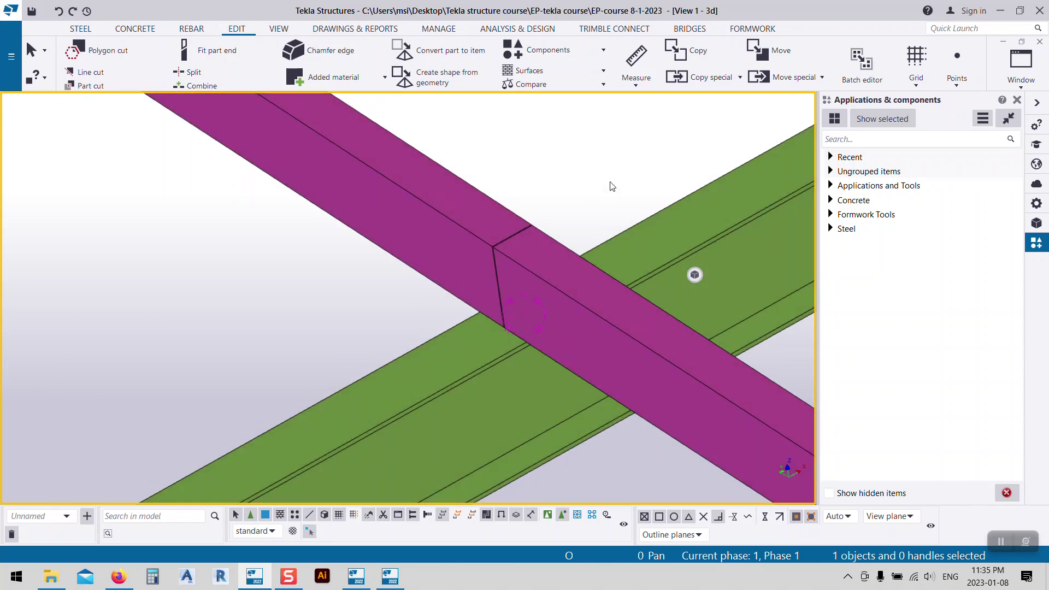
scroll(477, 287, "down", 5)
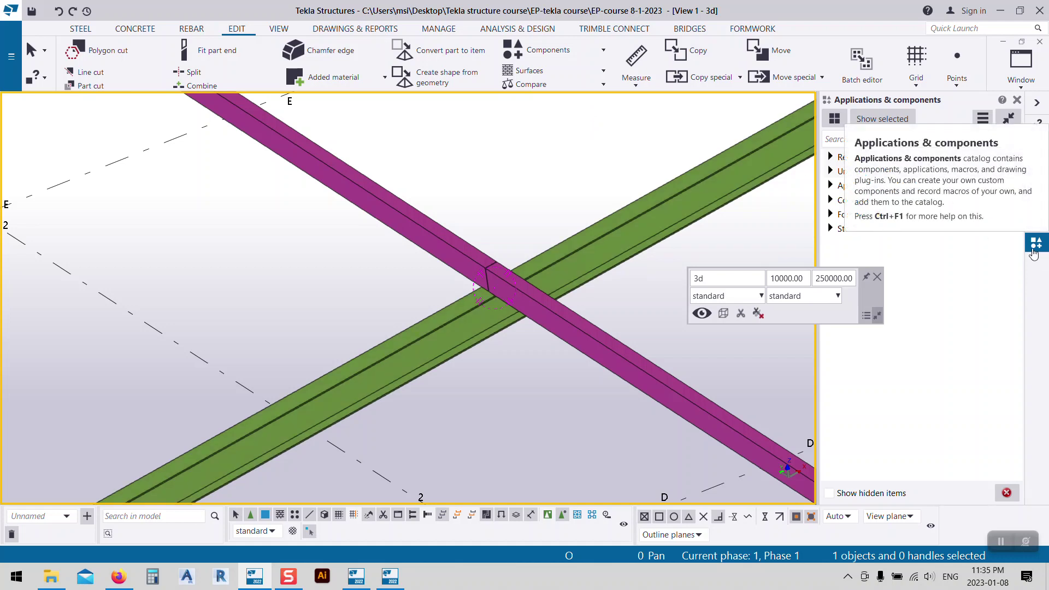
left_click(851, 136)
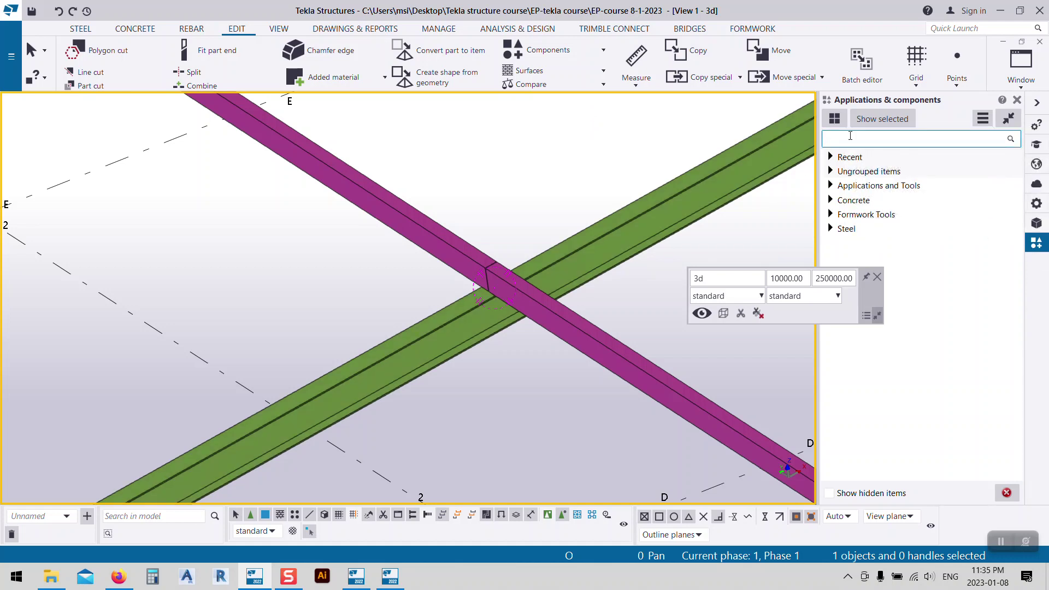
type("1")
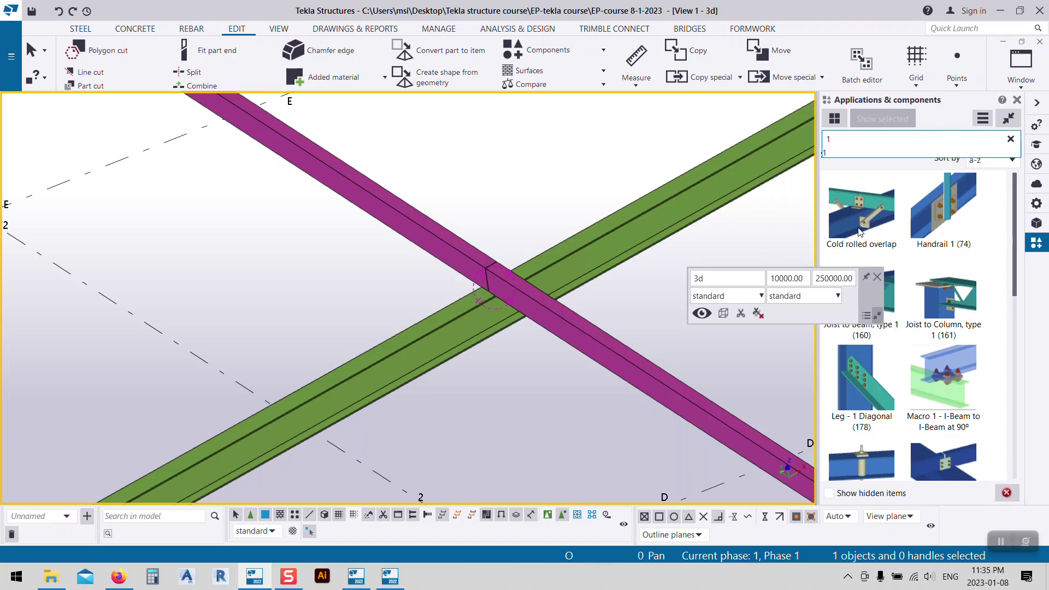
- Apply the Cold rolled overlap connection with the green rafter as main part and the two purlins as secondary parts
left_click(860, 227)
left_click(444, 320)
left_click(604, 339)
left_click(441, 242)
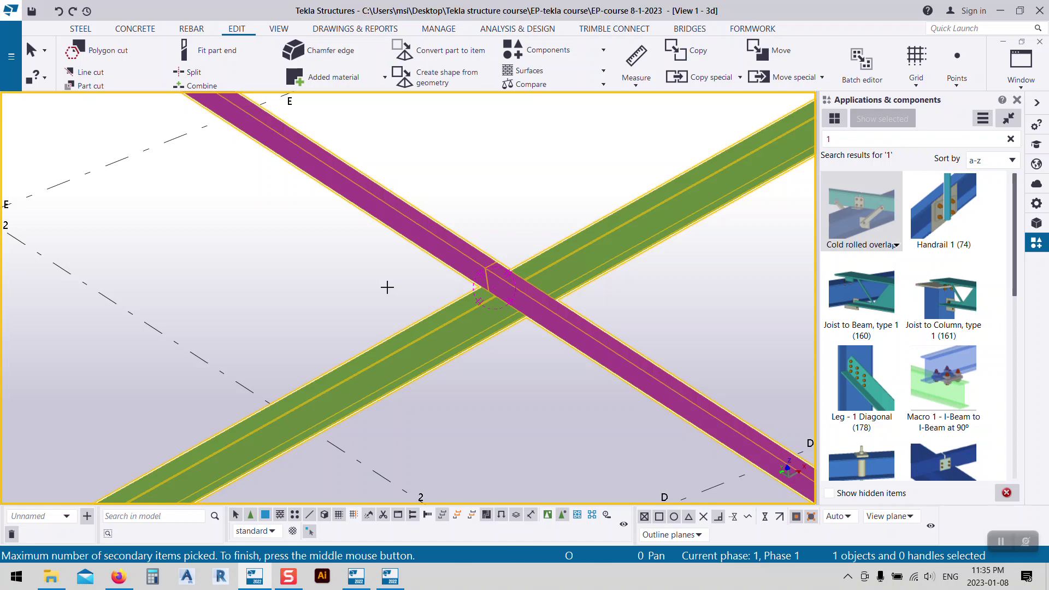
middle_click(392, 288)
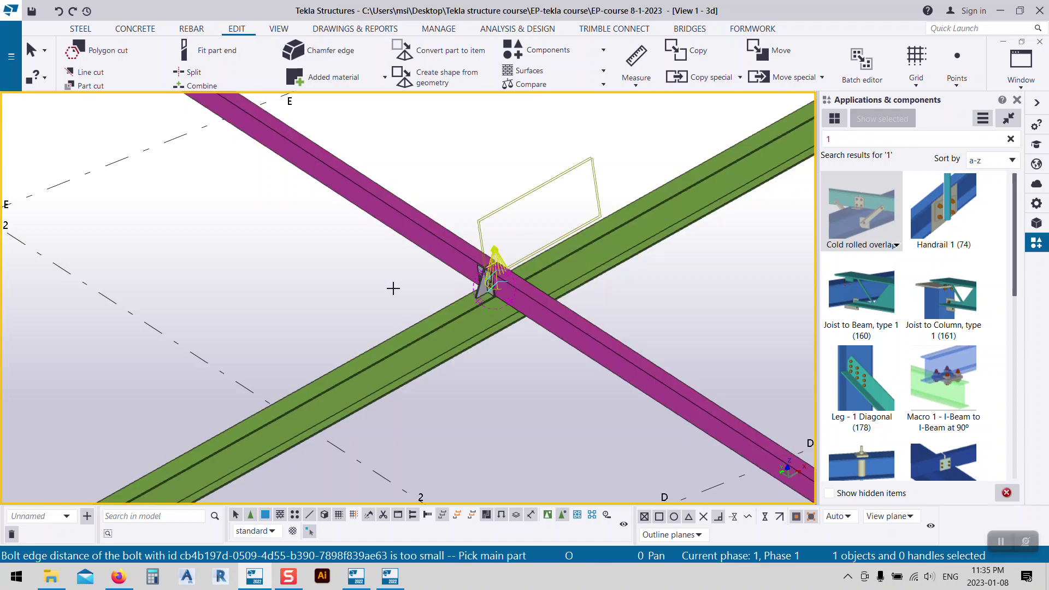
scroll(382, 289, "up", 5)
right_click(363, 289)
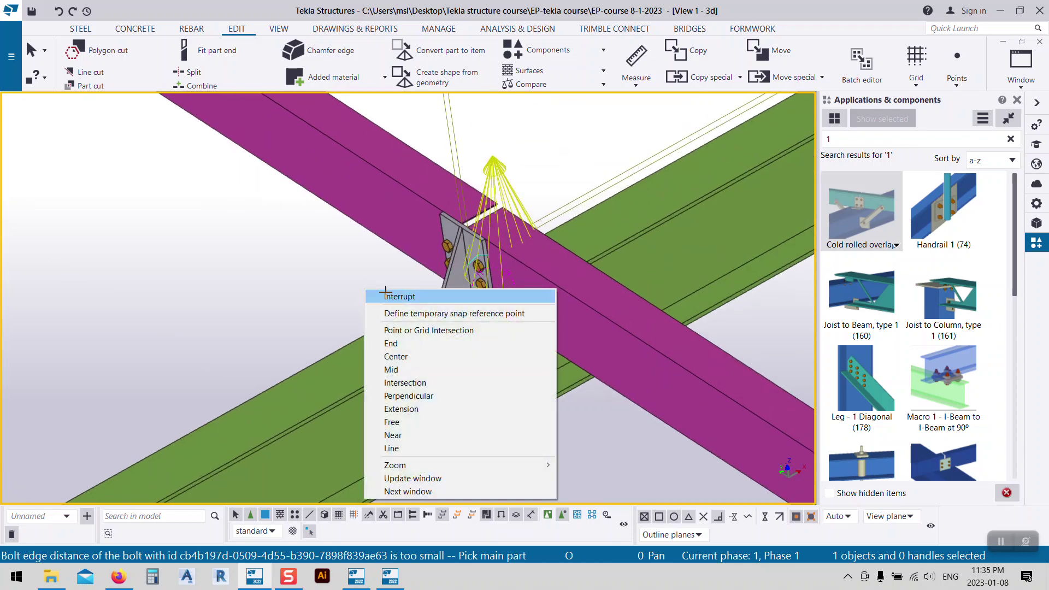
left_click(450, 295)
scroll(454, 292, "up", 2)
scroll(470, 322, "down", 3)
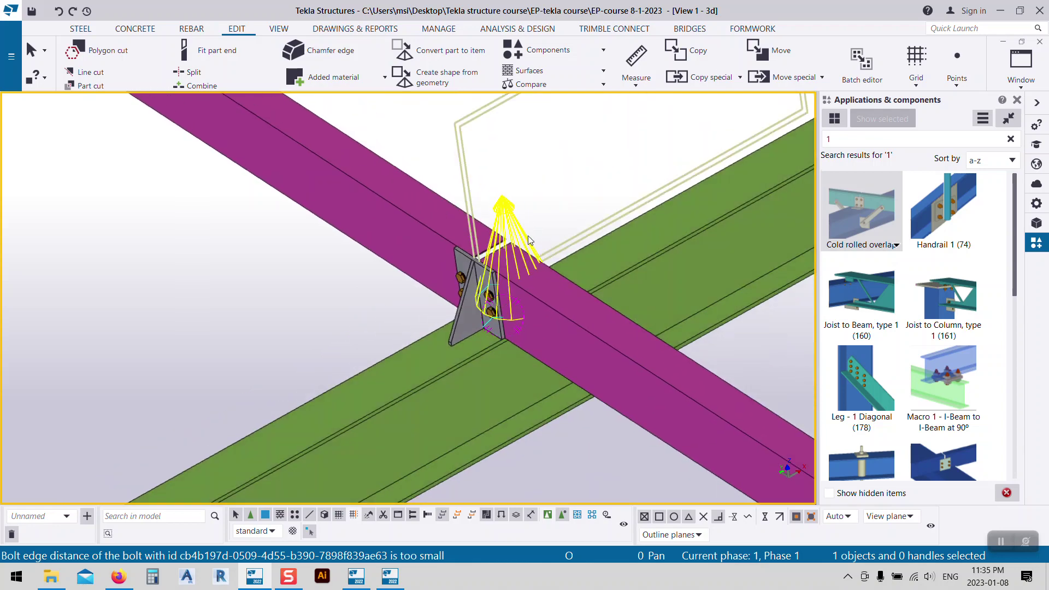
- Open the overlap connection's properties and apply the default cleat type, without a stiffener plate, to the joint
double_click(510, 210)
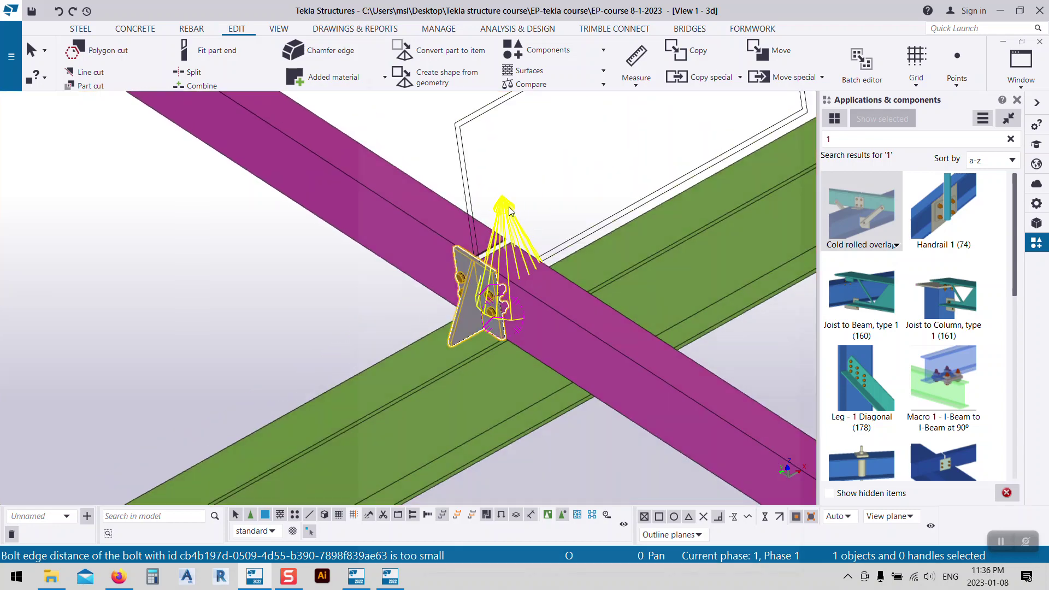
left_click(423, 125)
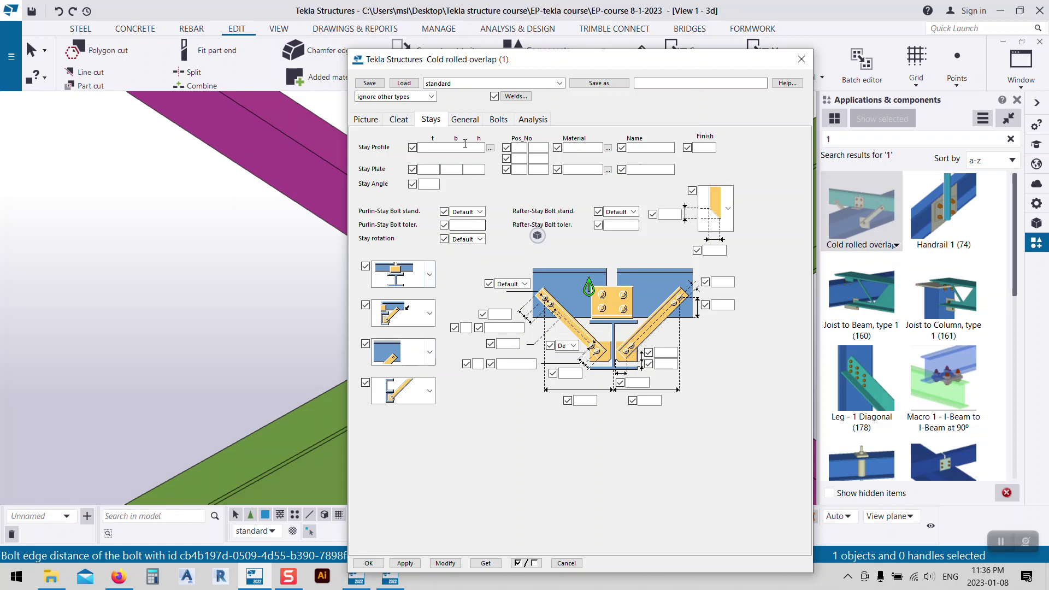
left_click(399, 123)
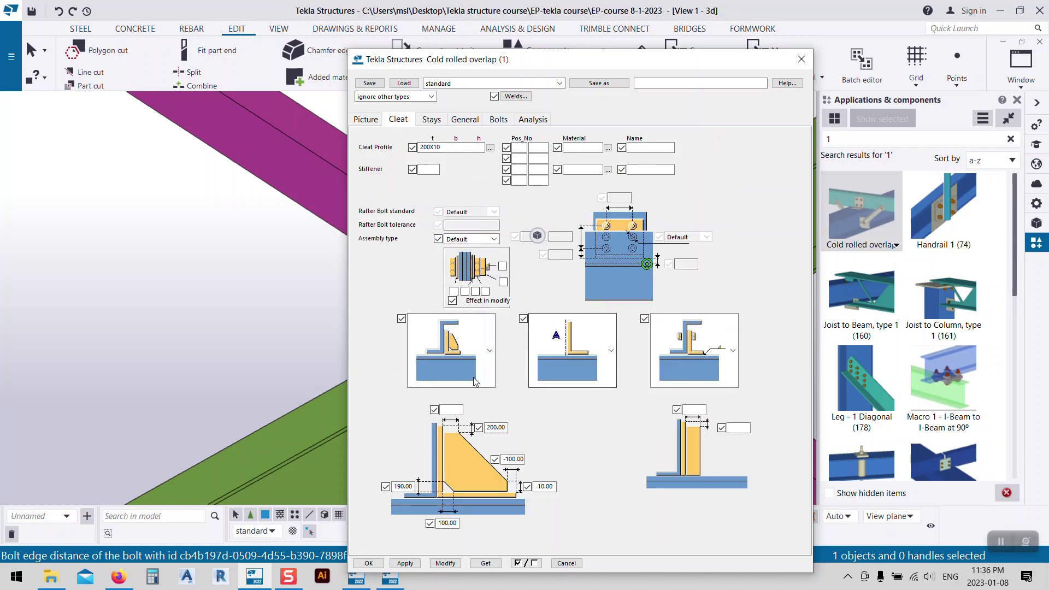
double_click(496, 427)
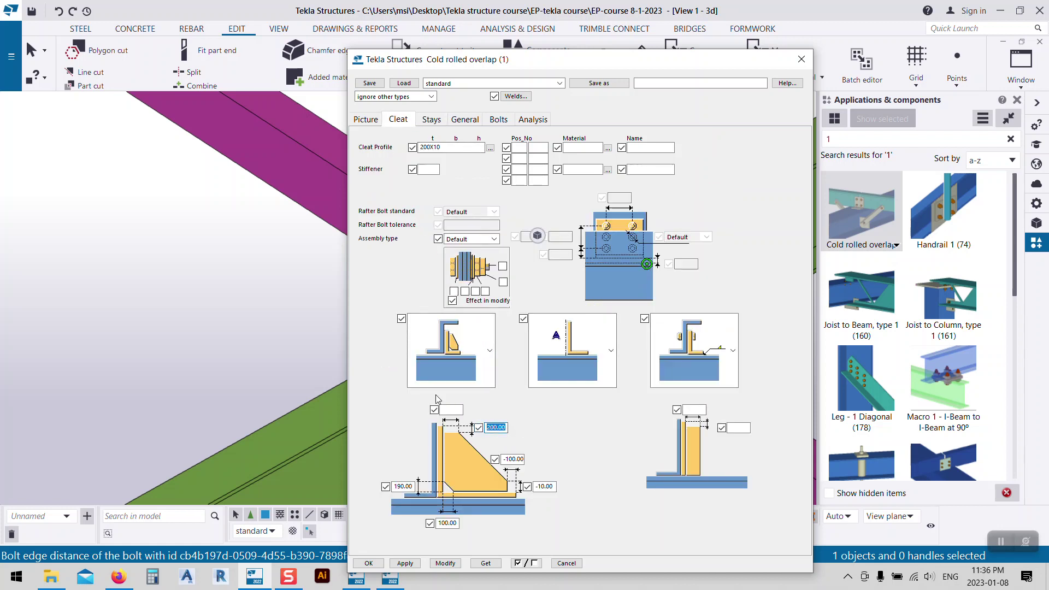
left_click(490, 350)
scroll(464, 421, "up", 5)
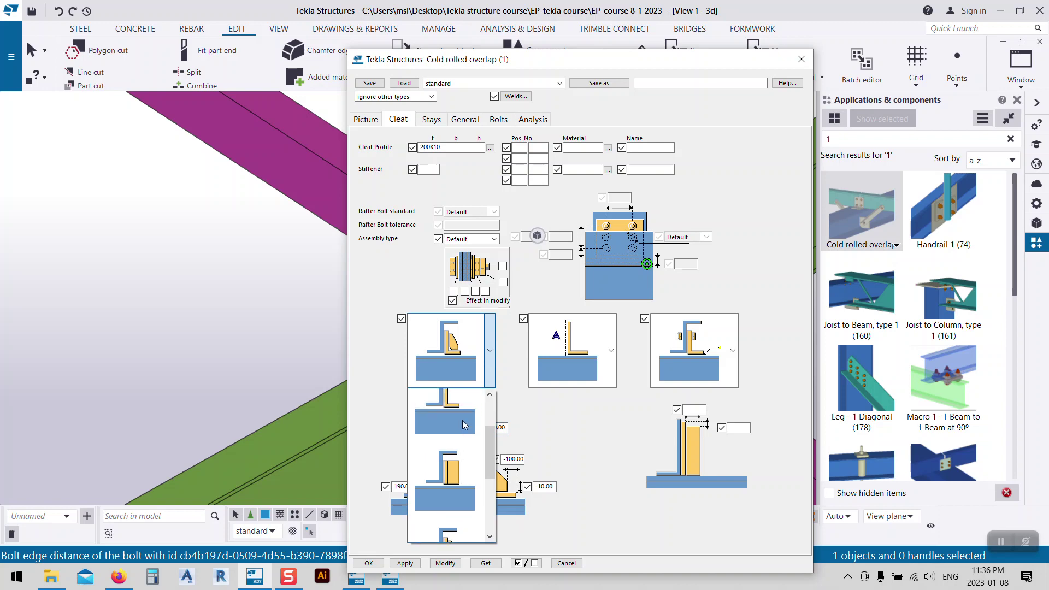
left_click(427, 408)
left_click(445, 564)
scroll(222, 342, "up", 8)
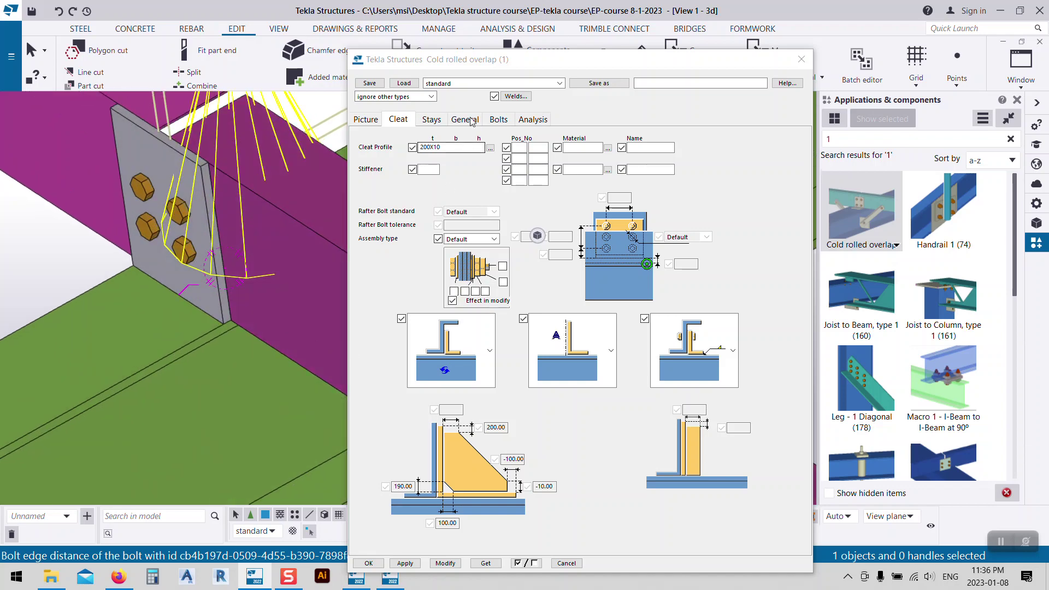
- Clear the 200X10 cleat profile and apply the change to the connection
double_click(461, 149)
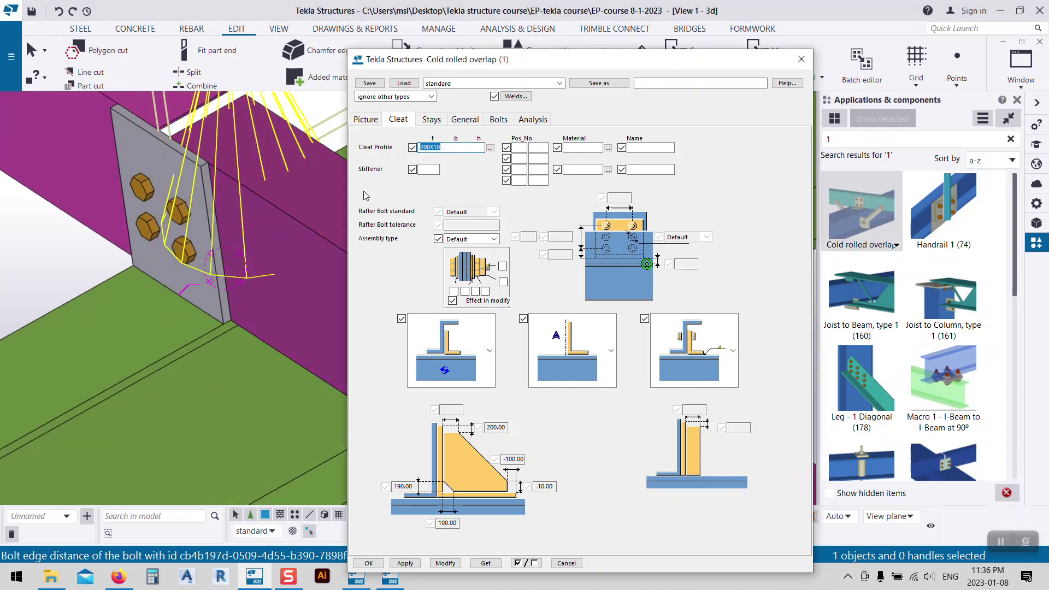
key("BackSpace")
scroll(267, 382, "up", 2)
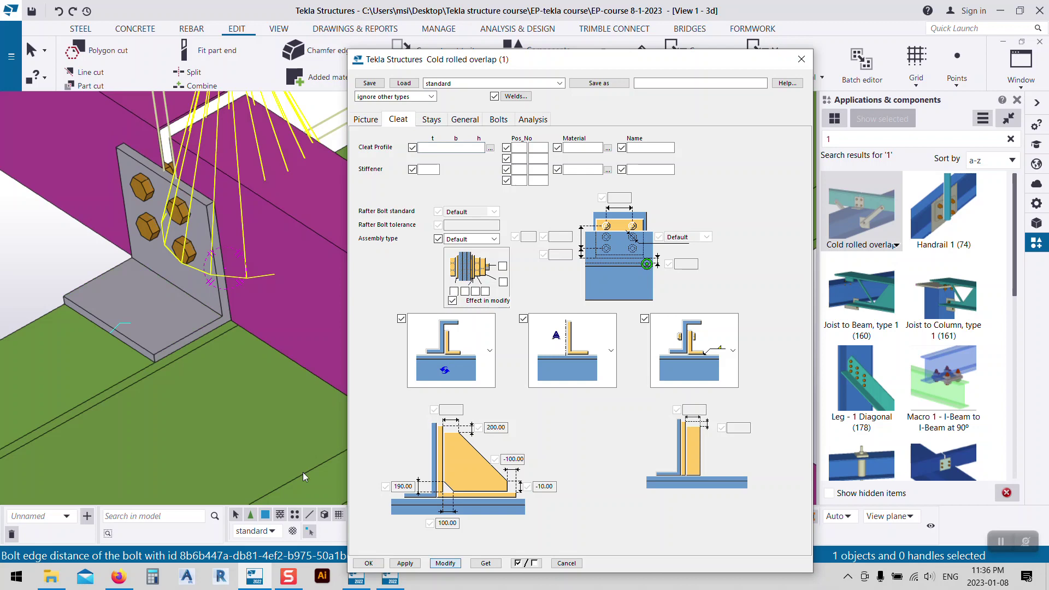
- Set the cleat type to the angle with a sloped stiffener plate and apply it to the connection
scroll(262, 277, "down", 3)
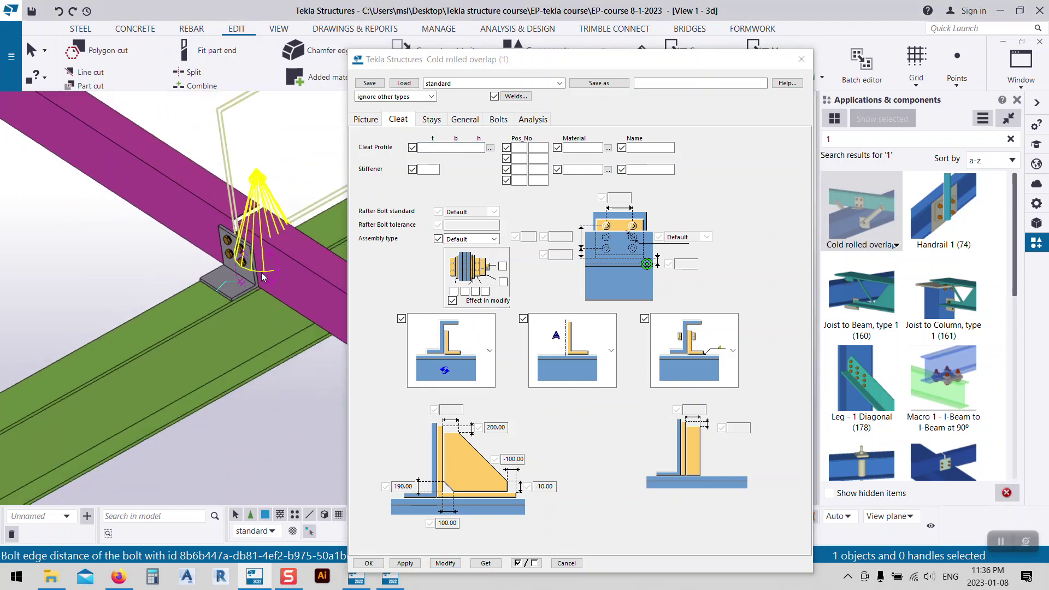
middle_click_drag(263, 277, 273, 257, "ctrl")
scroll(264, 247, "up", 4)
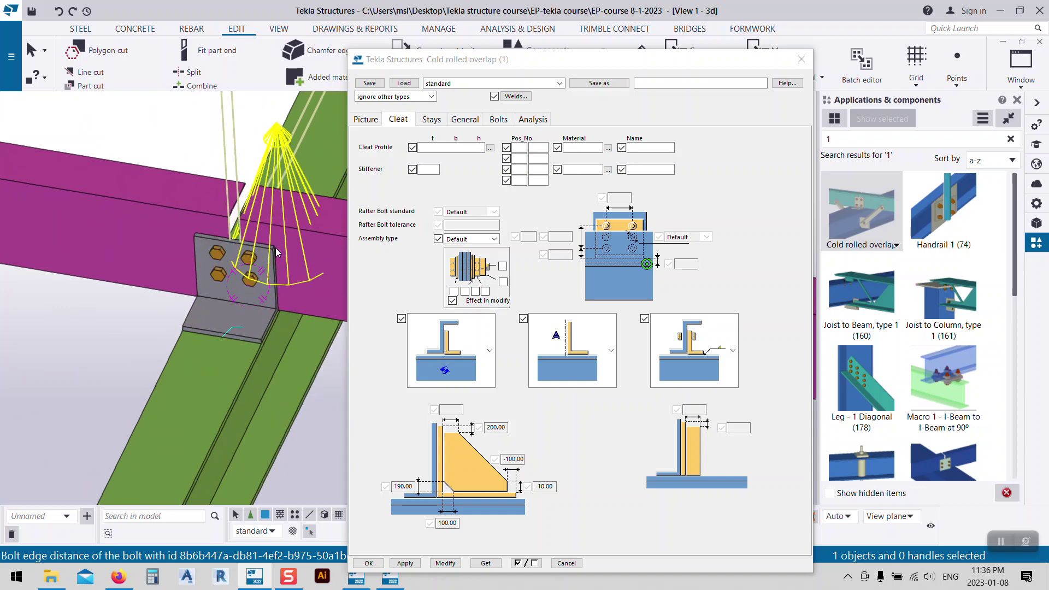
mouse_move(193, 304)
middle_mouse_down("ctrl")
mouse_move(227, 353)
mouse_move(293, 337)
mouse_move(117, 312)
mouse_move(121, 330)
mouse_move(281, 312)
mouse_move(196, 315)
middle_mouse_up("ctrl")
scroll(195, 312, "down", 3)
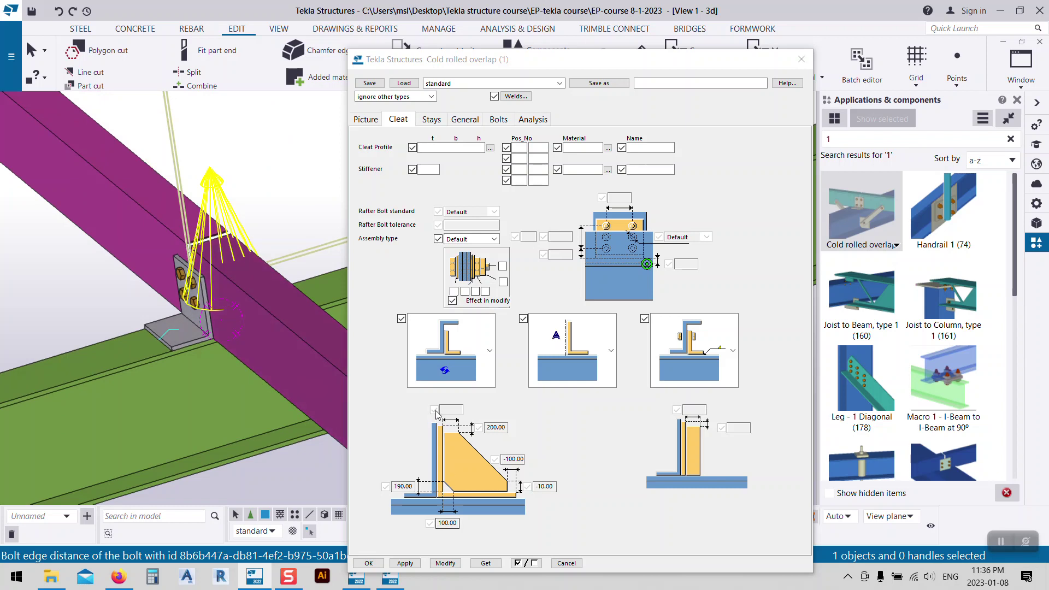
middle_click_drag(237, 338, 250, 328)
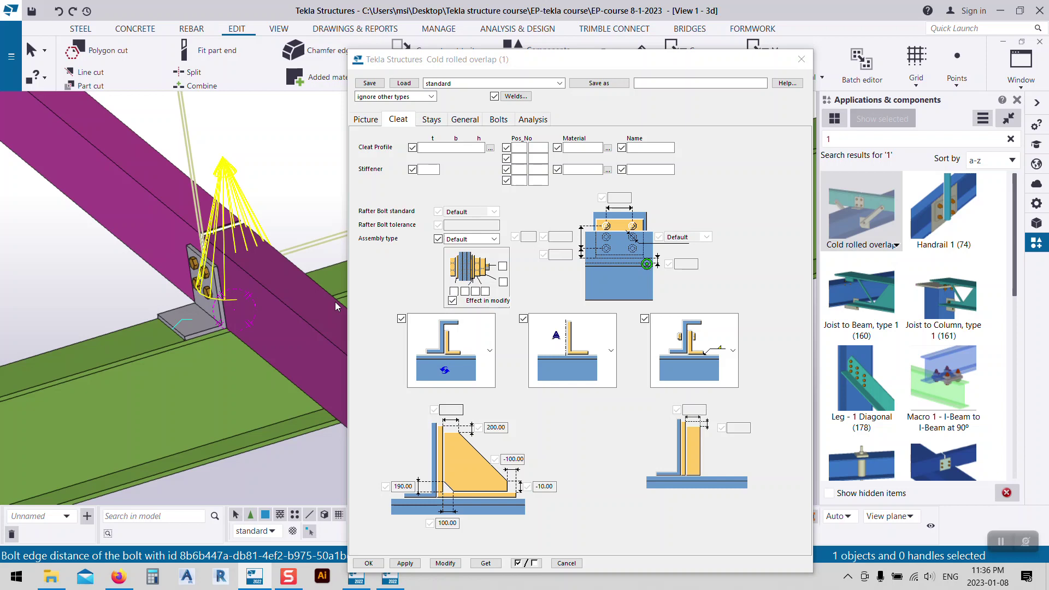
middle_click_drag(235, 339, 262, 352)
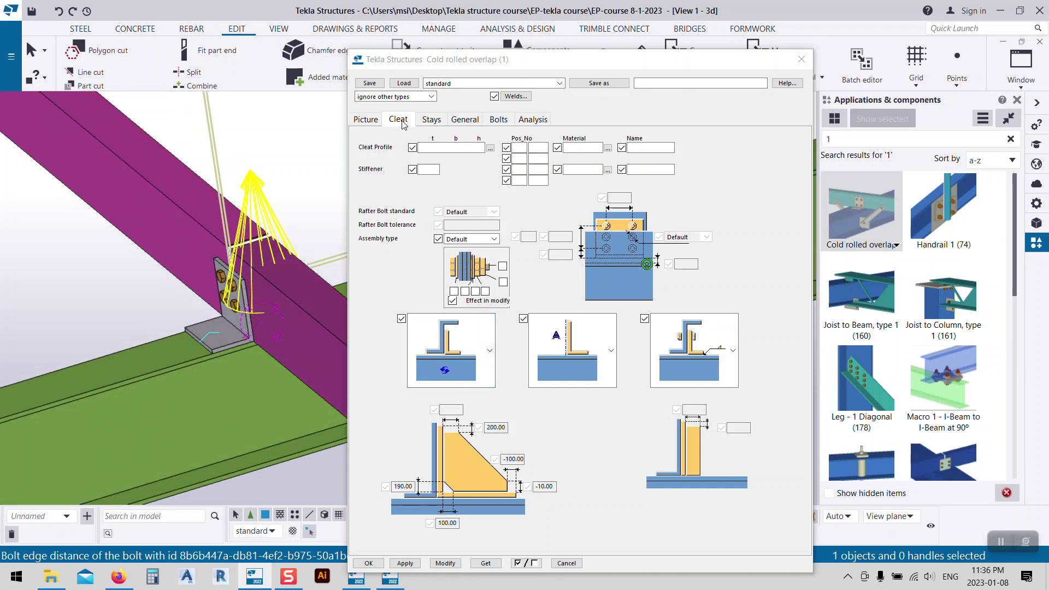
left_click(490, 347)
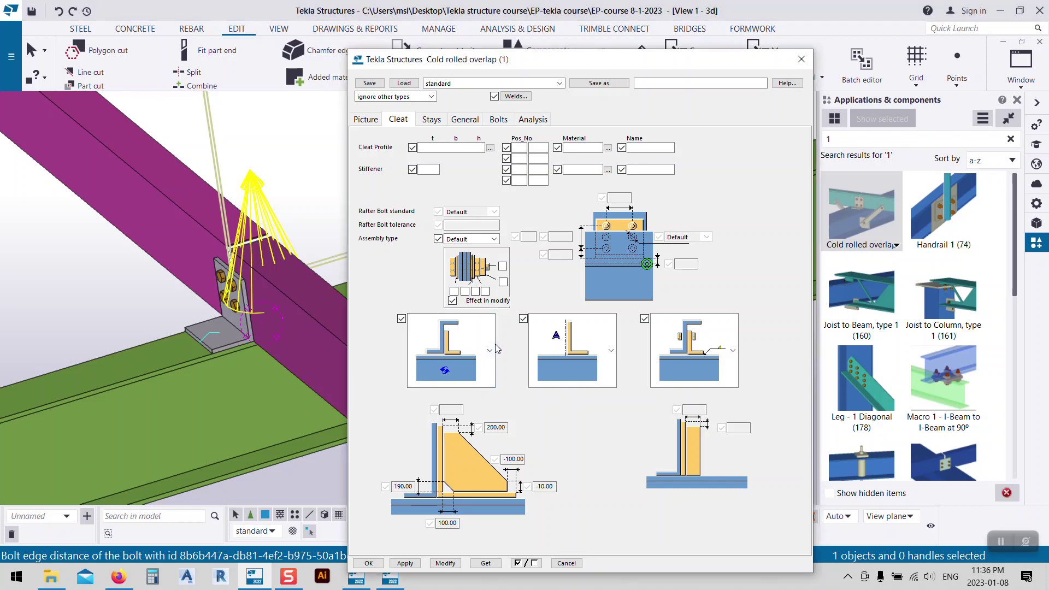
scroll(449, 481, "down", 2)
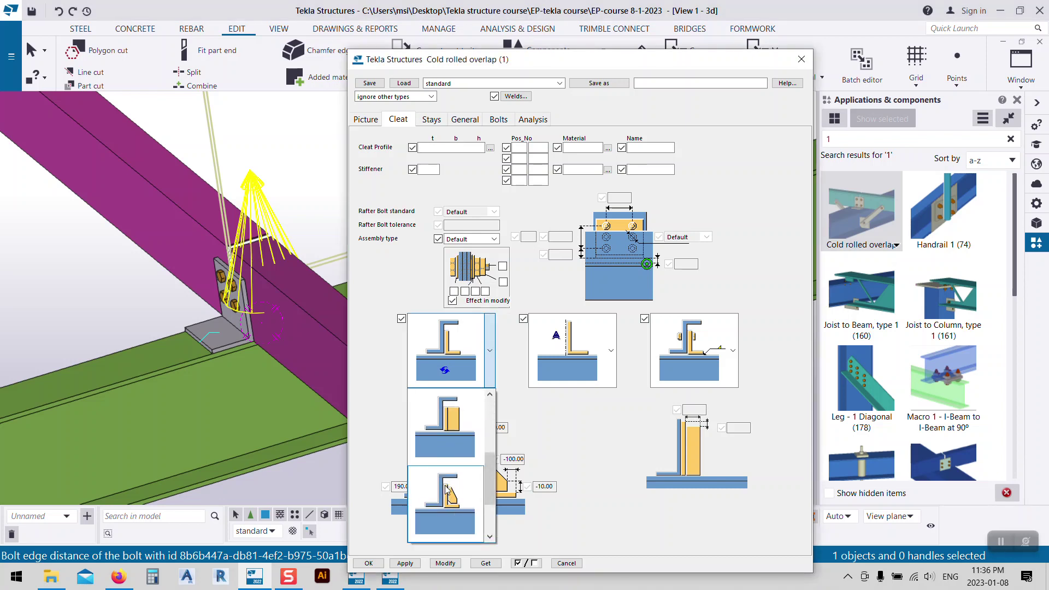
left_click(459, 515)
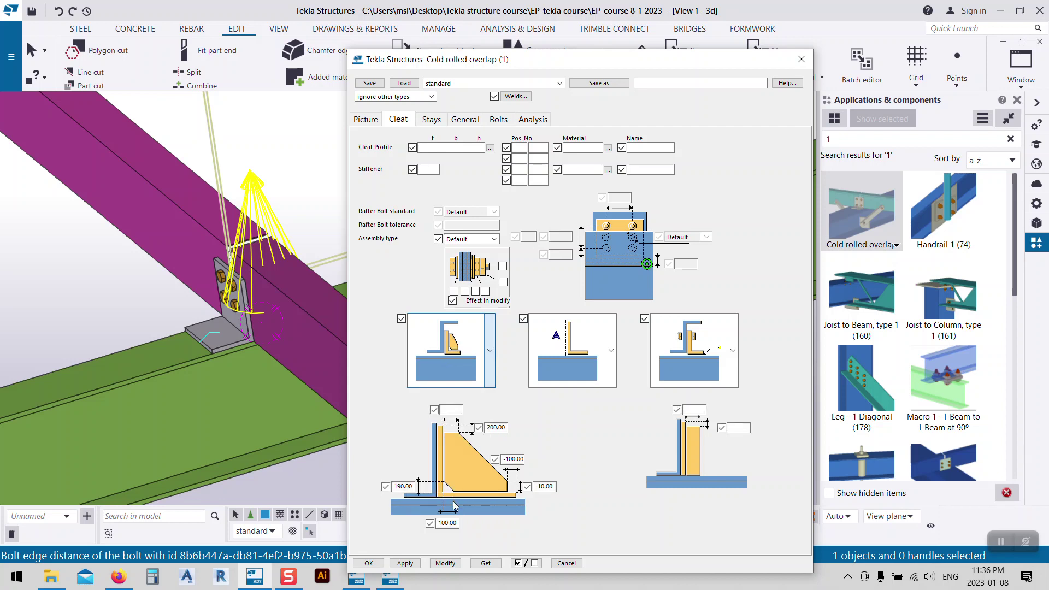
left_click(444, 563)
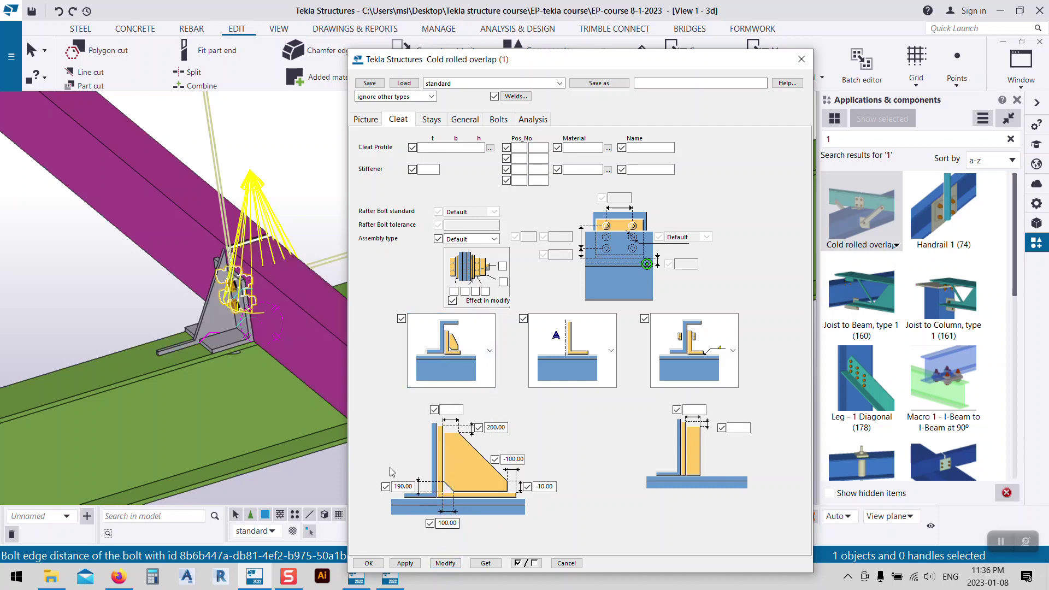
- Clear all the stiffener plate's dimension and corner values in the cleat settings and apply the change to the connection
double_click(513, 459)
key("Delete")
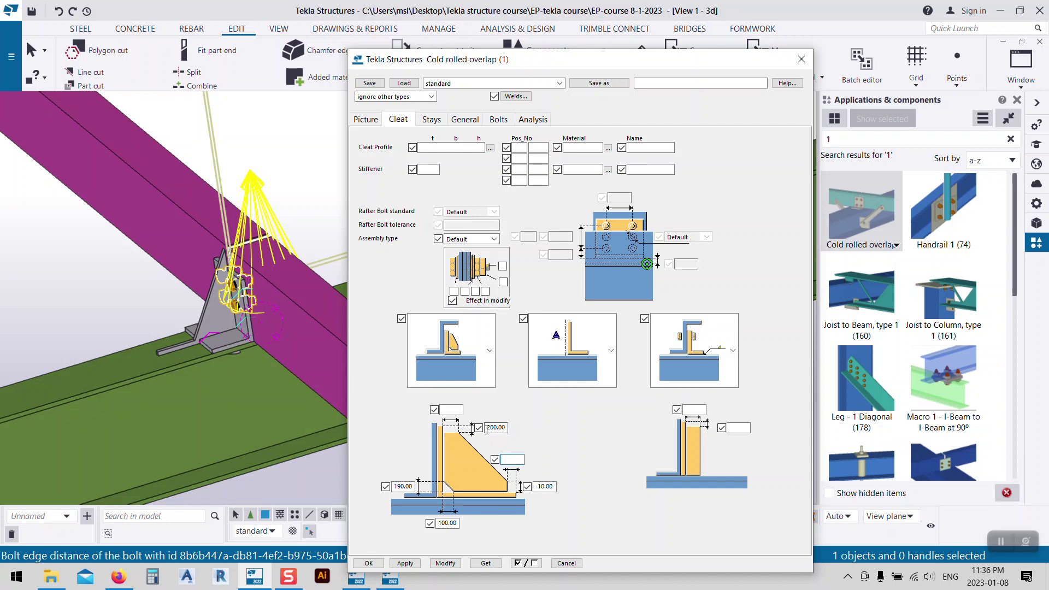
key("Delete")
double_click(399, 486)
key("Delete")
double_click(447, 523)
key("Delete")
double_click(544, 486)
key("Delete")
left_click(445, 563)
scroll(329, 463, "up", 5)
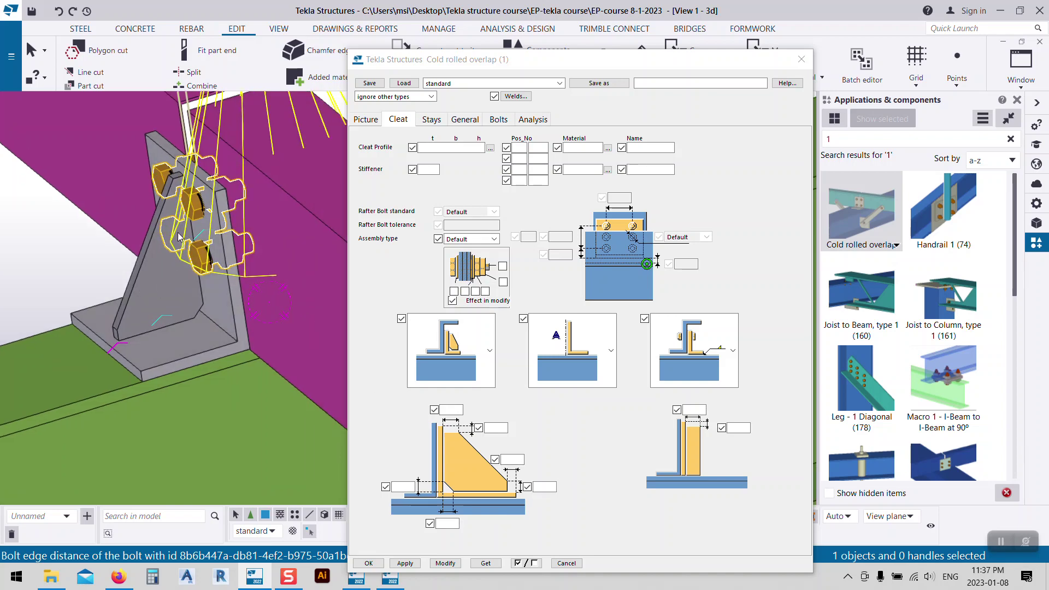
- Examine the stiffened cleat, its bolts and its seat on the rafter from several angles
middle_click_drag(171, 250, 229, 249, "ctrl")
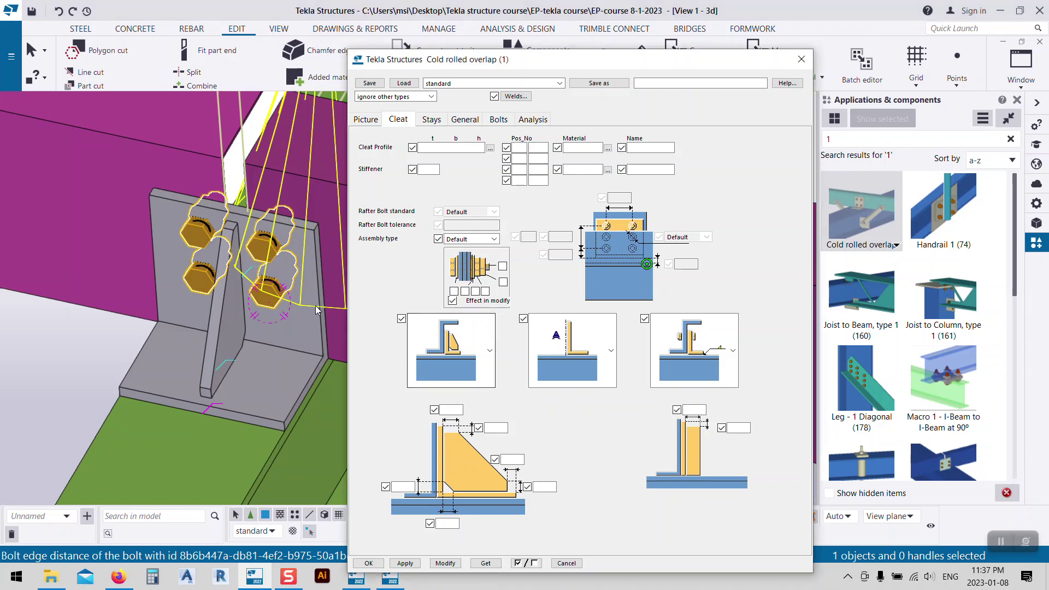
scroll(225, 340, "down", 5)
middle_click_drag(225, 340, 256, 371, "ctrl")
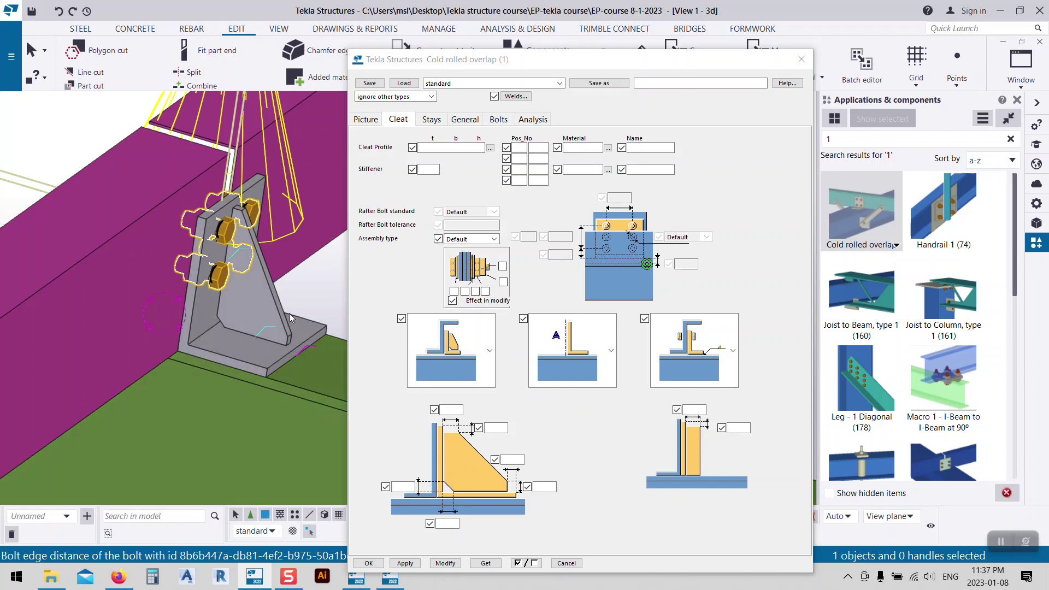
middle_click_drag(268, 299, 289, 342)
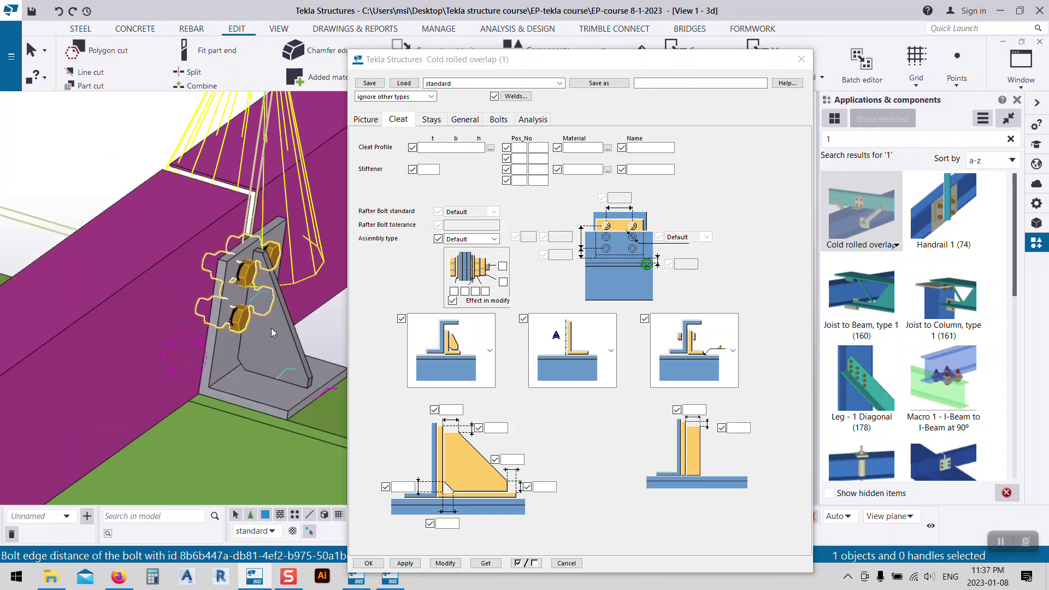
middle_click_drag(213, 374, 184, 337)
left_click(446, 148)
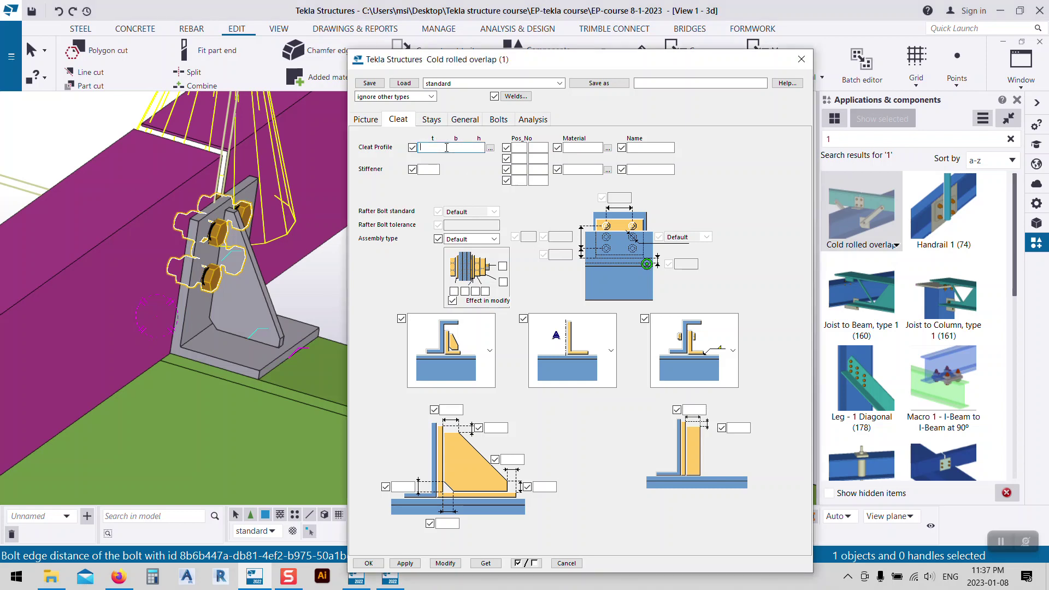
middle_click_drag(211, 211, 210, 247)
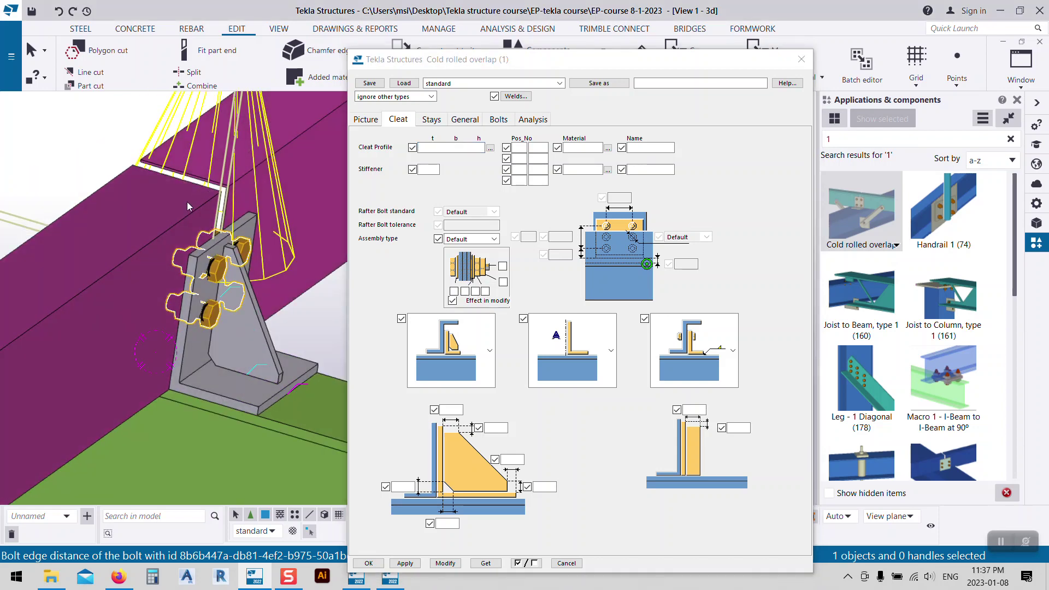
- Clear the search term in the component catalog
left_click(1012, 141)
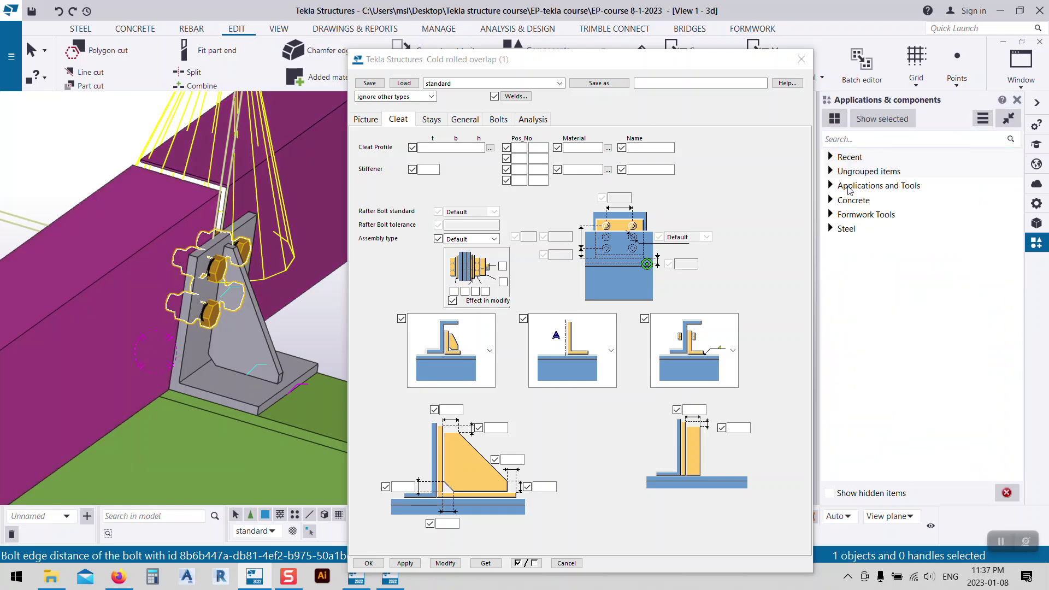
- Check the purlin's profile and try to apply a 200X8 cleat profile to the overlap connection
left_click(152, 231)
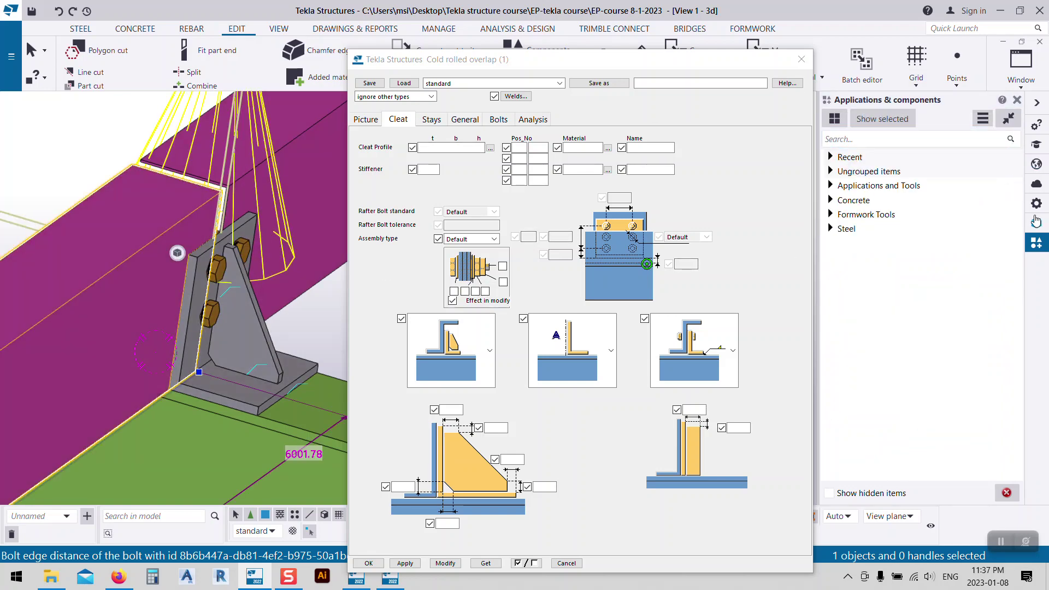
left_click(1037, 203)
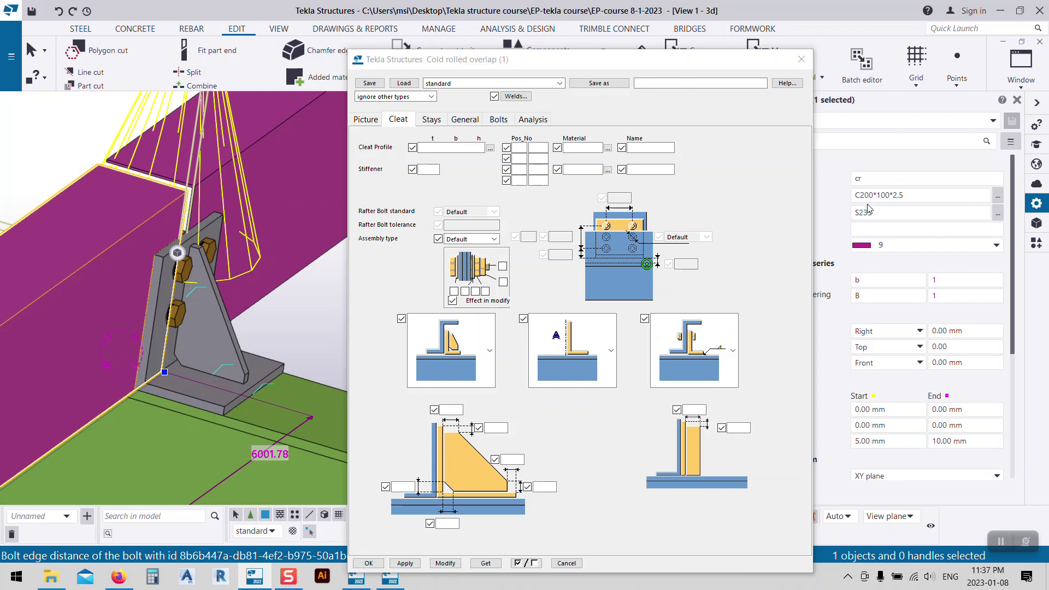
left_click(427, 149)
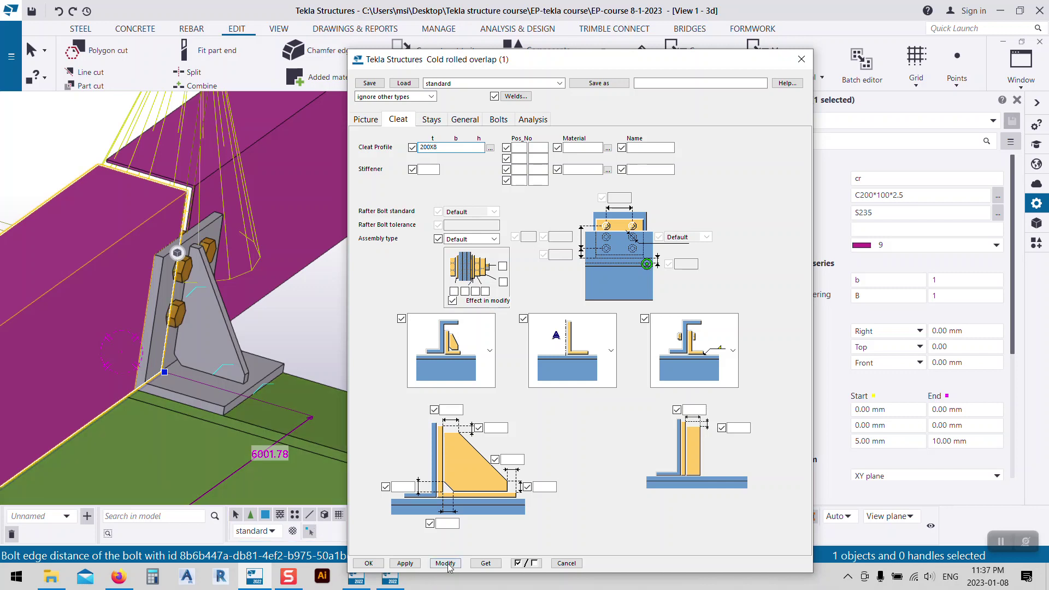
left_click(274, 376)
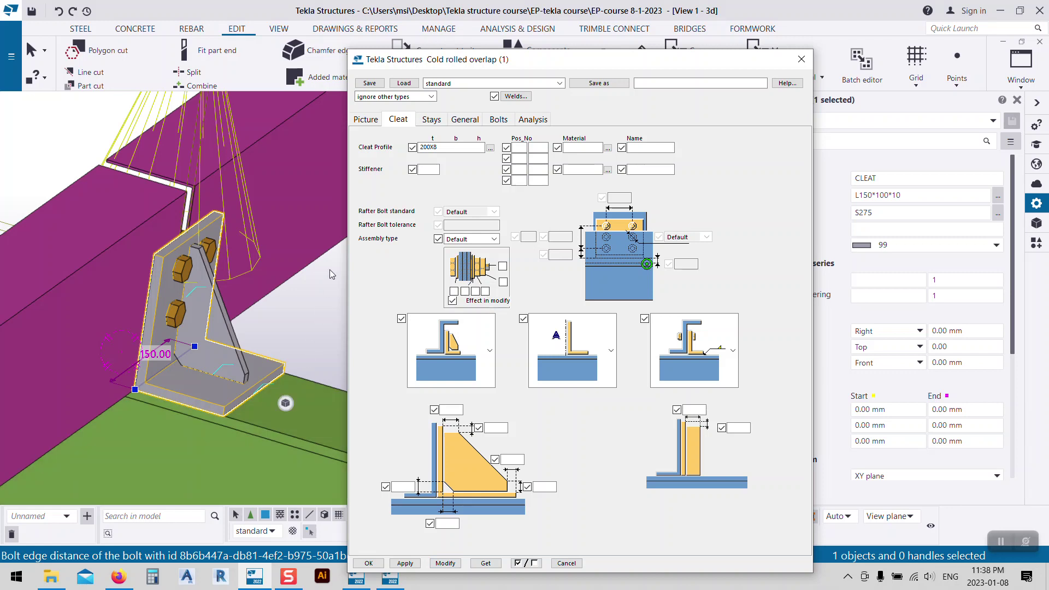
- Try to apply a stiffener thickness of 8 to the cleat and examine the joint
left_click(431, 169)
left_click(446, 563)
left_click(290, 329)
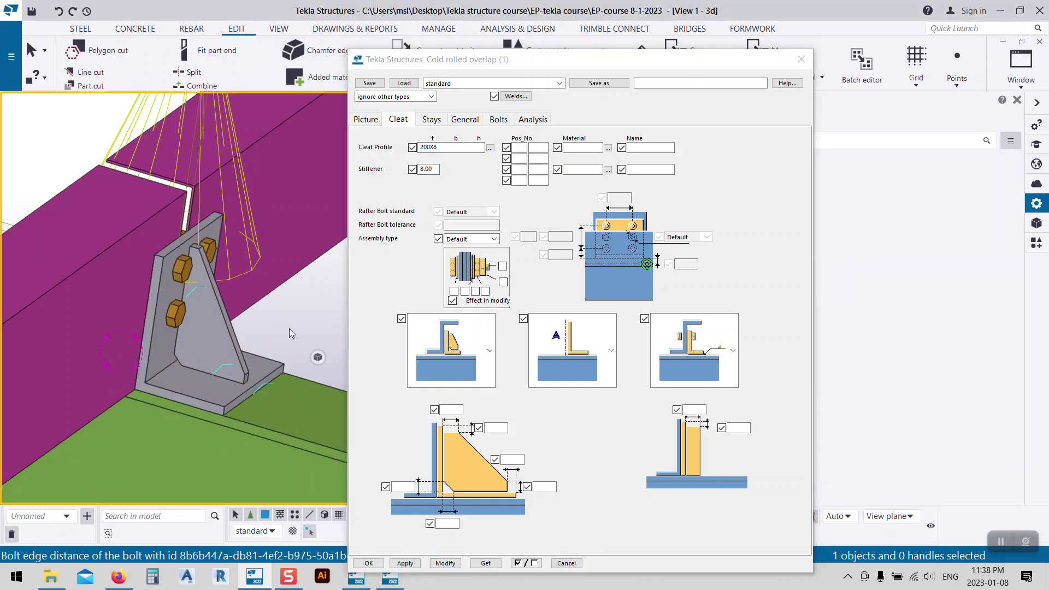
scroll(290, 329, "down", 2)
middle_click_drag(313, 318, 264, 281)
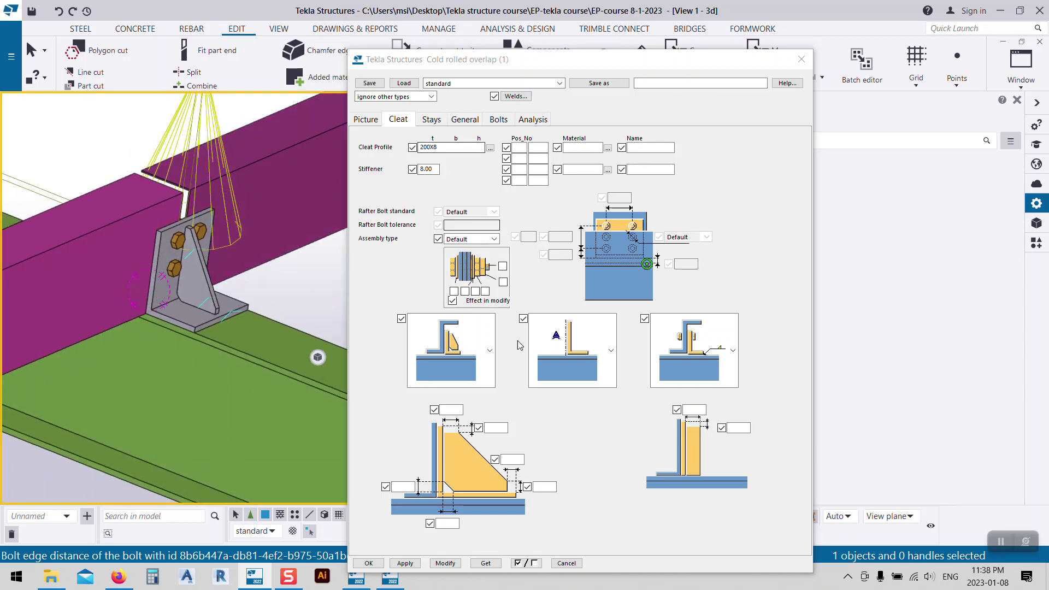
middle_click_drag(252, 277, 279, 300)
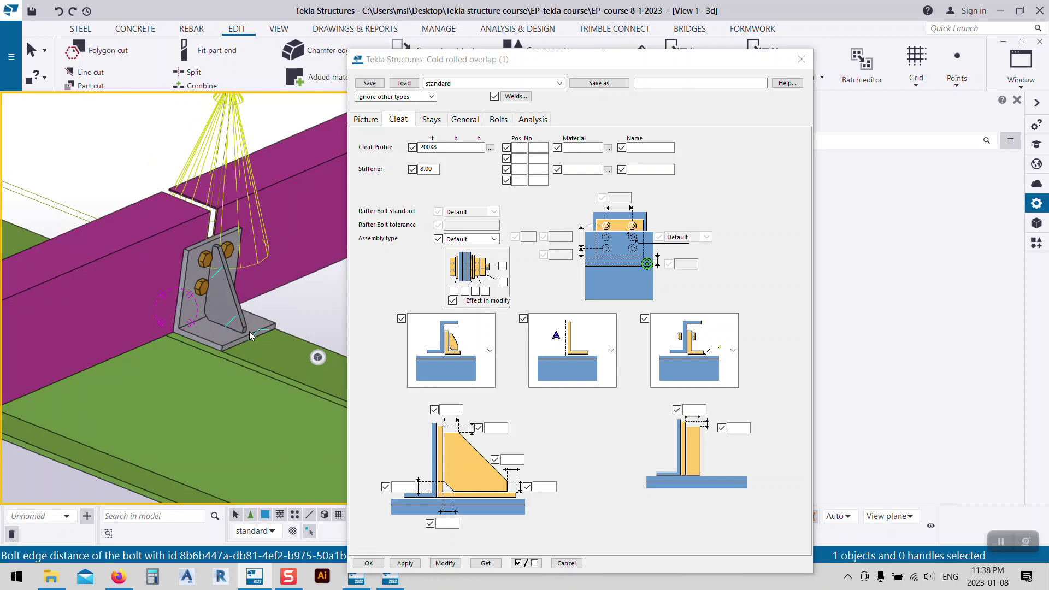
- Try to change the cleat type to the vertical plate with a rectangular stiffener
left_click(490, 350)
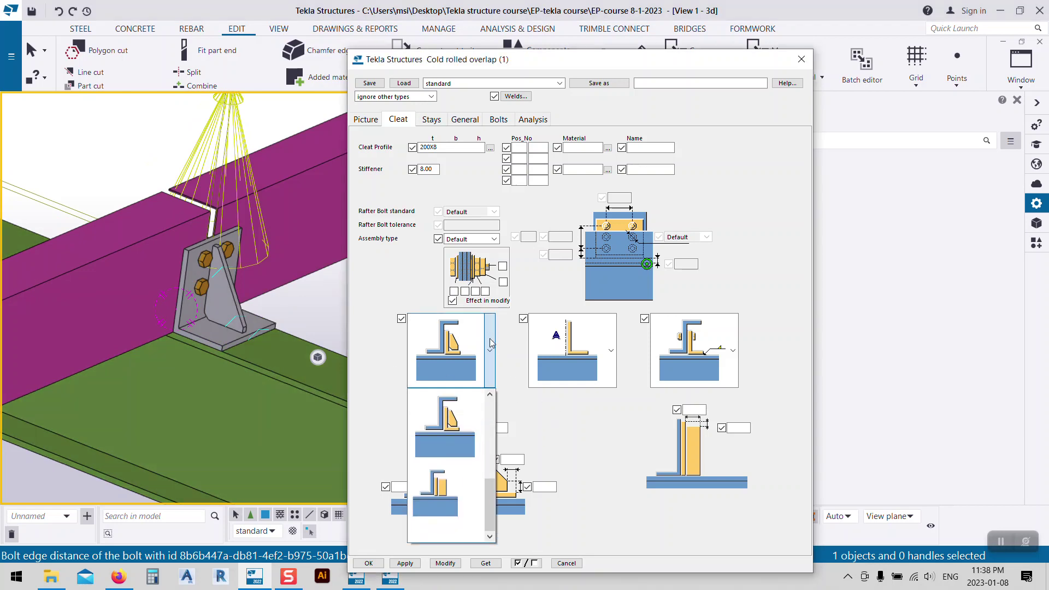
left_click(449, 524)
left_click(445, 563)
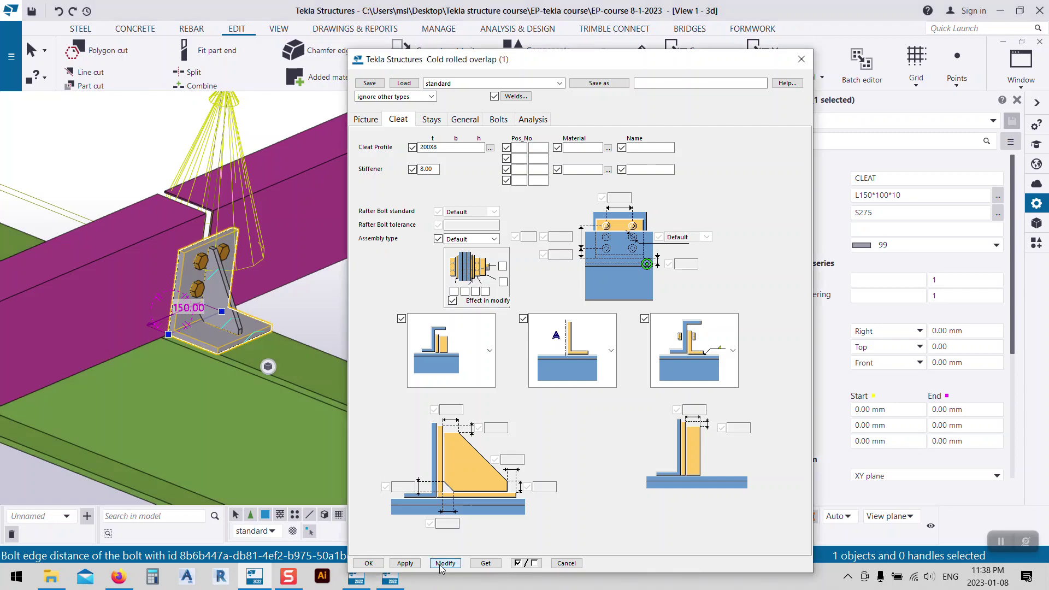
- Close the connection settings and reopen the cleat settings directly from the overlap connection in the model
left_click(369, 563)
left_click(418, 365)
scroll(390, 334, "down", 3)
double_click(296, 198)
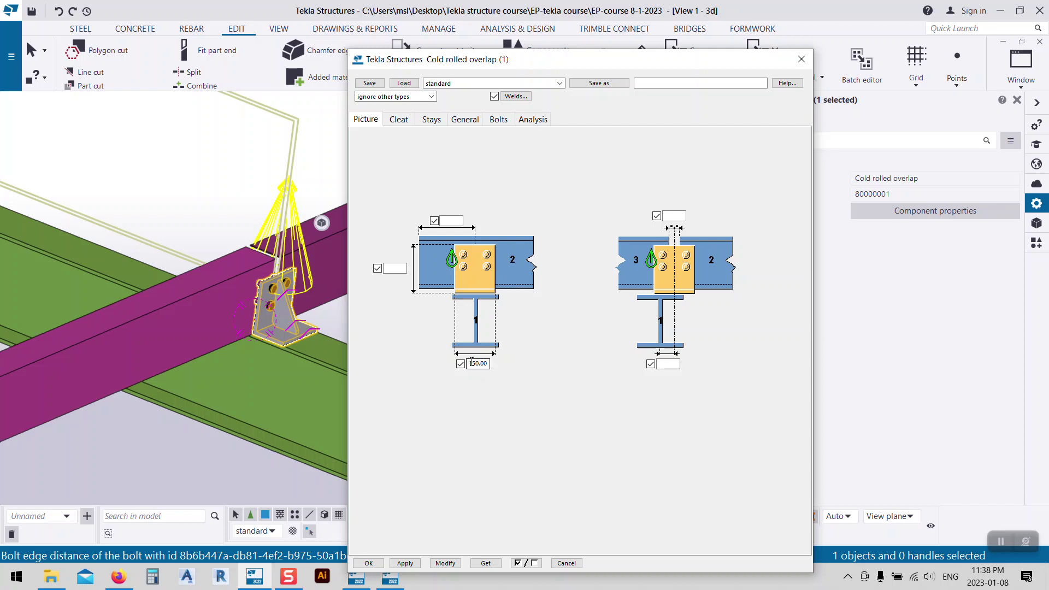
left_click(398, 119)
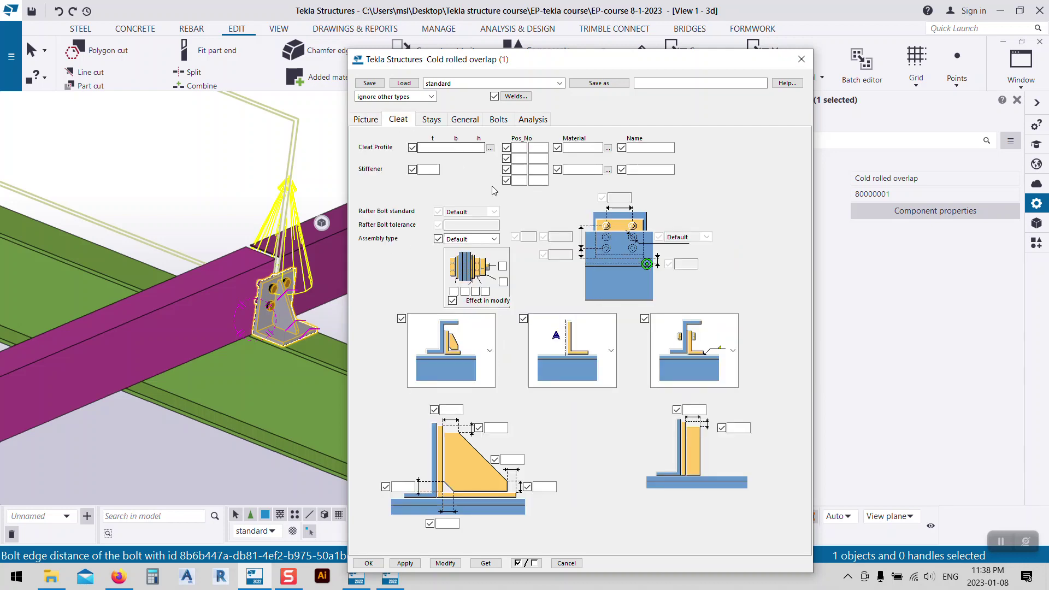
- Apply the cleat type with a vertical plate and rectangular stiffener to the selected connection
left_click(490, 350)
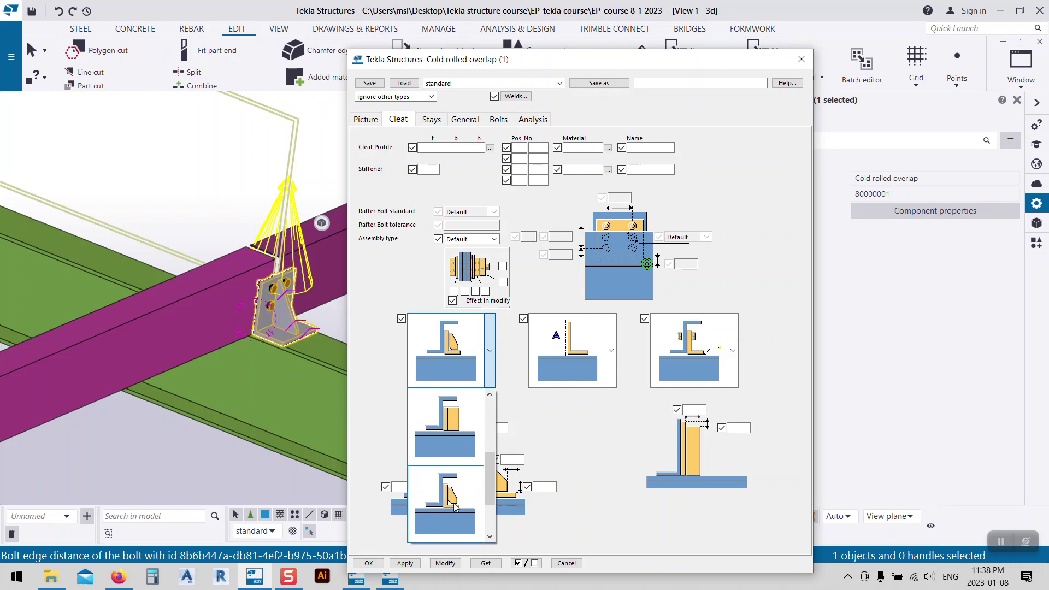
left_click(475, 422)
left_click(445, 563)
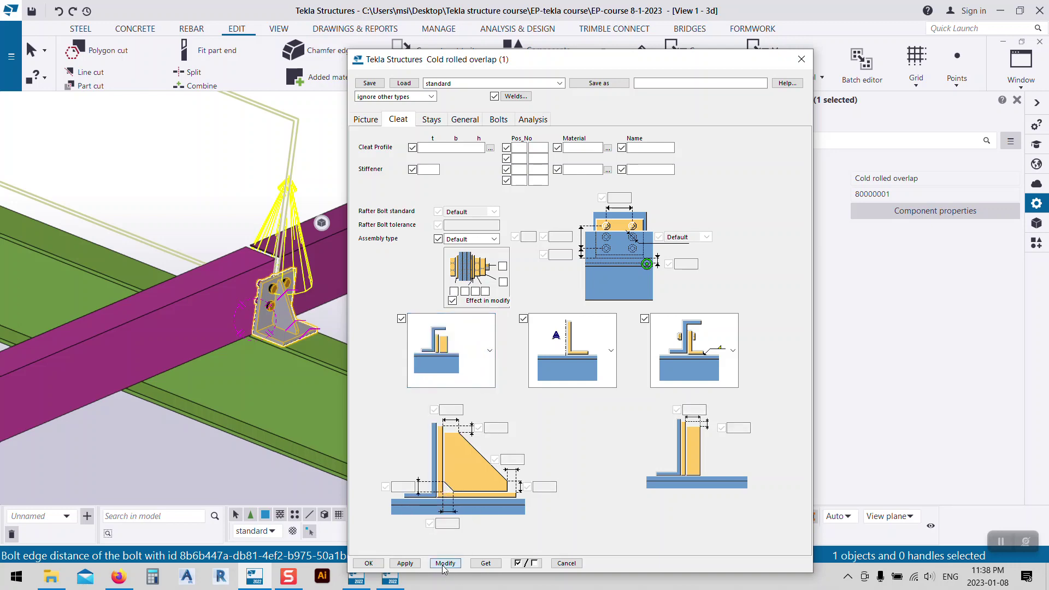
scroll(228, 303, "up", 2)
scroll(230, 299, "up", 2)
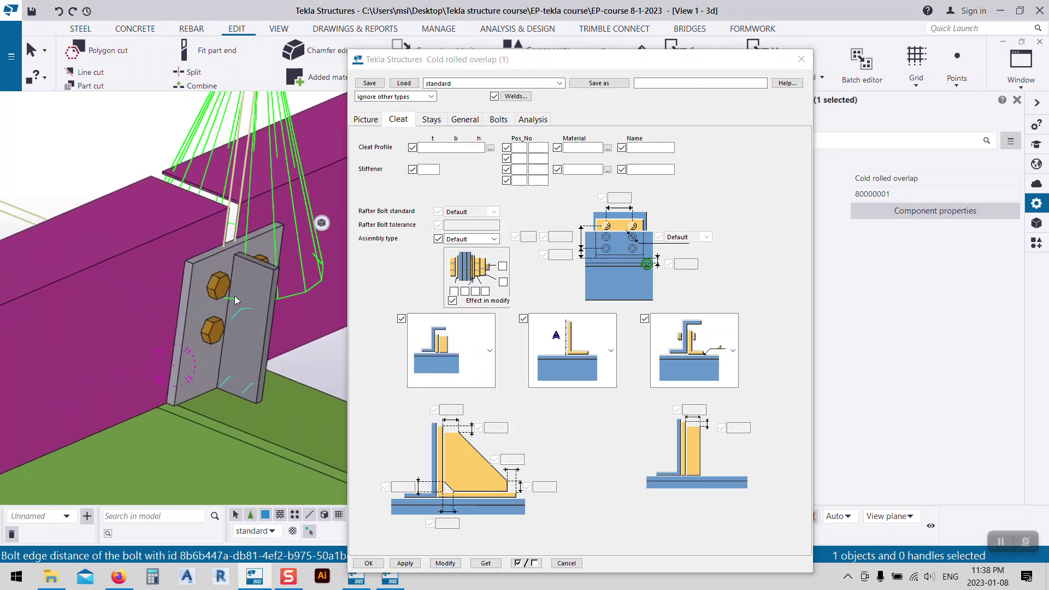
- Change the connection's cleat type to the vertical angle with its second leg standing on the rafter
left_click(489, 350)
scroll(451, 414, "down", 2)
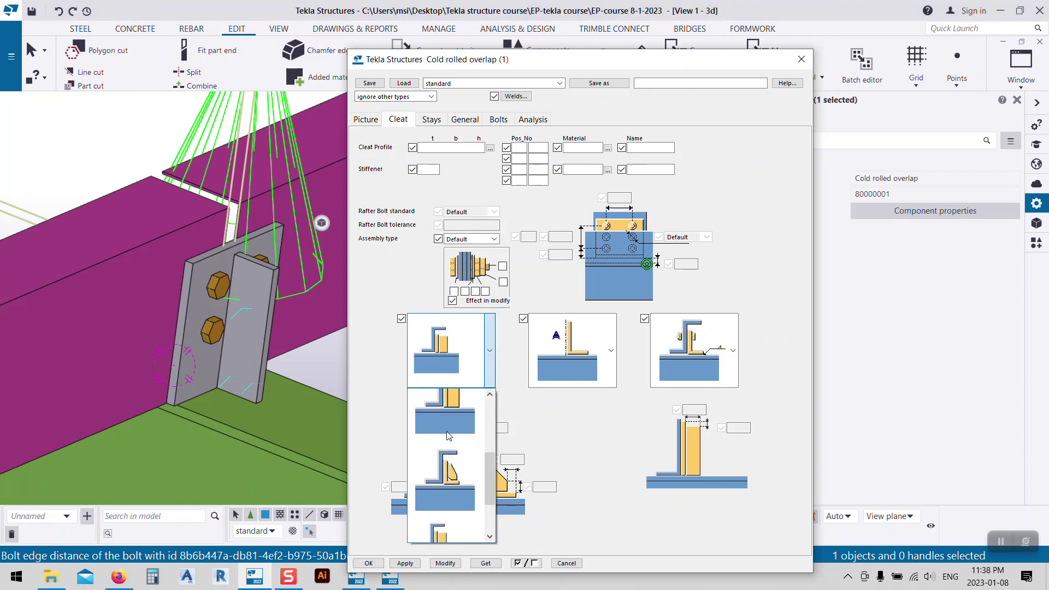
left_click(448, 435)
left_click(445, 563)
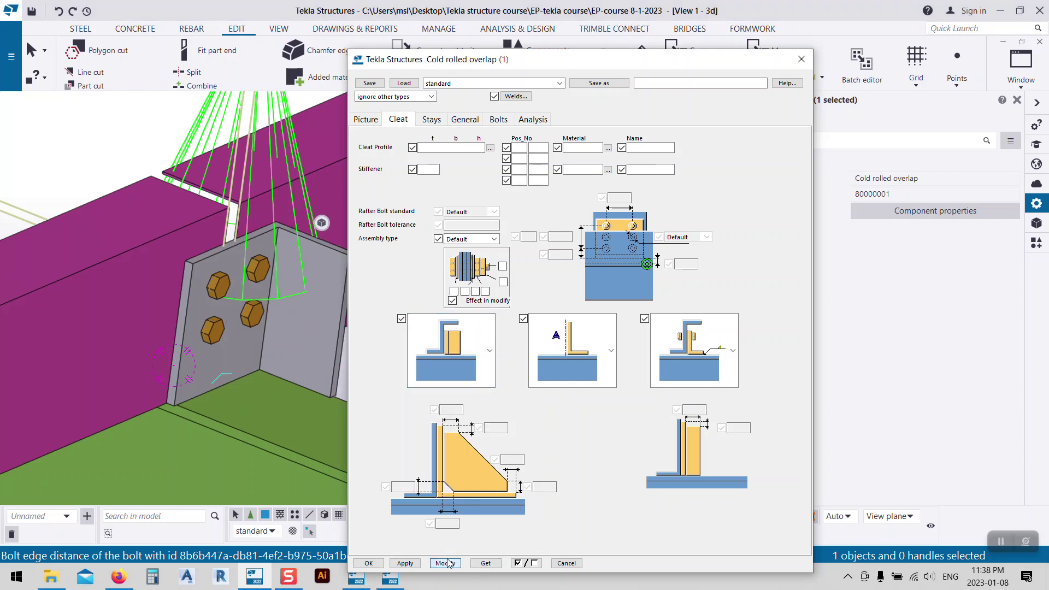
scroll(229, 328, "up", 2)
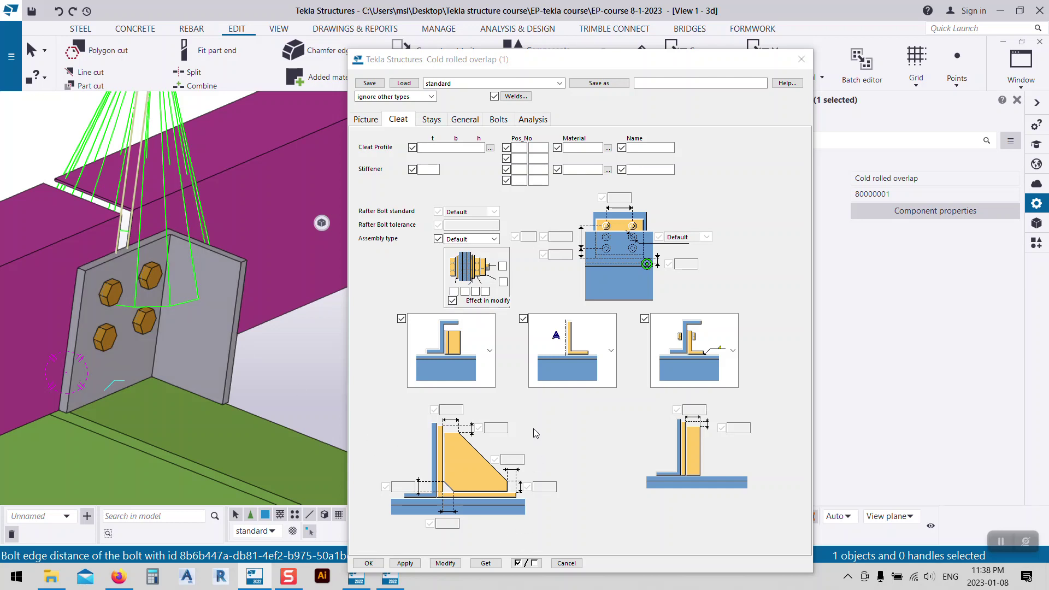
- Set the cleat type back to the angle with a sloped stiffener plate and apply it
left_click(489, 350)
left_click(457, 496)
left_click(445, 563)
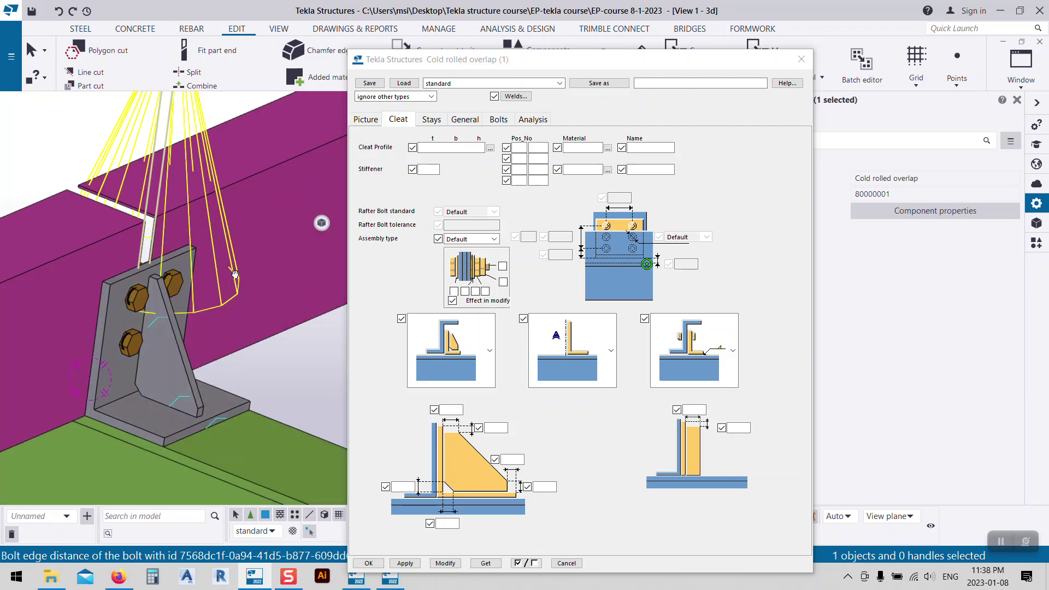
- Set the cleat profile to 200X8 and apply it to the connection
left_click(429, 147)
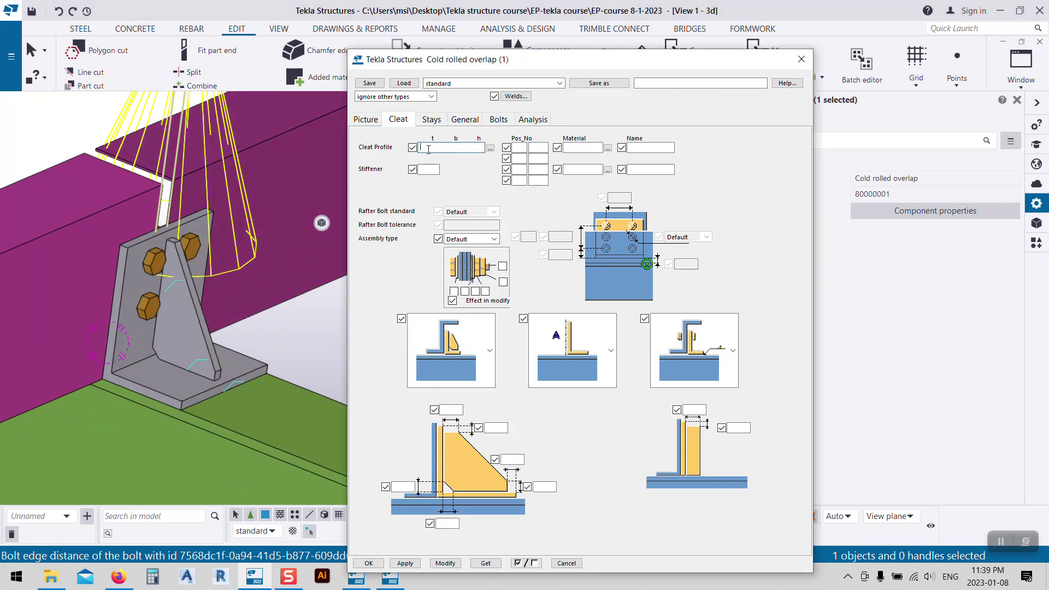
left_click(431, 119)
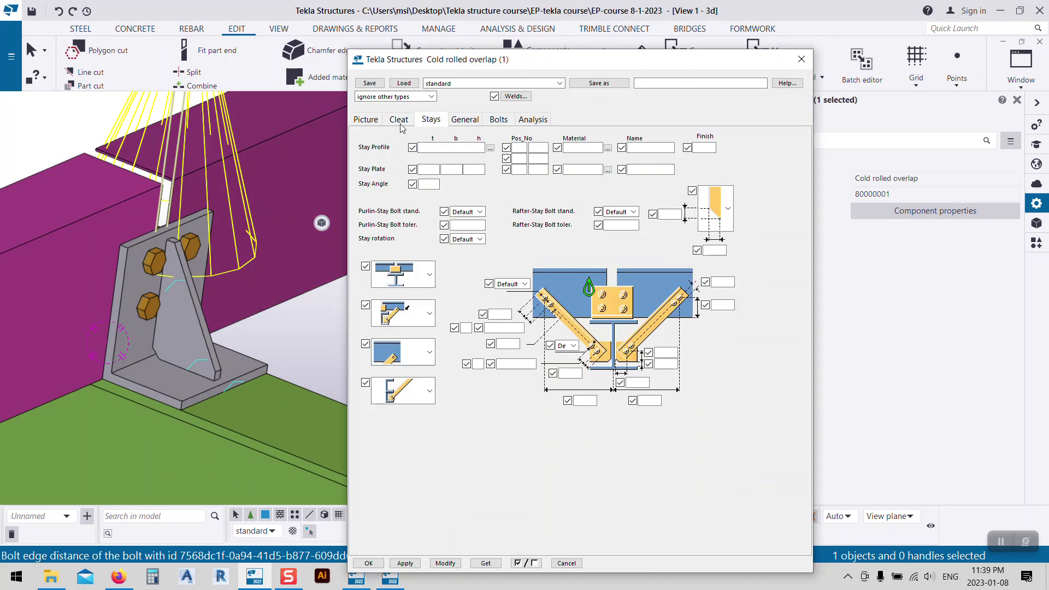
left_click(399, 121)
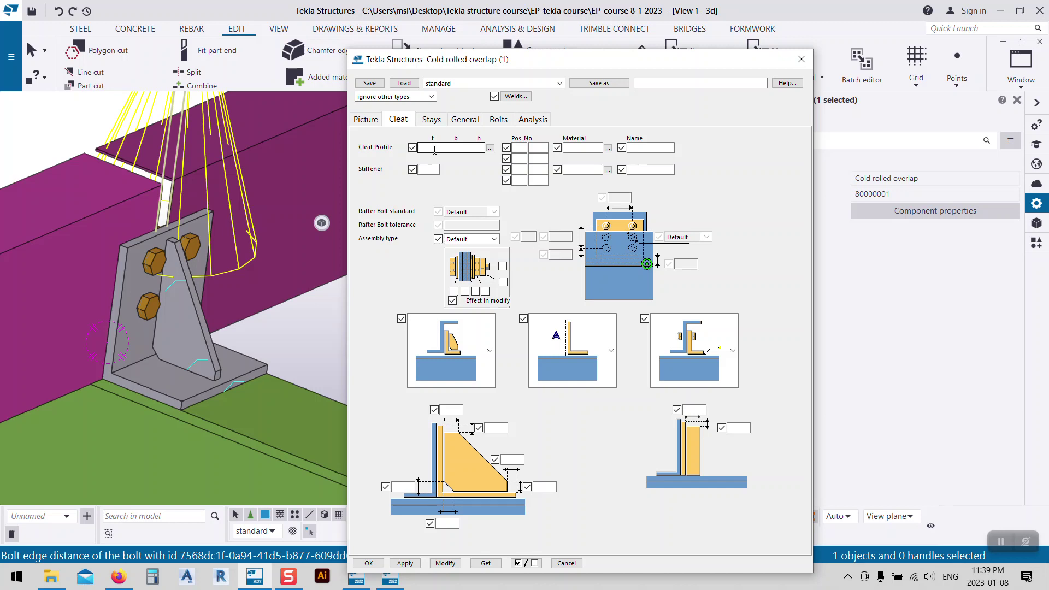
left_click(435, 150)
type("1")
left_click(446, 563)
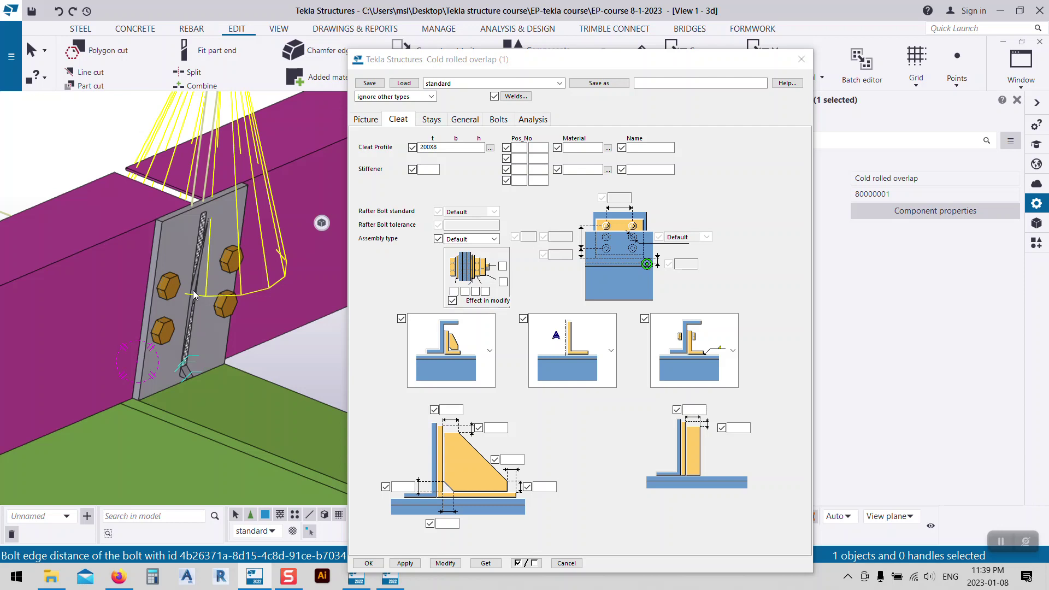
- Set the cleat's stiffener thickness to 8, apply it to the connection and examine the stiffener up close
left_click(421, 171)
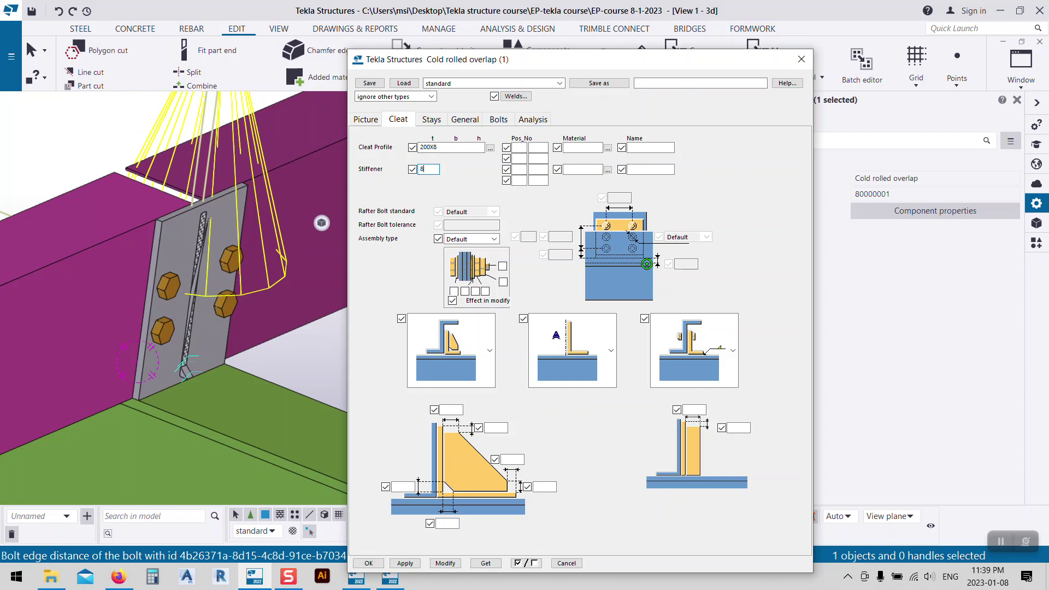
left_click(445, 564)
middle_click_drag(301, 367, 254, 325)
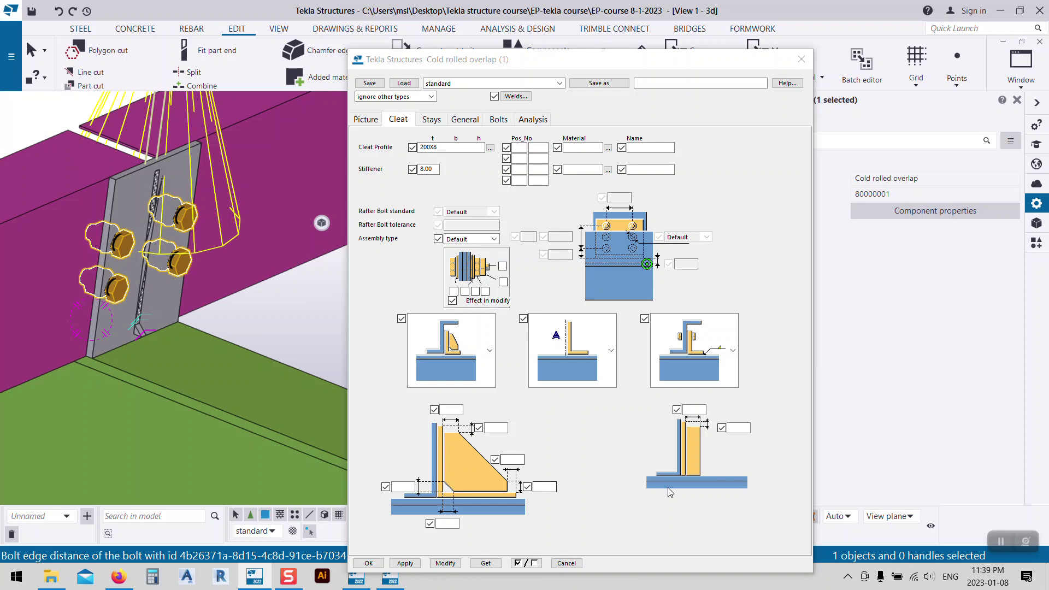
scroll(125, 327, "up", 5)
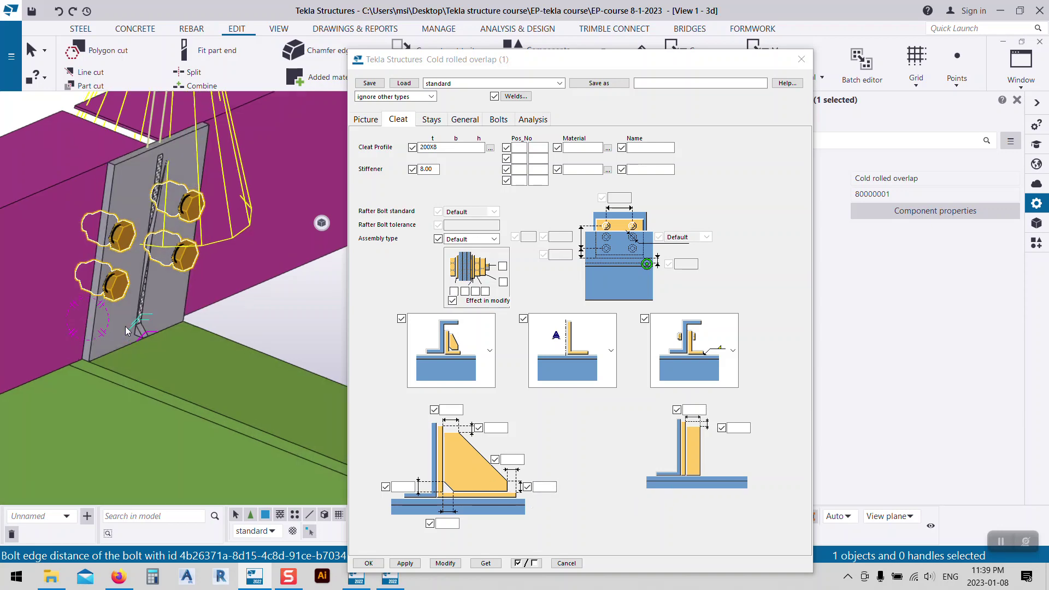
scroll(151, 371, "down", 2)
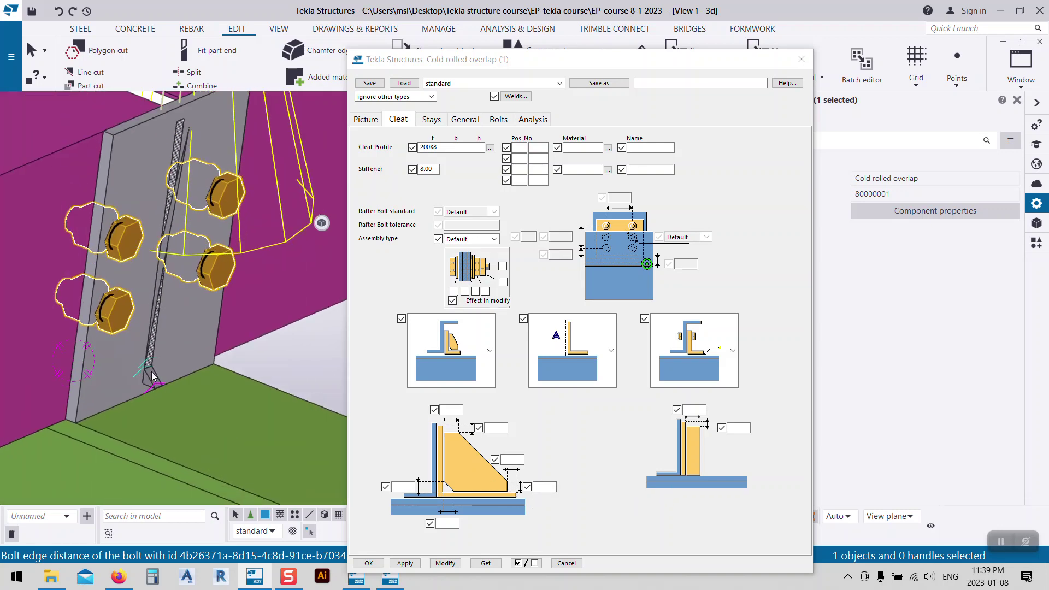
middle_click_drag(189, 371, 158, 370)
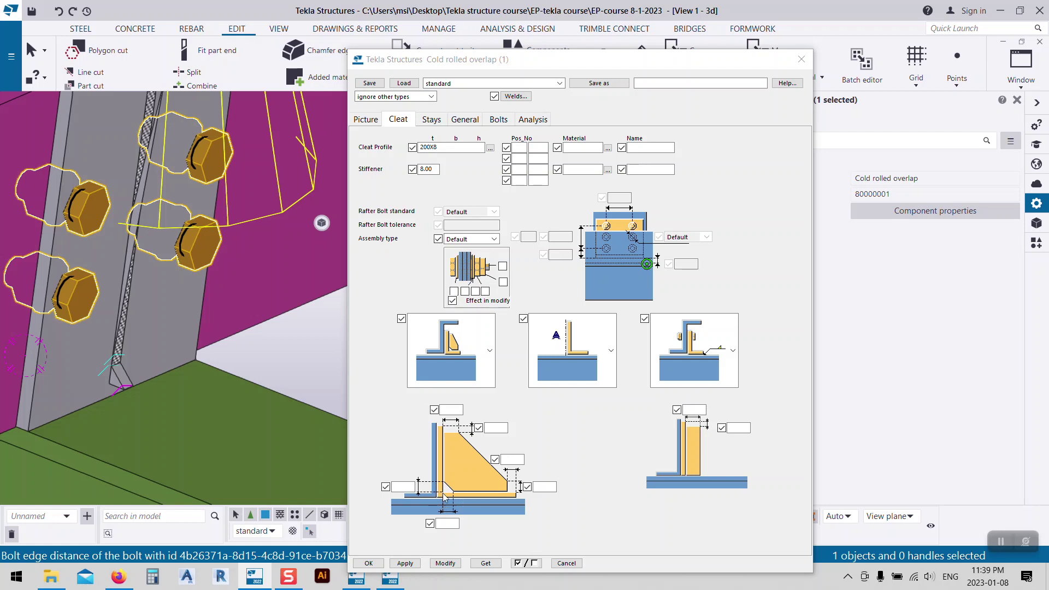
left_click(436, 149)
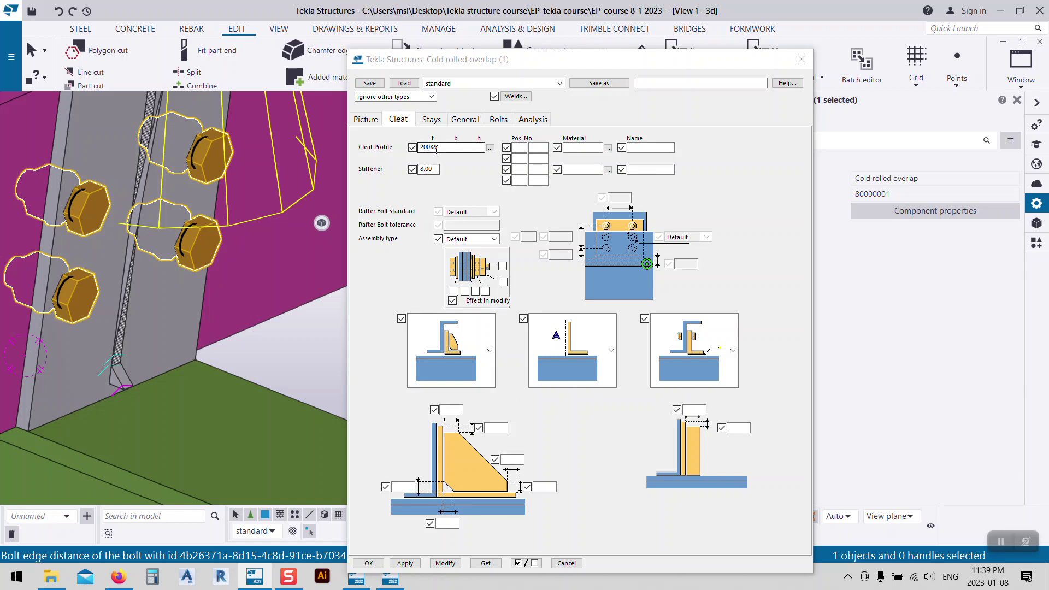
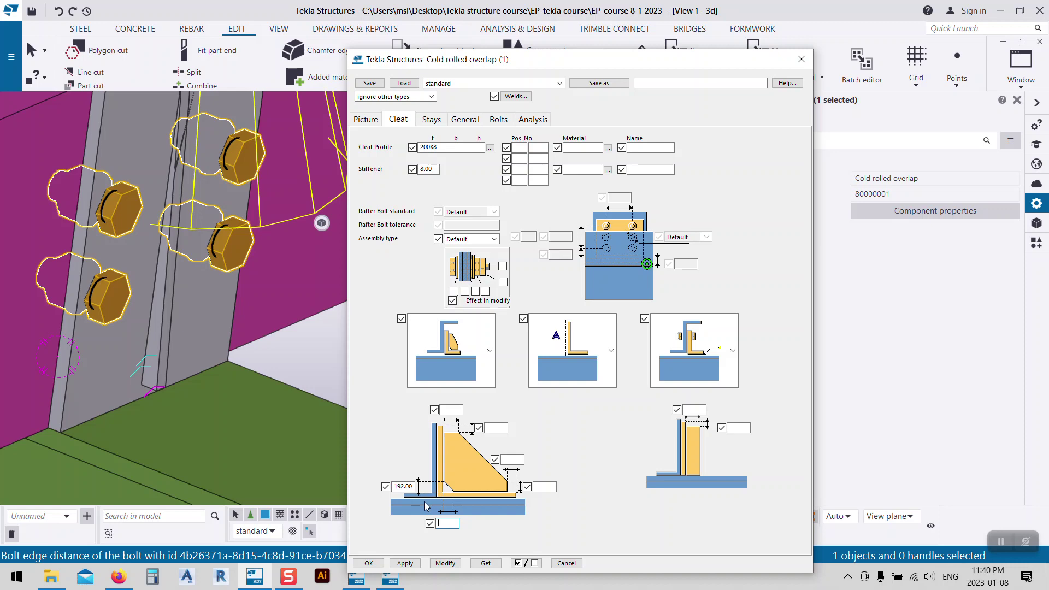
- Set the horizontal size of the stiffener's inner corner cut to 100, apply it to the connection and examine the stiffener's lower end
left_click(445, 563)
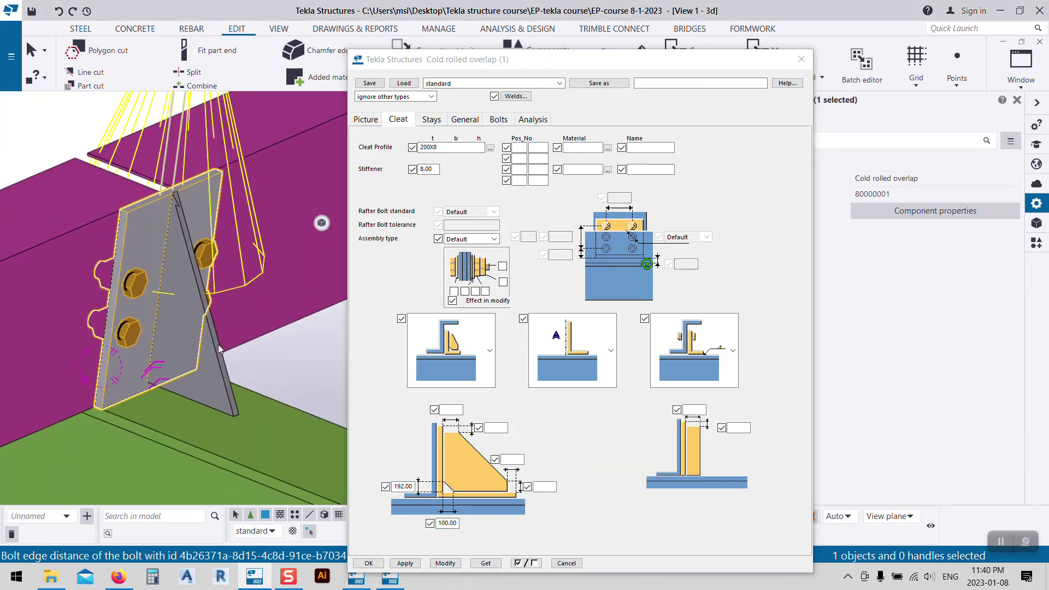
middle_click_drag(211, 410, 269, 401)
key("v")
left_click(280, 403)
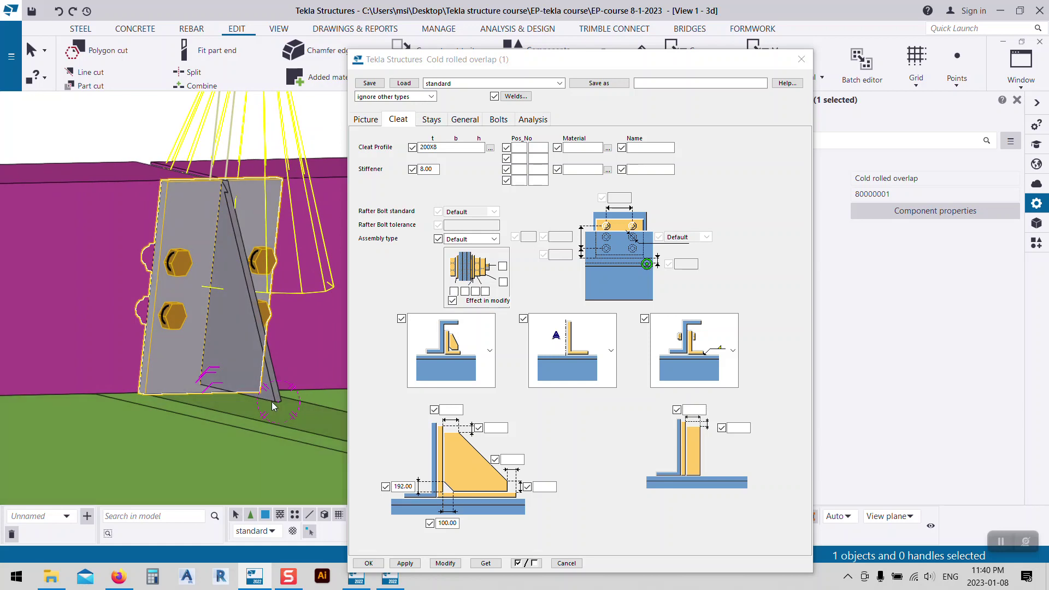
scroll(273, 409, "up", 5)
scroll(128, 364, "up", 3)
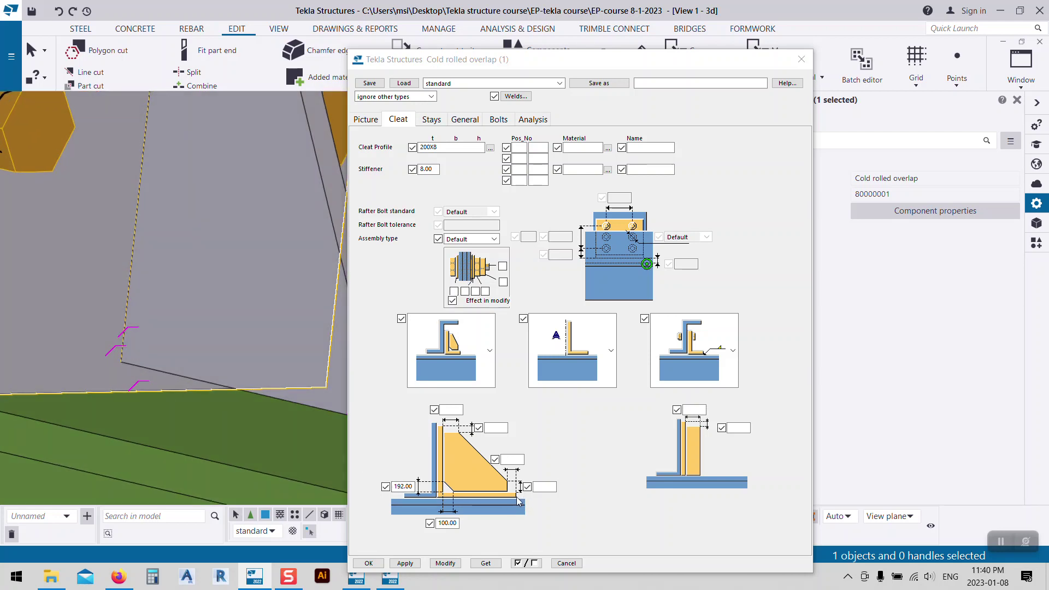
- Set the vertical dimension at the stiffener's lower outer edge to -8 and apply it to the connection
mouse_move(245, 323)
middle_mouse_down()
mouse_move(236, 318)
mouse_move(291, 356)
mouse_move(284, 392)
mouse_move(247, 334)
middle_mouse_up()
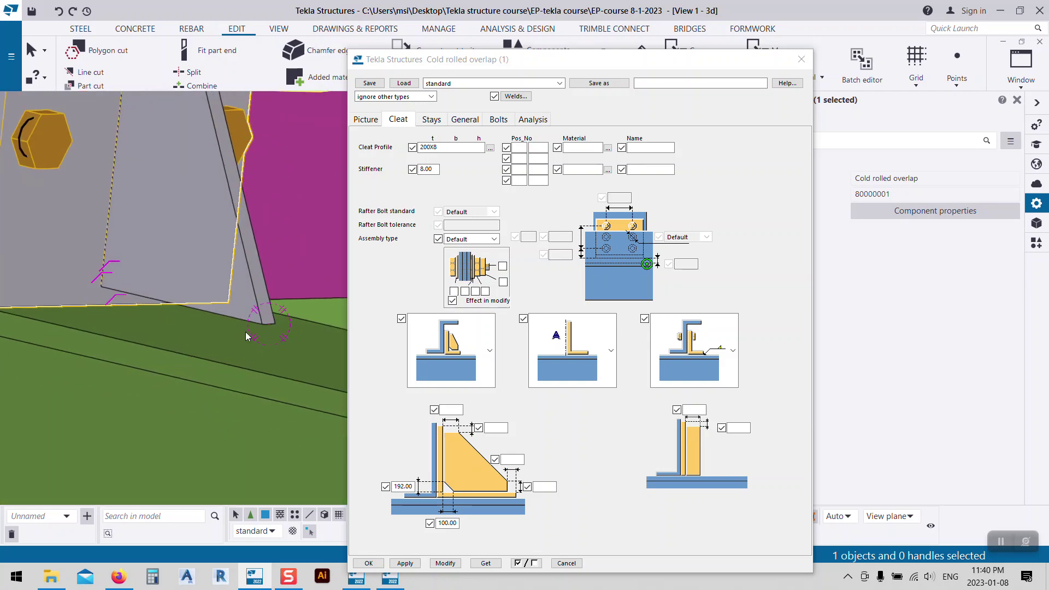
middle_click_drag(298, 356, 262, 342, "ctrl")
left_click(543, 486)
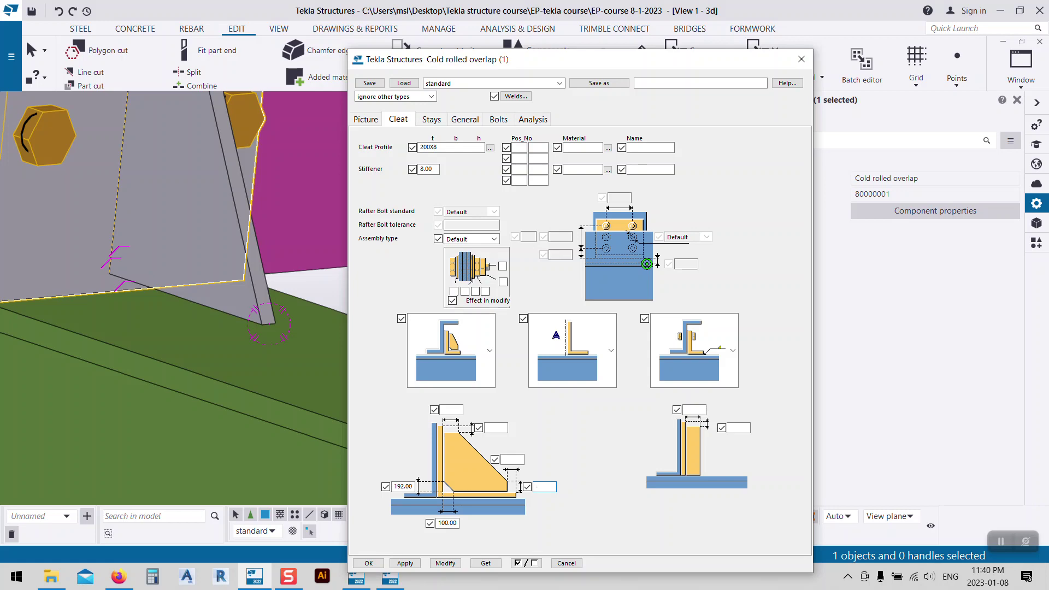
left_click(448, 563)
scroll(229, 336, "down", 1)
middle_click_drag(229, 336, 212, 398)
scroll(212, 398, "down", 2)
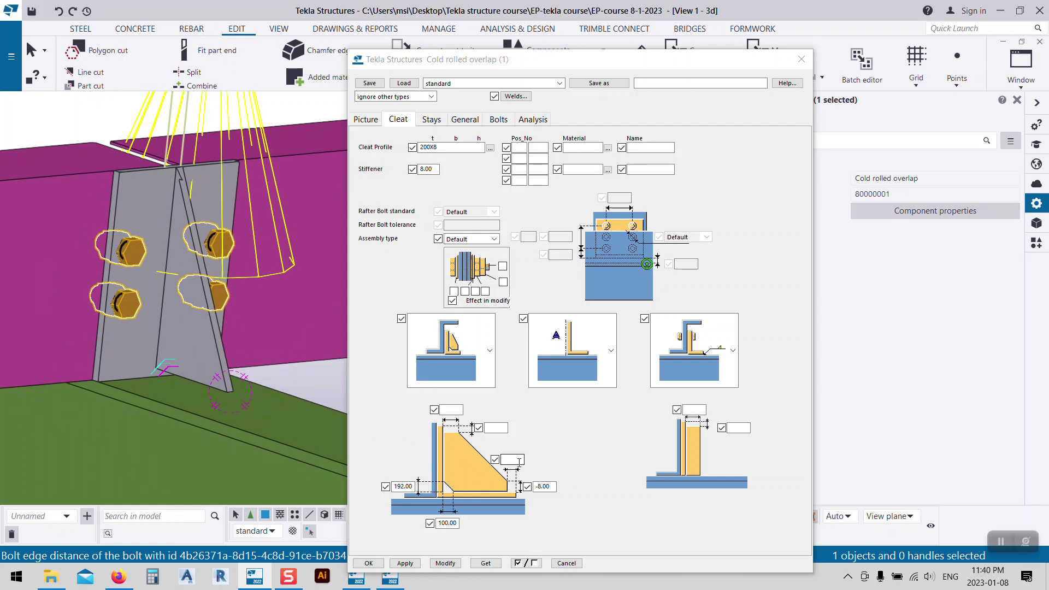
middle_click_drag(216, 405, 197, 382)
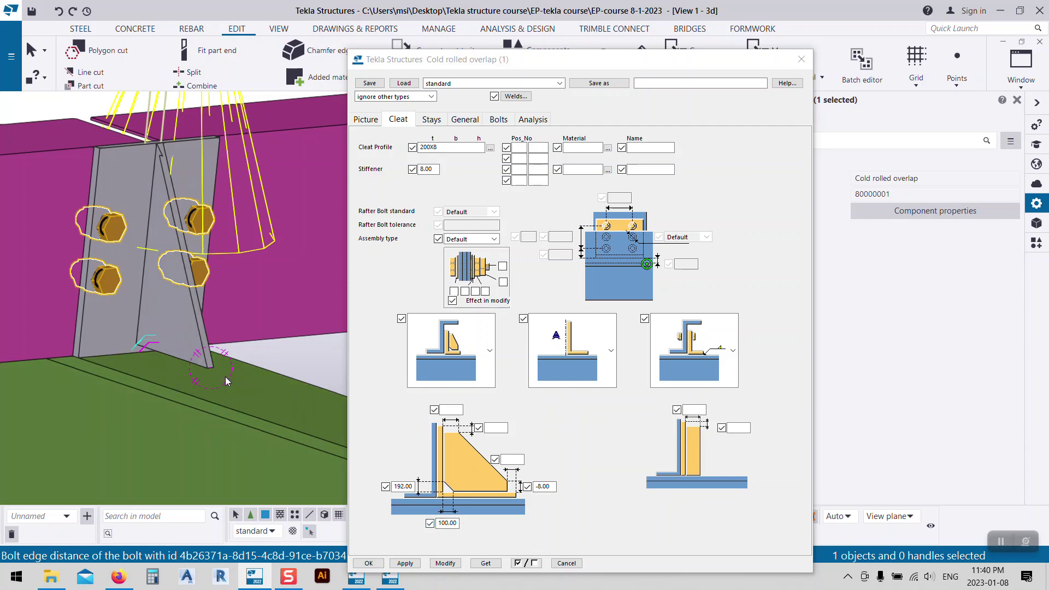
- Set the stiffener's horizontal offset at its lower outer end to -100 and its vertical top distance to 200, applying each change
left_click(519, 458)
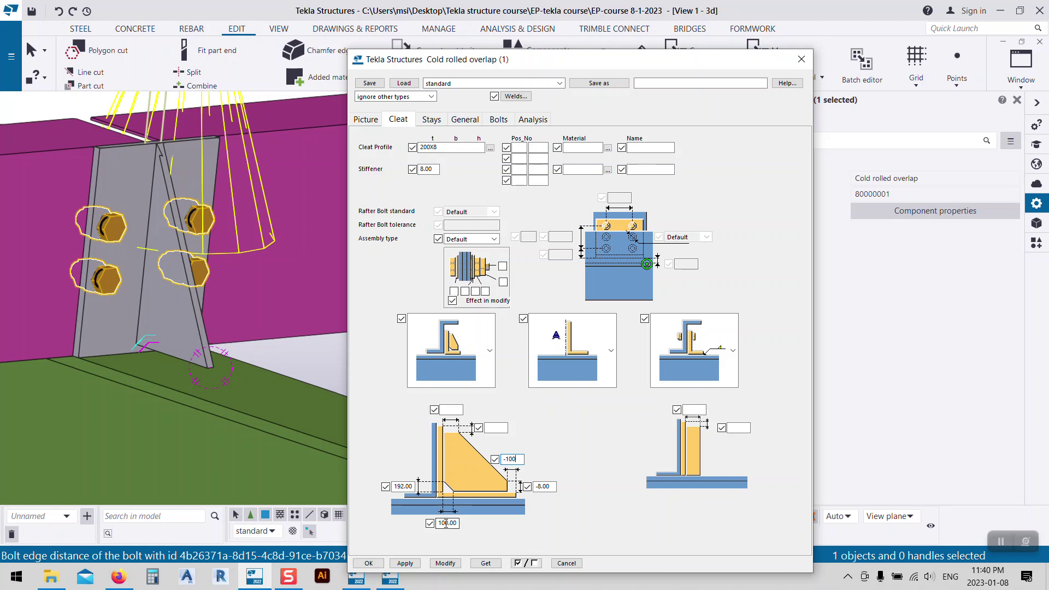
left_click(445, 563)
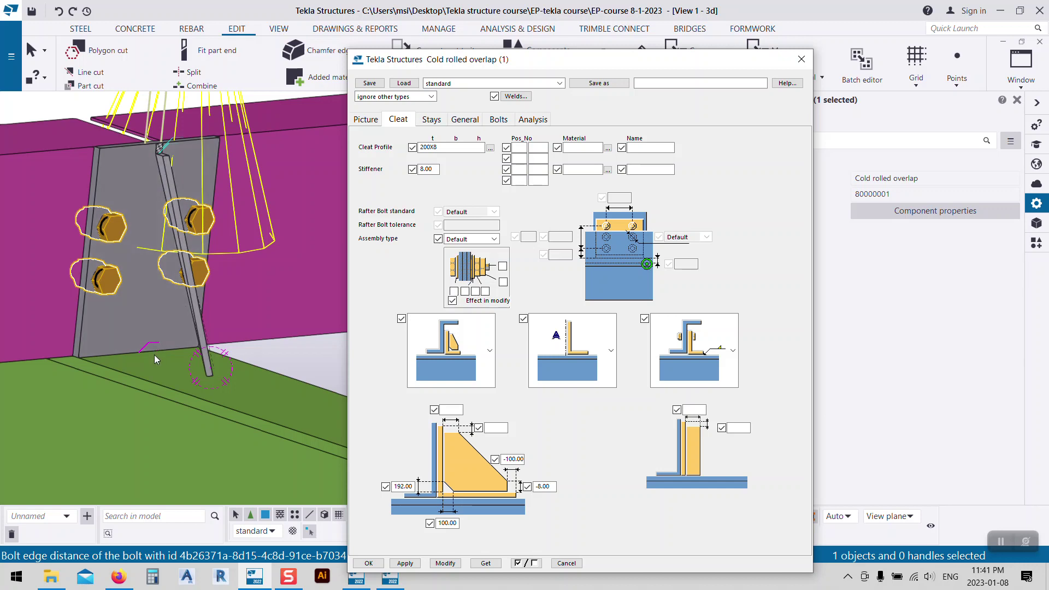
left_click(495, 430)
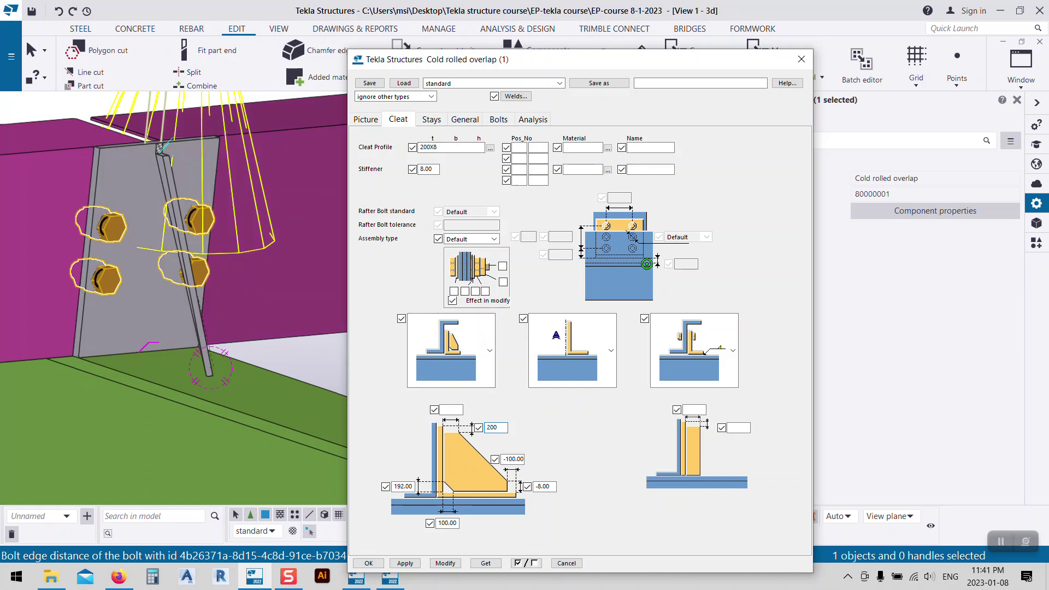
left_click(444, 564)
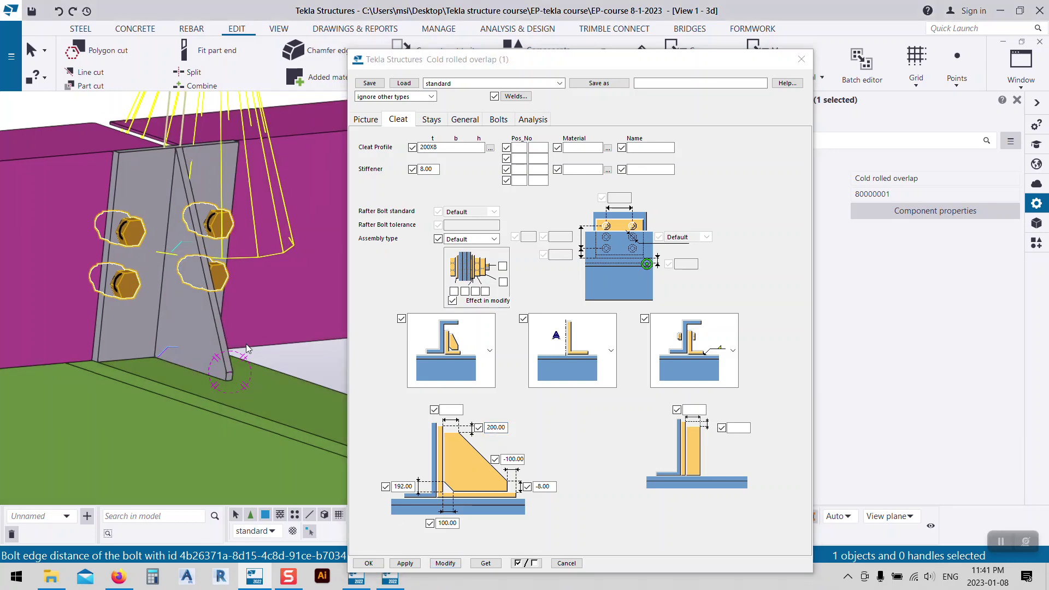
mouse_move(221, 372)
middle_mouse_down("ctrl")
mouse_move(194, 363)
mouse_move(166, 329)
mouse_move(225, 382)
mouse_move(145, 399)
mouse_move(8, 377)
mouse_move(233, 387)
mouse_move(228, 359)
middle_mouse_up("ctrl")
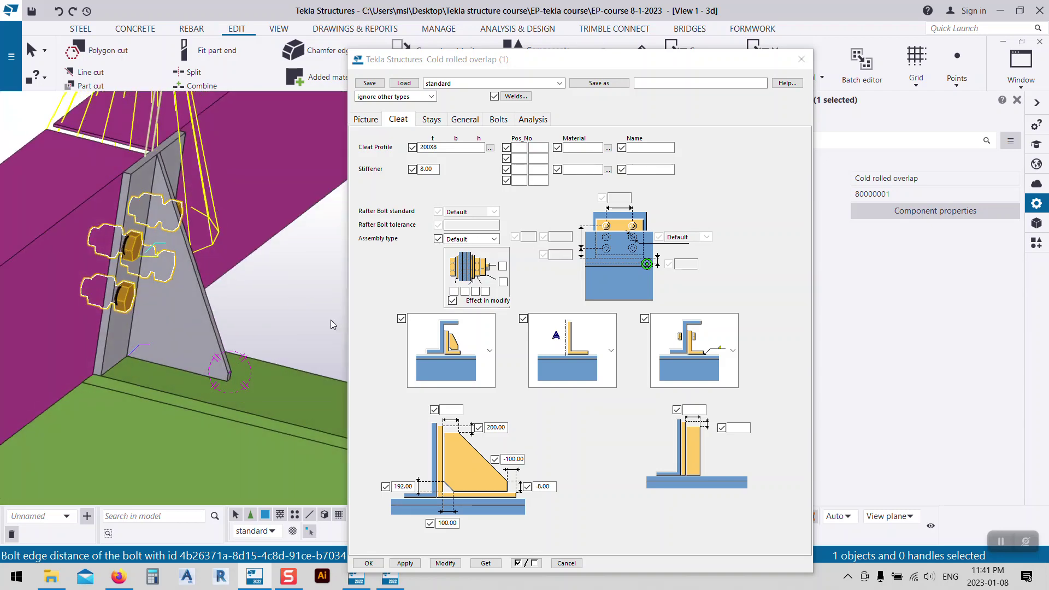
middle_click_drag(301, 303, 280, 331, "ctrl")
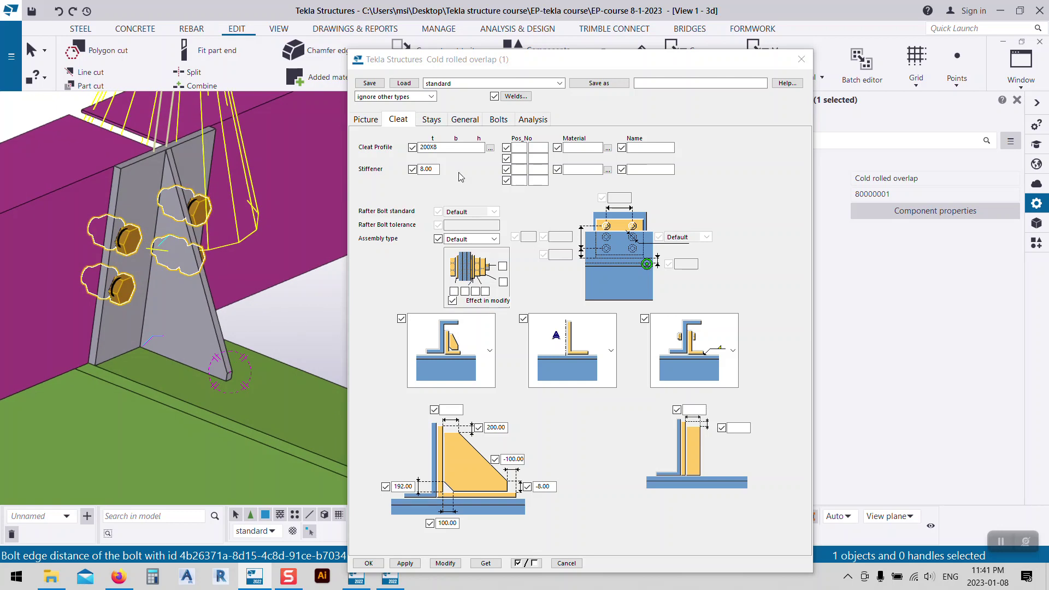
- Apply the cleat settings to the connection again, accept them and close the connection's properties
left_click_drag(448, 149, 436, 151)
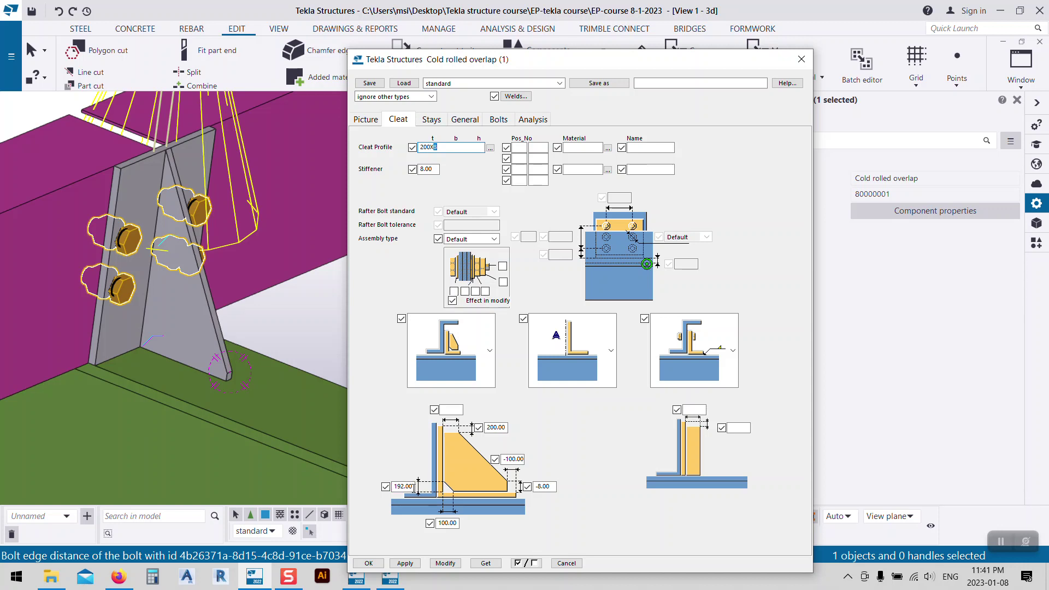
left_click_drag(506, 428, 493, 428)
left_click_drag(411, 487, 393, 486)
left_click(444, 563)
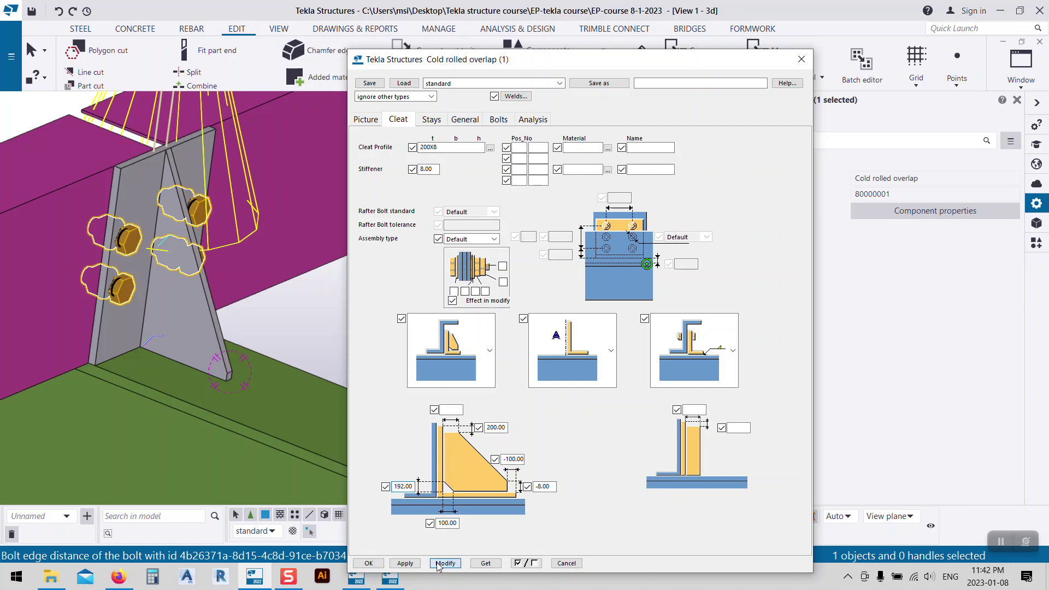
left_click(370, 566)
left_click(320, 331)
scroll(522, 301, "down", 5)
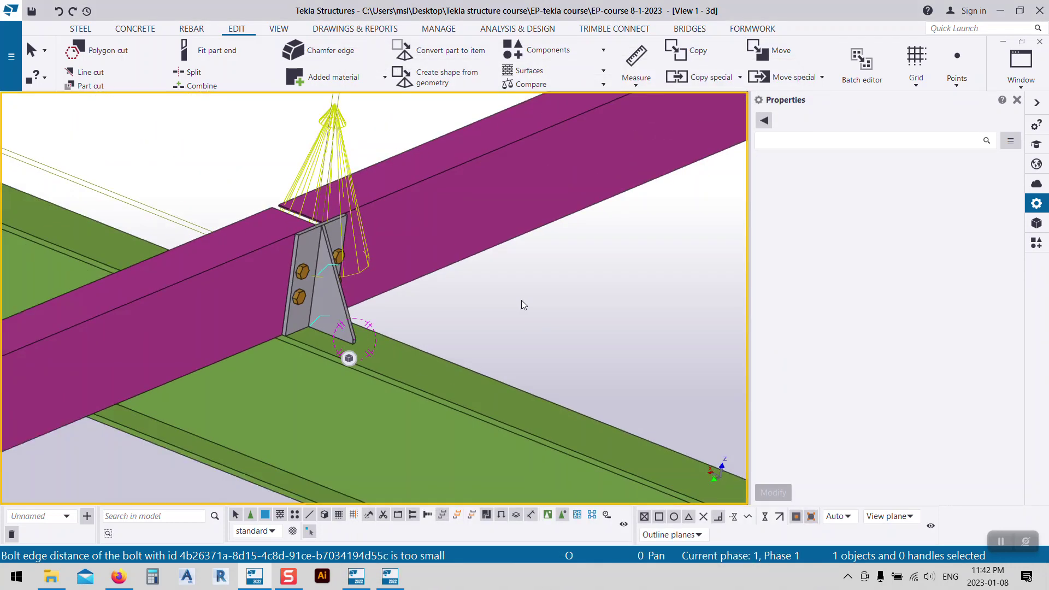
middle_click_drag(527, 329, 459, 334)
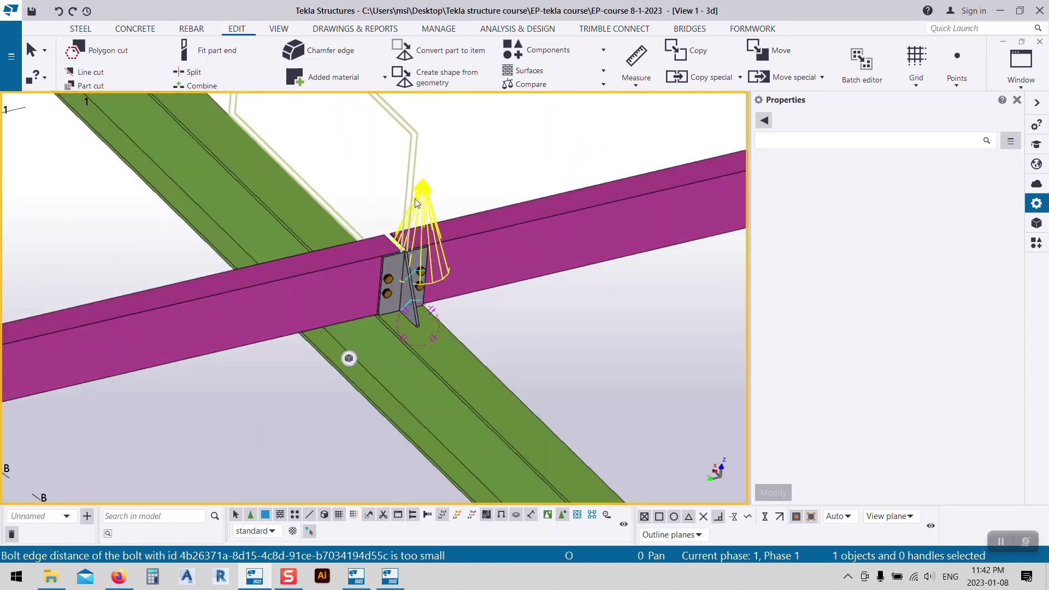
- Reopen the overlap connection's properties, set the bolt diameter to 12 and apply it to the connection
double_click(452, 265)
left_click_drag(525, 59, 745, 53)
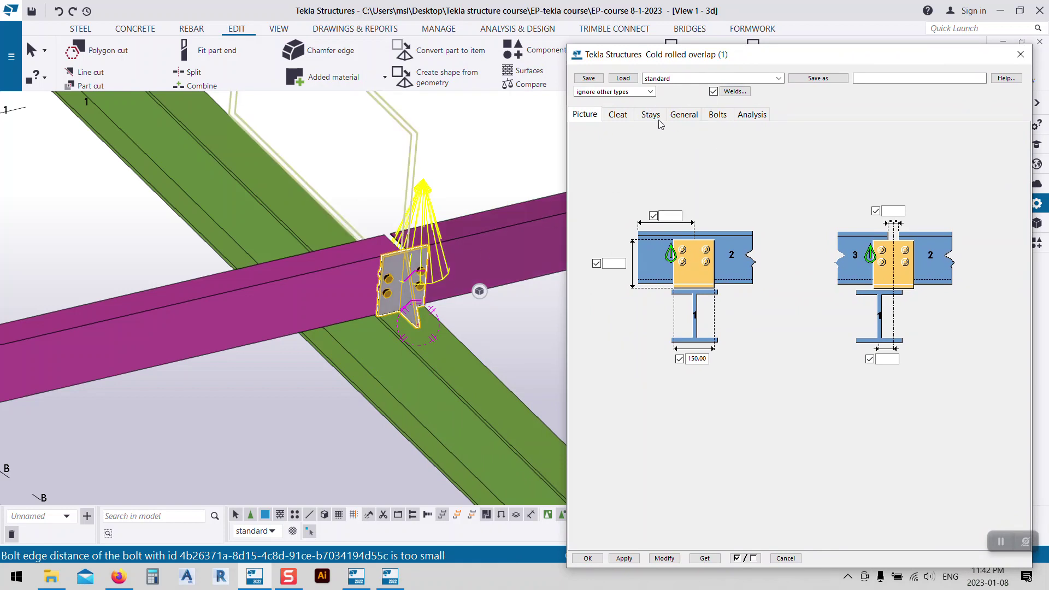
left_click(717, 114)
left_click(671, 134)
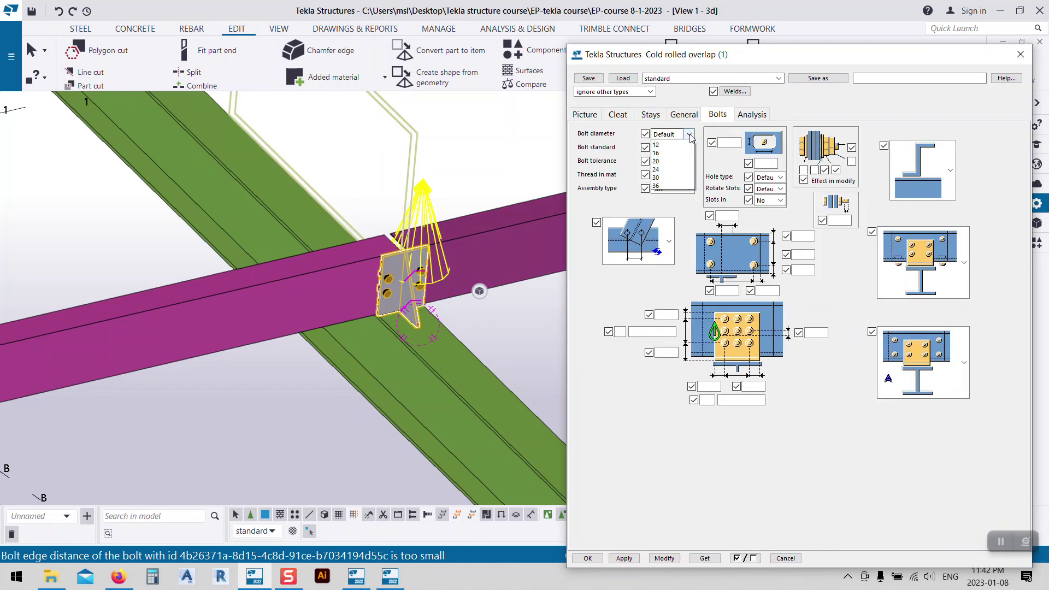
left_click(670, 162)
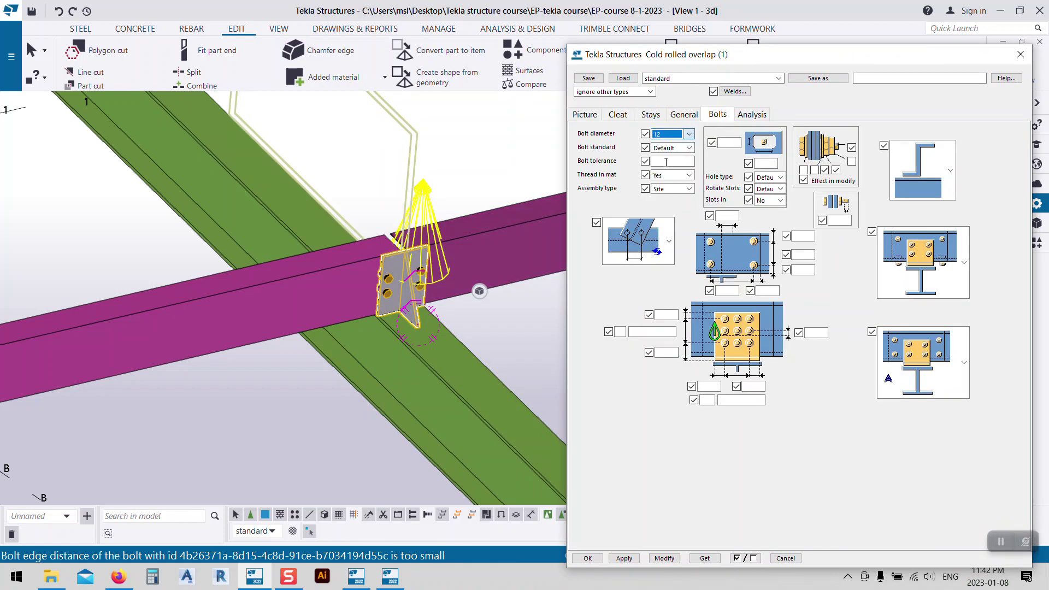
left_click(662, 559)
scroll(388, 317, "up", 5)
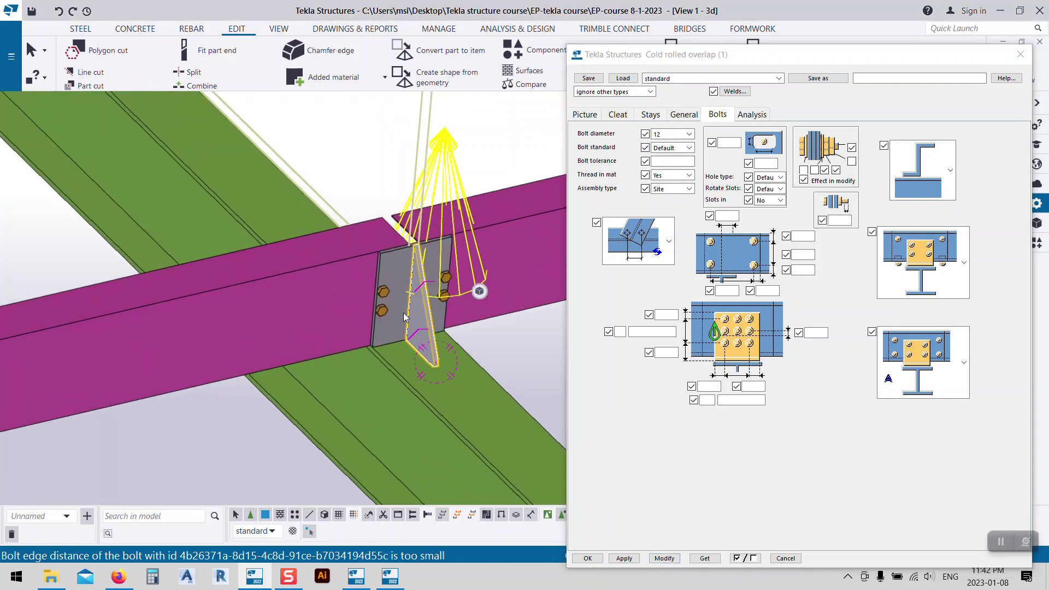
middle_click_drag(469, 218, 360, 243)
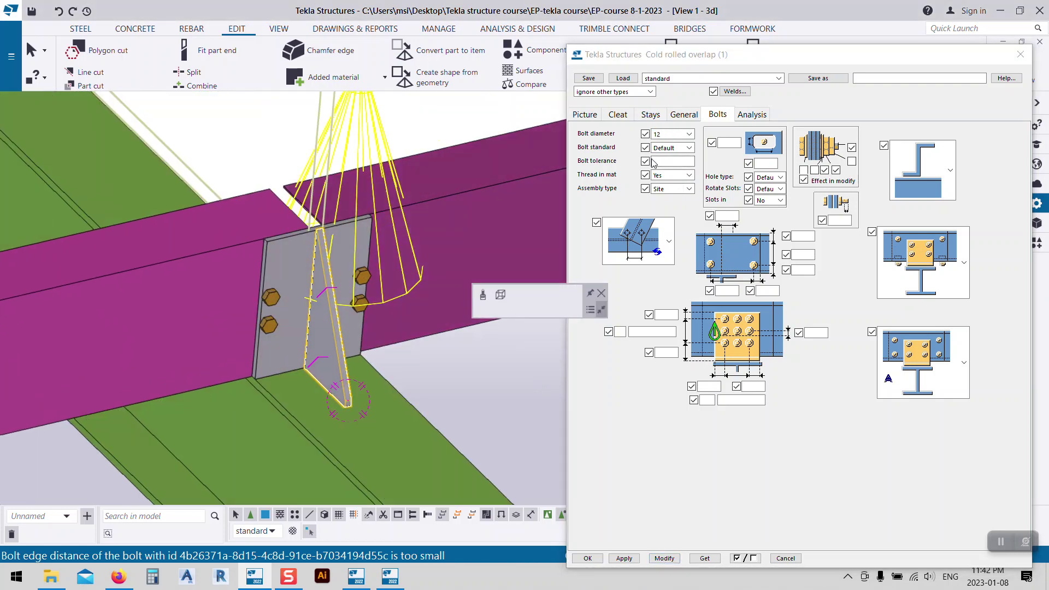
- Set the bolt standard to 6914 and the bolt tolerance to 2, and apply them to the connection
left_click(665, 149)
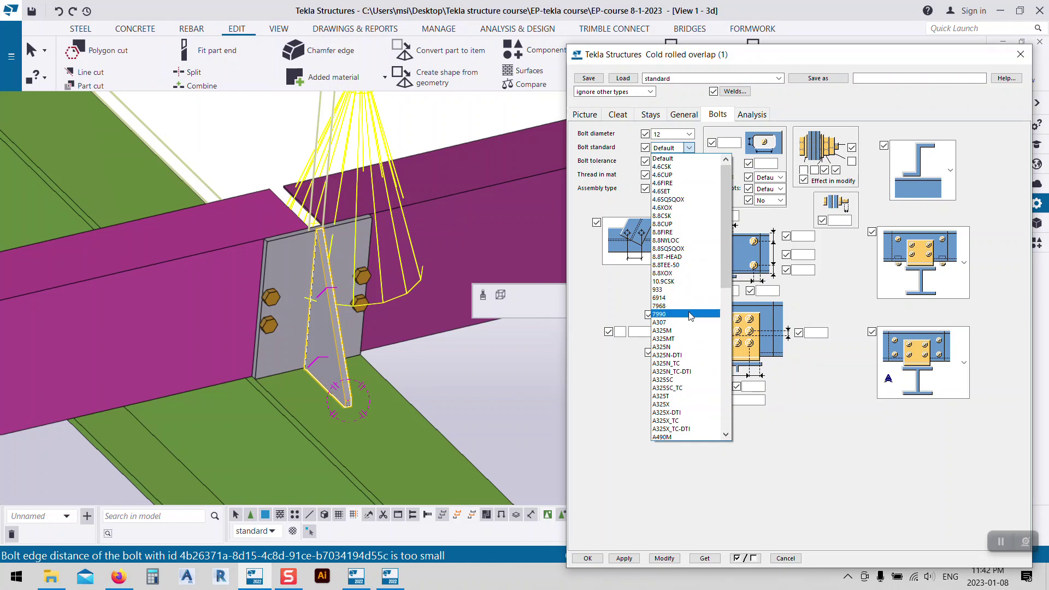
left_click(677, 299)
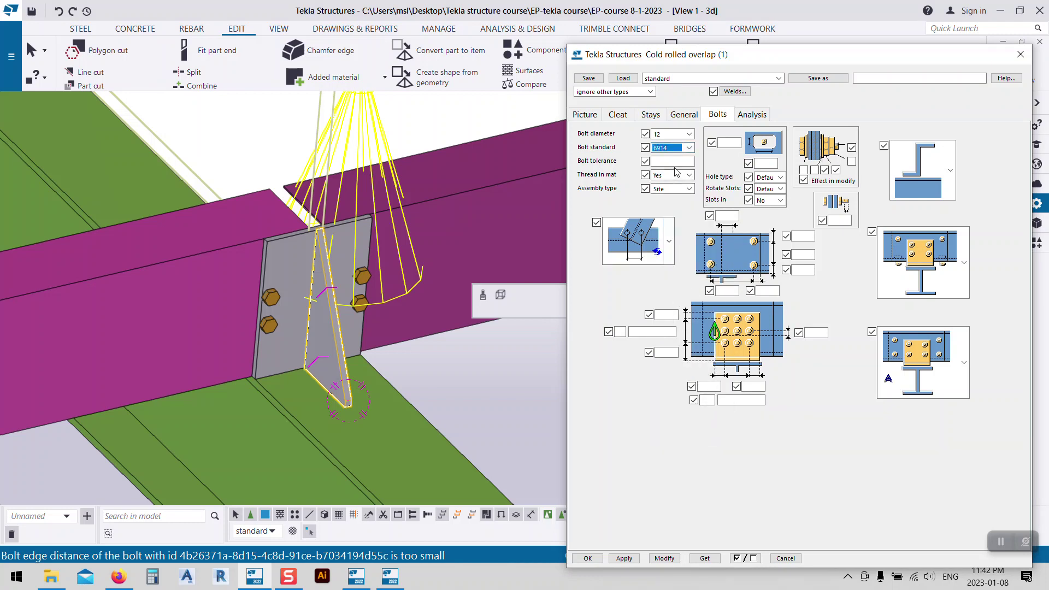
left_click(675, 163)
type("2")
left_click(664, 557)
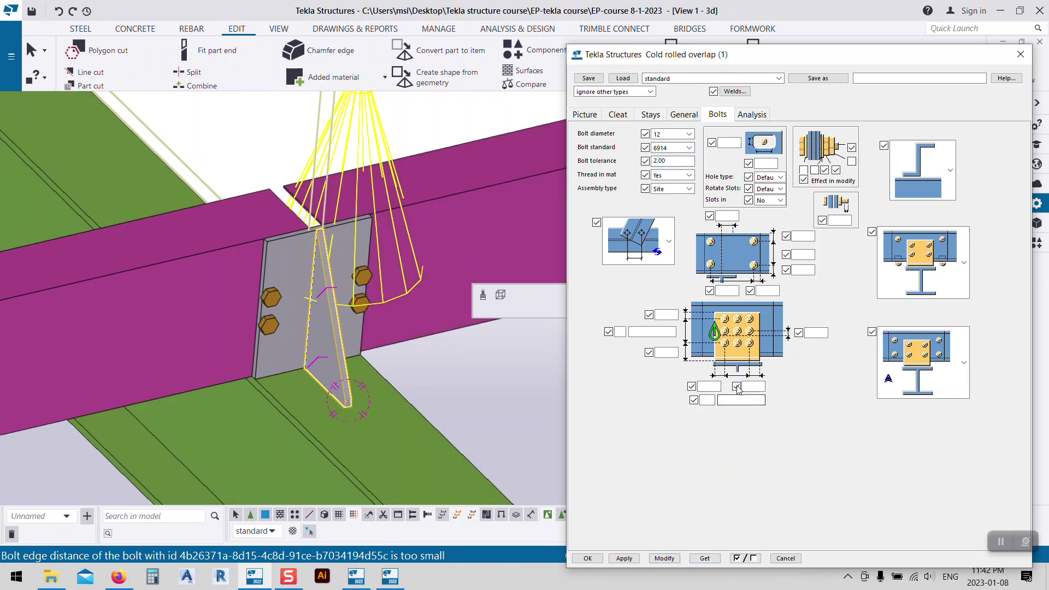
- Set the horizontal bolt arrangement on the cleat to 2 bolts spaced 60 apart and apply it
left_click(707, 400)
type("2")
left_click(734, 401)
type("60")
left_click(651, 557)
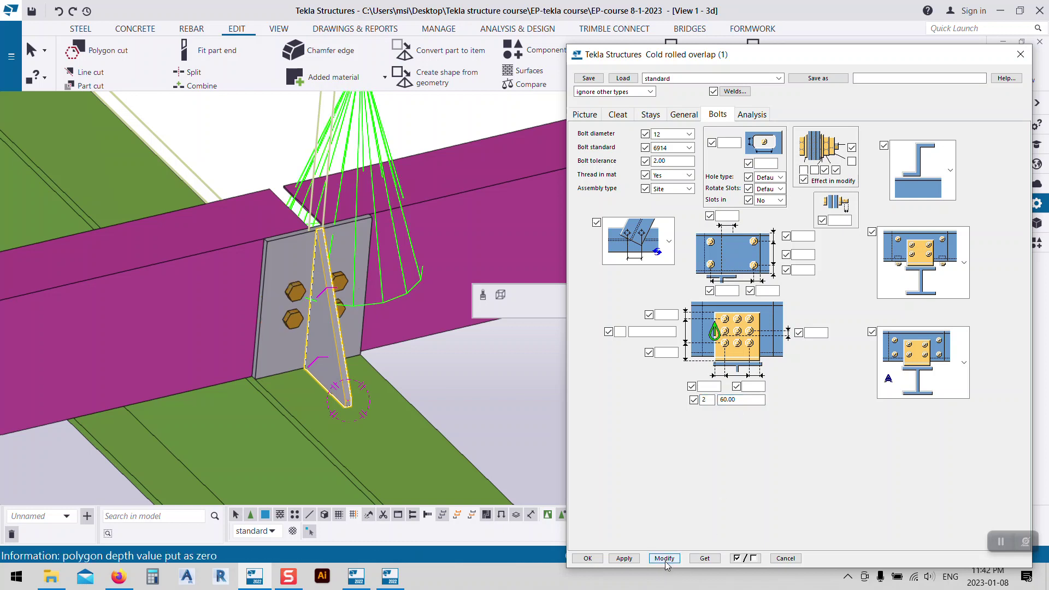
- Set the horizontal bolt spacing to 80 and the vertical arrangement to 2 bolts spaced 120 apart, applying both changes
double_click(748, 402)
type("80")
left_click(665, 558)
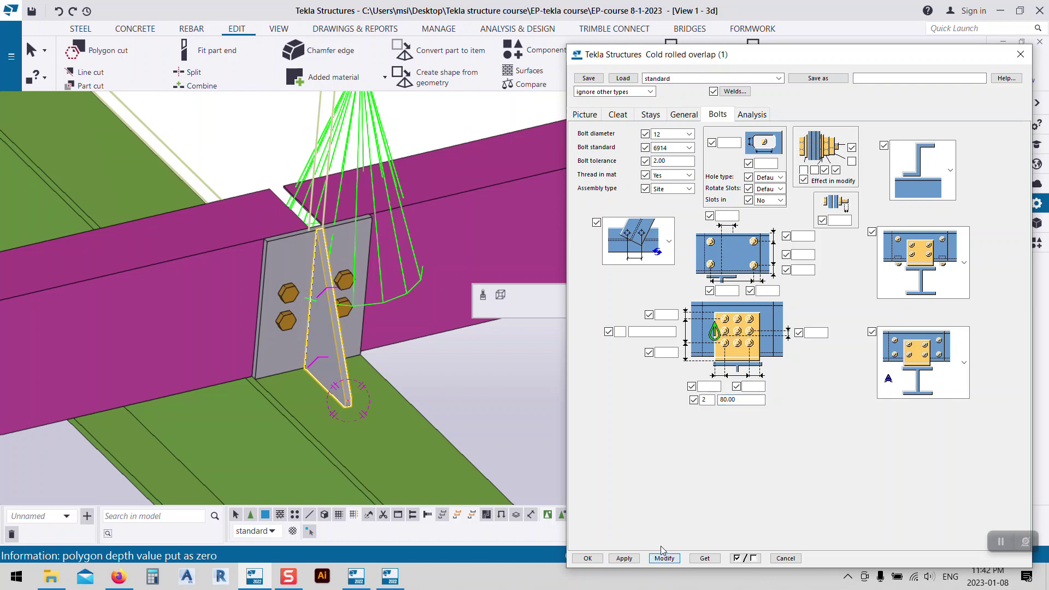
middle_click_drag(405, 351, 368, 320, "ctrl")
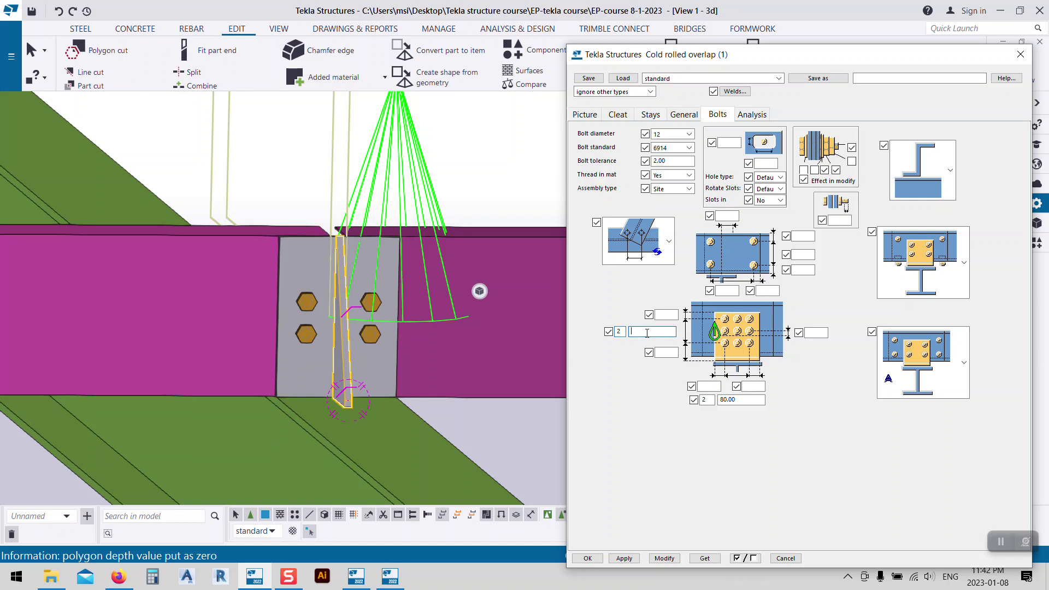
left_click(650, 559)
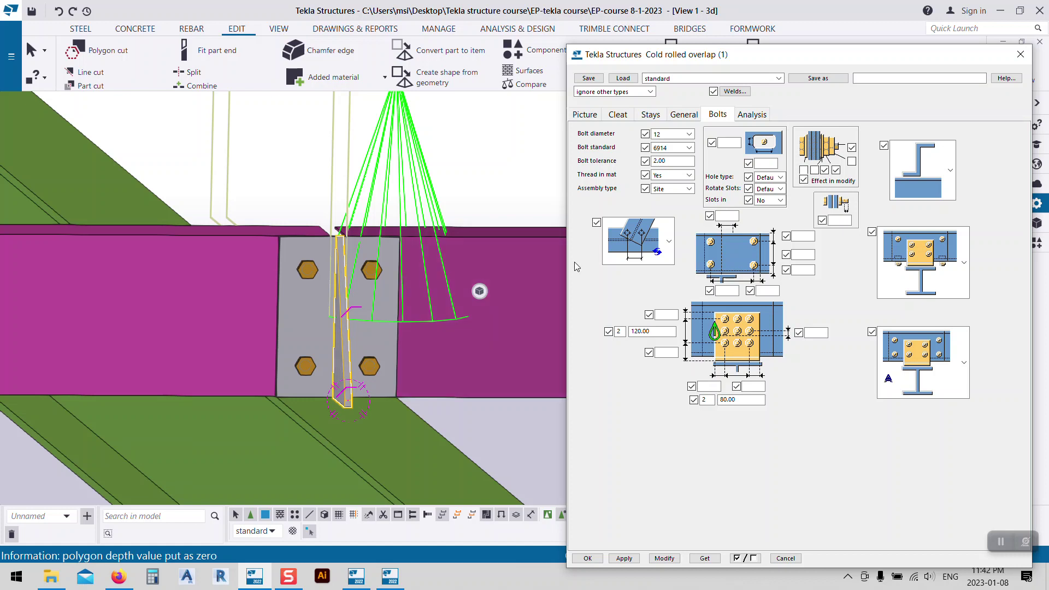
- Put the slotted holes in the cleat with a horizontal slot size of 10 and a vertical size of 2, and apply
left_click(777, 200)
left_click(770, 228)
left_click(766, 163)
left_click(665, 558)
type("2")
left_click(664, 558)
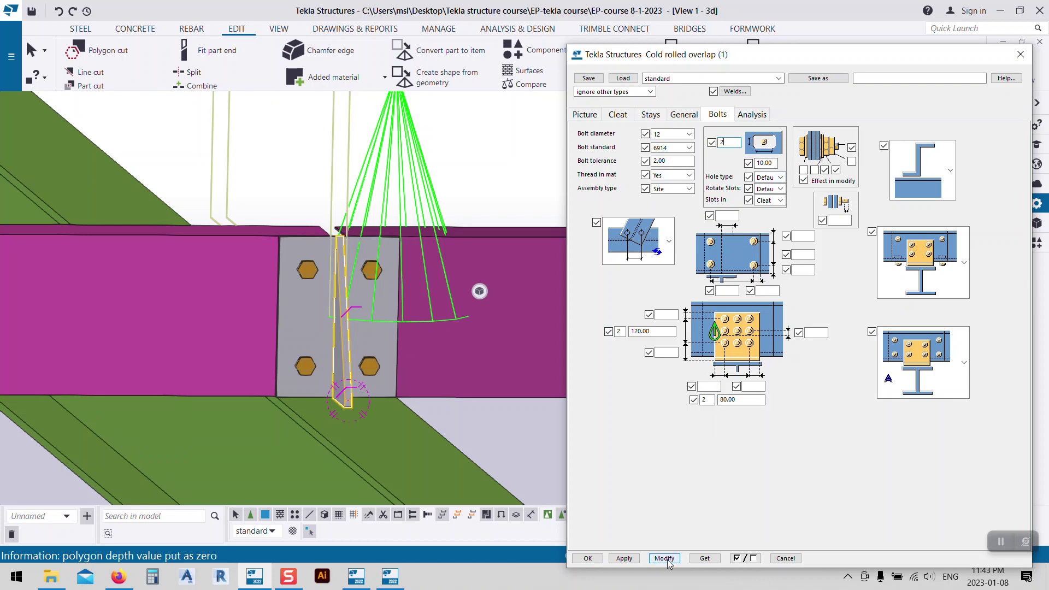
- Set the horizontal slot size to 30, apply it and examine the cleat's bolt holes in the model
left_click(288, 272)
middle_click_drag(312, 296, 337, 325)
double_click(764, 163)
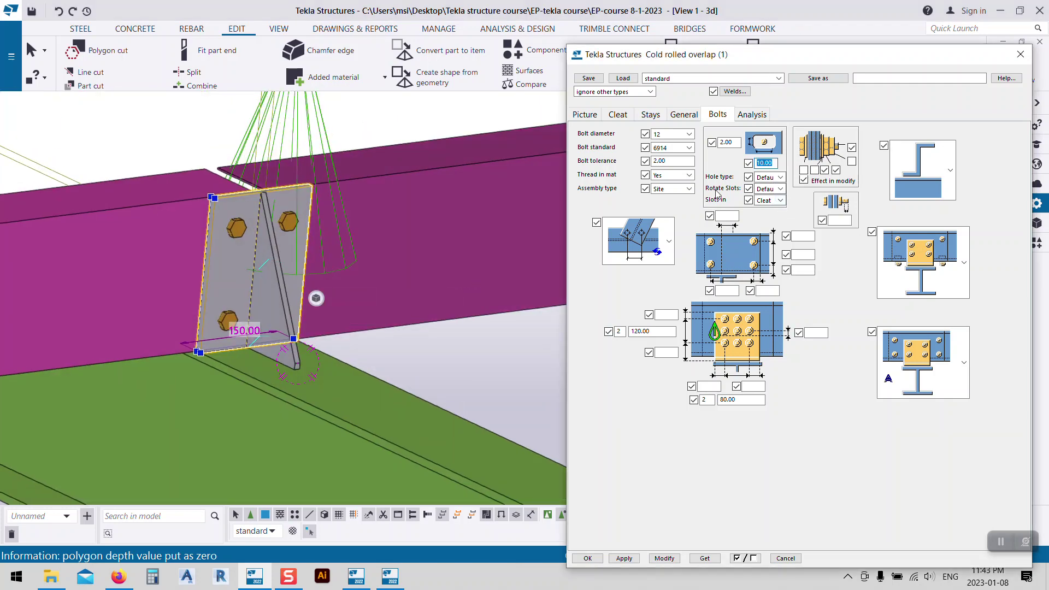
type("30")
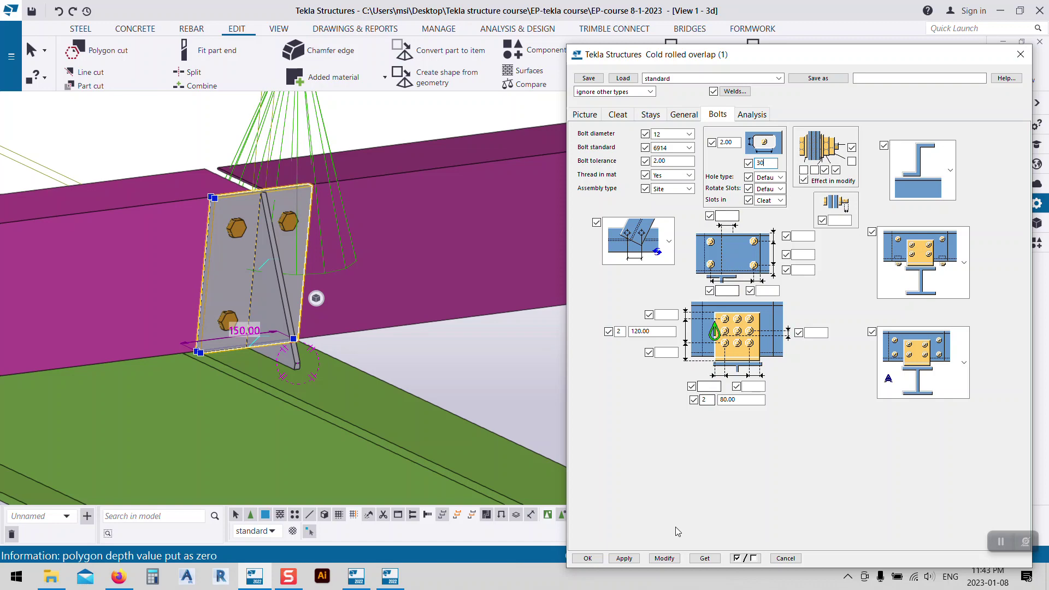
left_click(664, 558)
left_click(445, 380)
middle_click_drag(446, 367, 481, 380)
- Set the bolts' hole type to Slotted and apply it to the connection
left_click(765, 177)
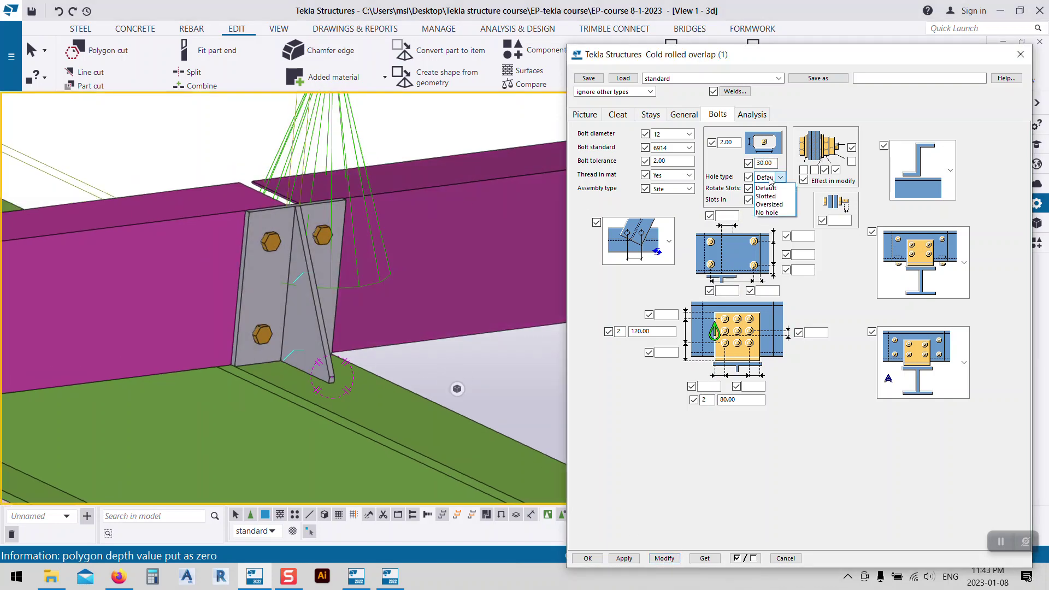
left_click(772, 199)
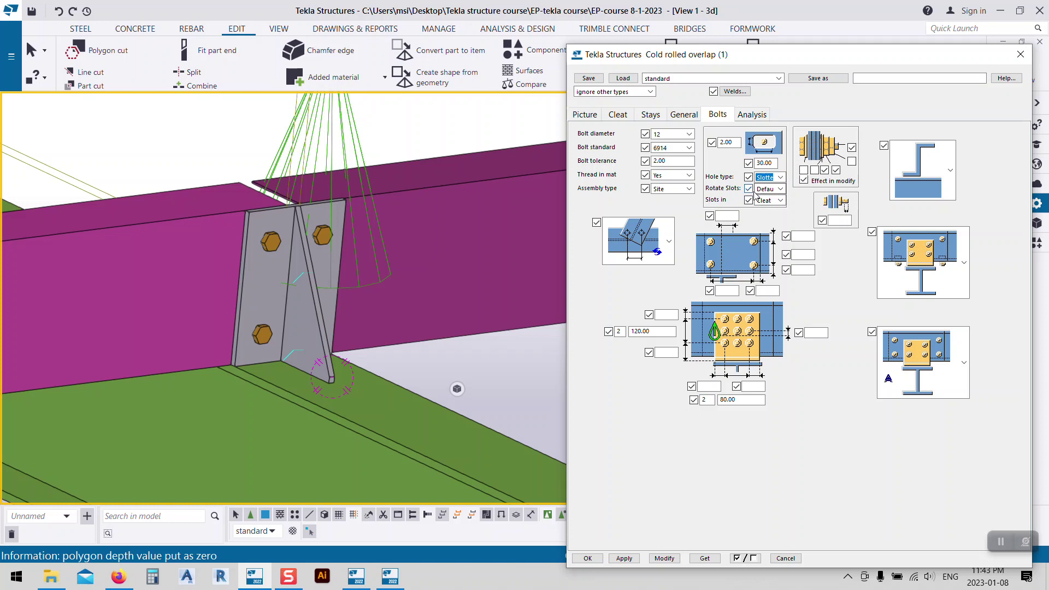
left_click(663, 558)
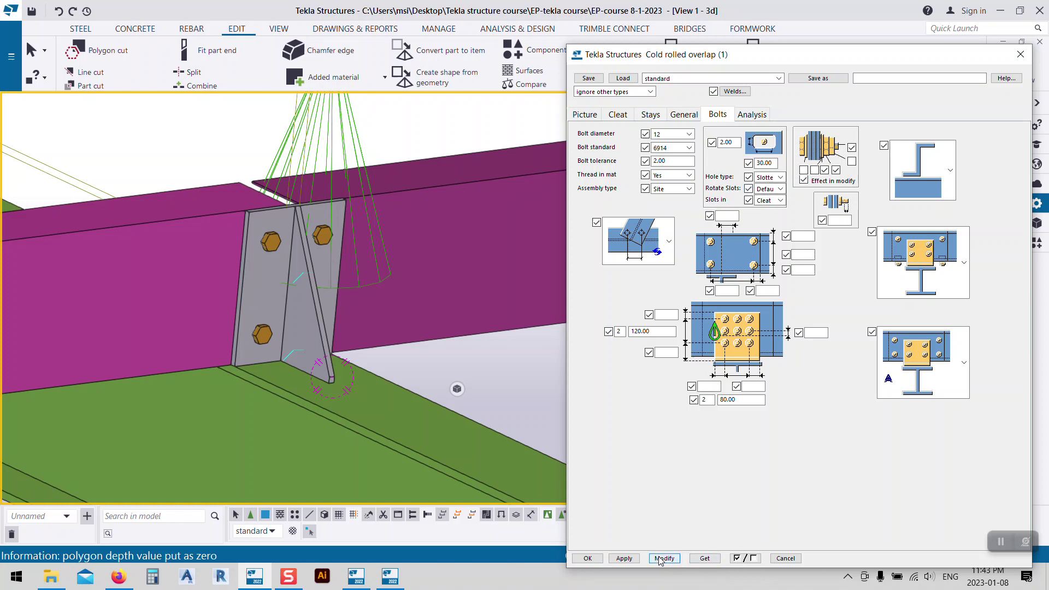
left_click(781, 189)
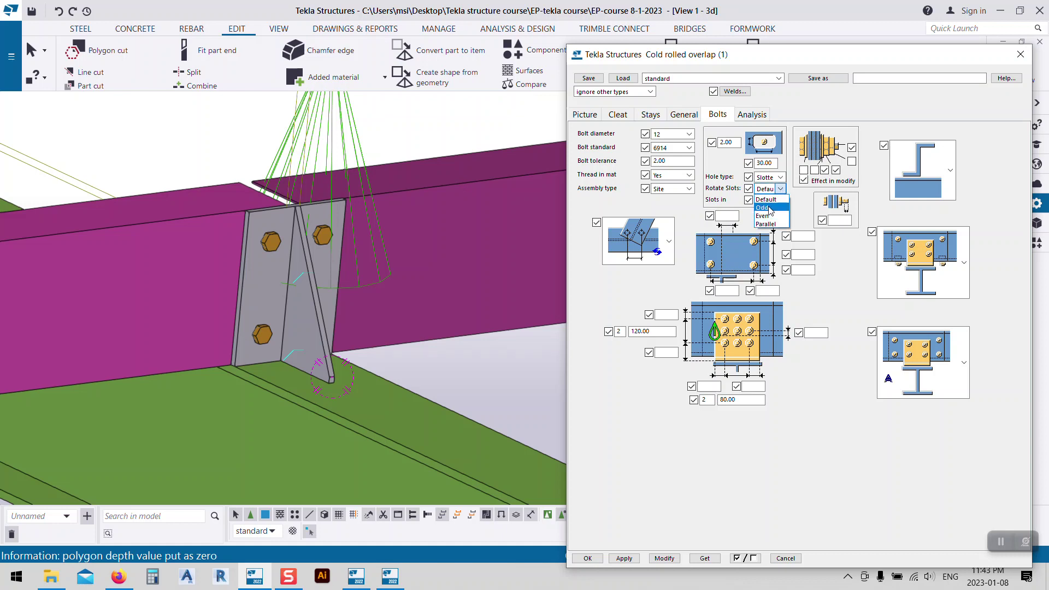
left_click(513, 353)
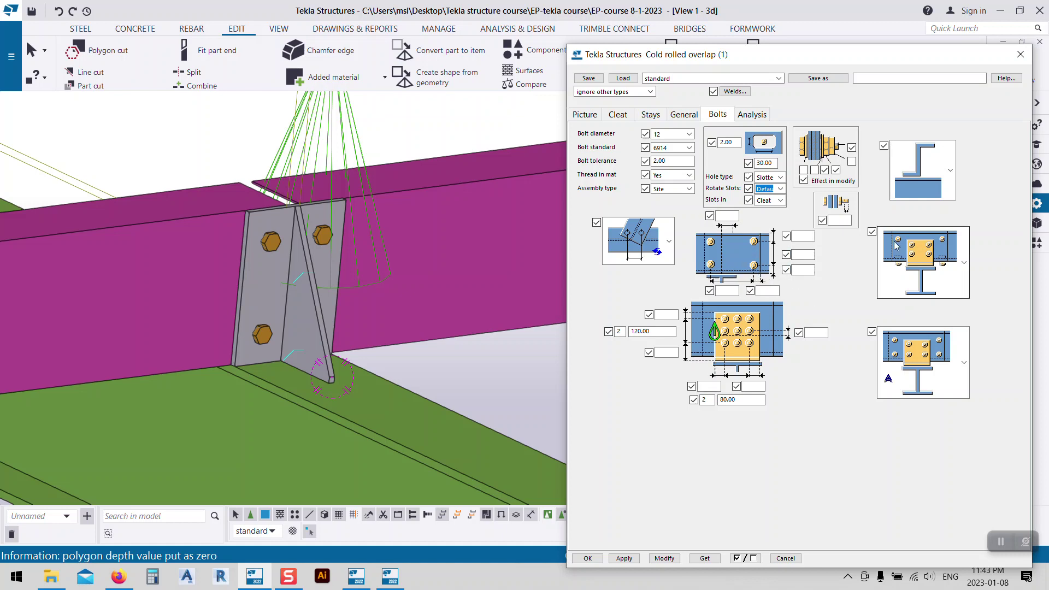
left_click(952, 182)
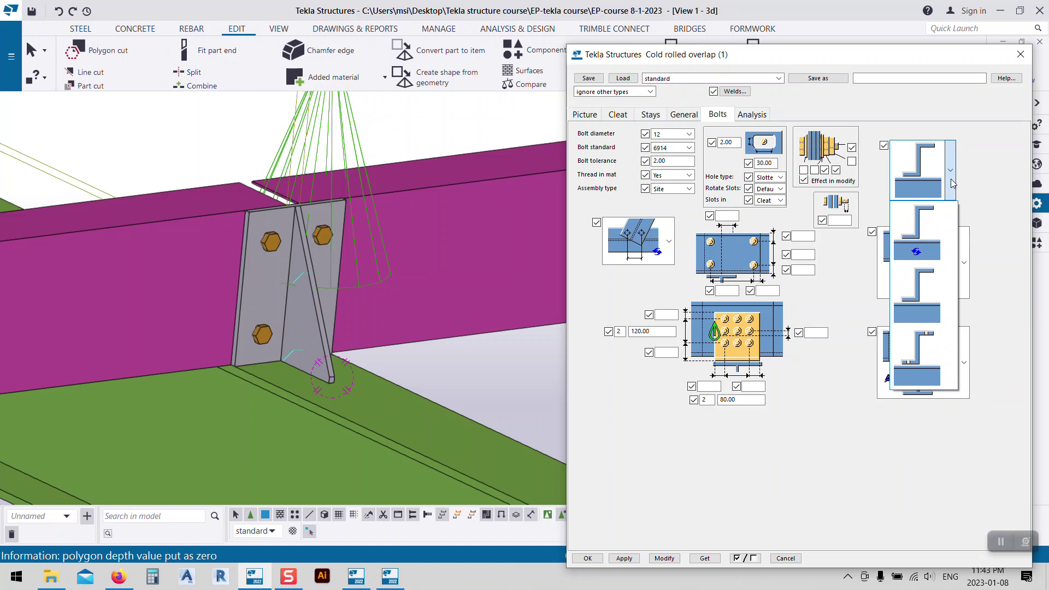
left_click(952, 181)
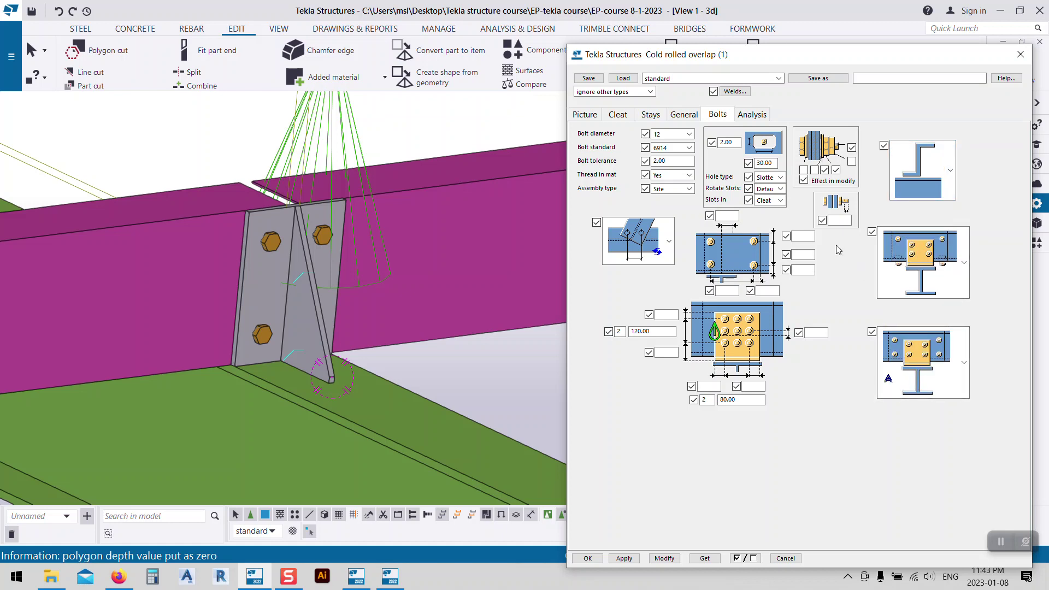
- Set the gap between the two purlin ends to 5 and apply it to the connection
left_click(247, 268)
left_click(368, 356)
scroll(321, 311, "down", 5)
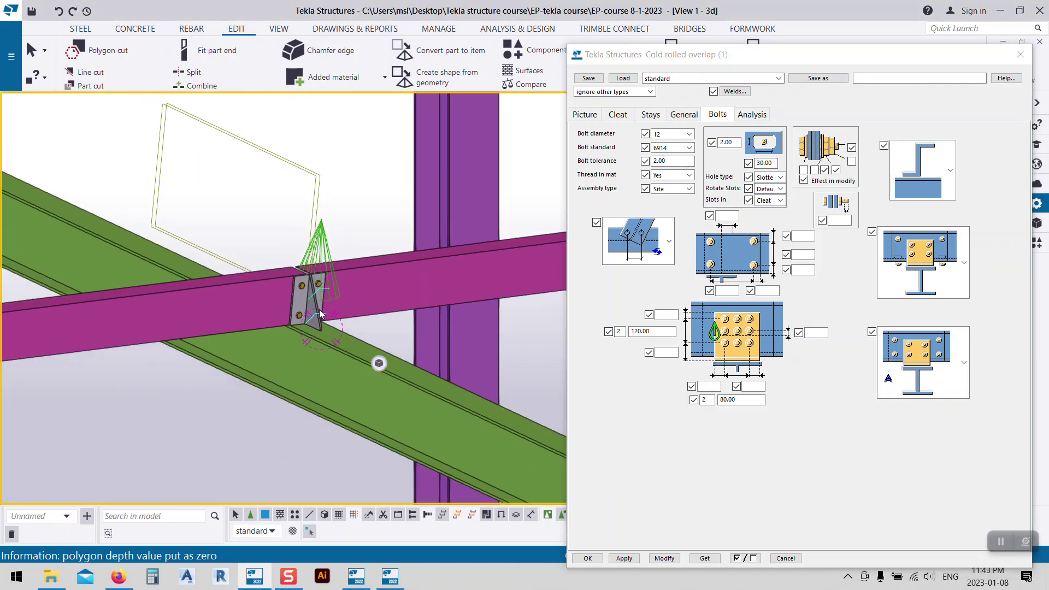
mouse_move(339, 321)
middle_mouse_down("ctrl")
mouse_move(341, 363)
mouse_move(318, 345)
mouse_move(421, 355)
middle_mouse_up("ctrl")
middle_click_drag(309, 358, 315, 323, "ctrl")
scroll(315, 323, "up", 6)
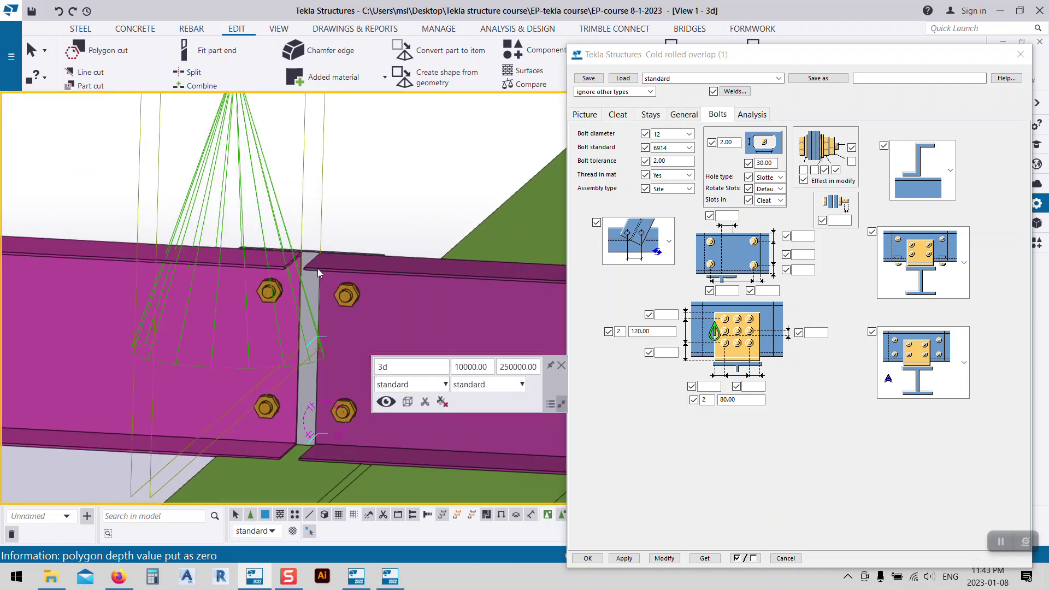
middle_click_drag(316, 296, 340, 309, "ctrl")
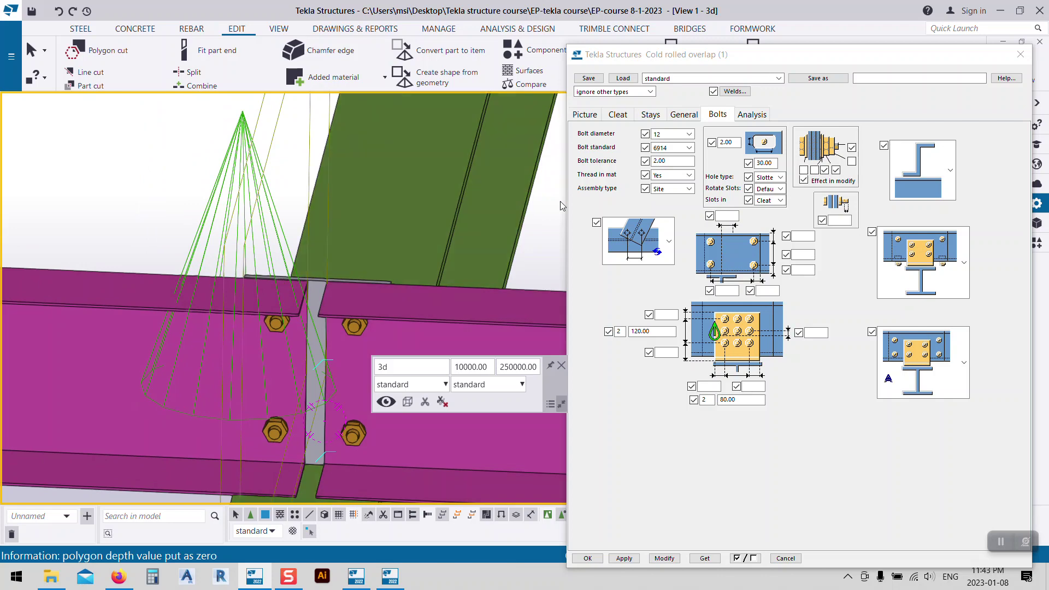
left_click(596, 117)
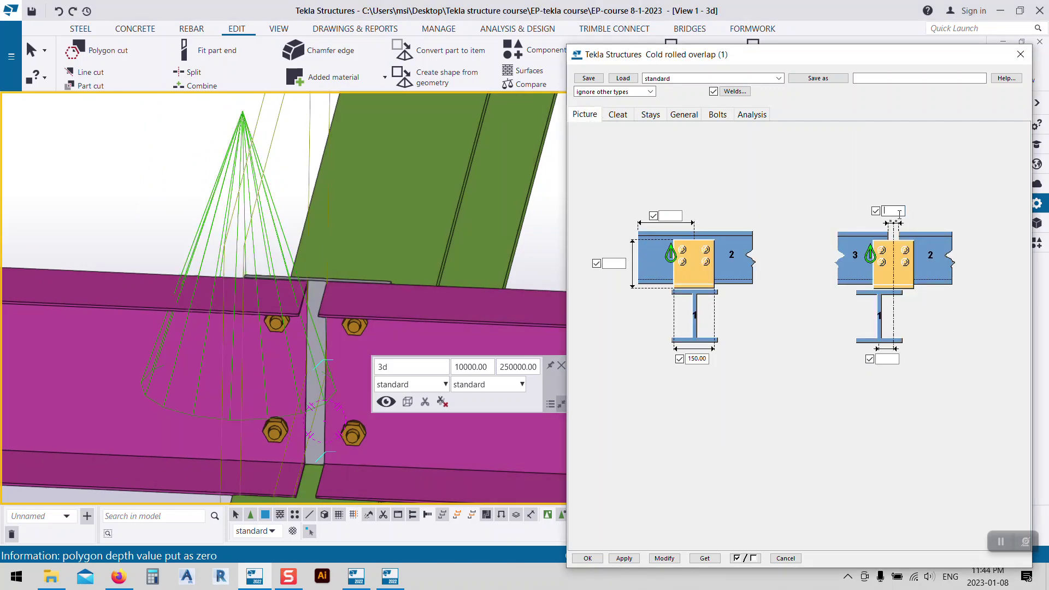
left_click(690, 560)
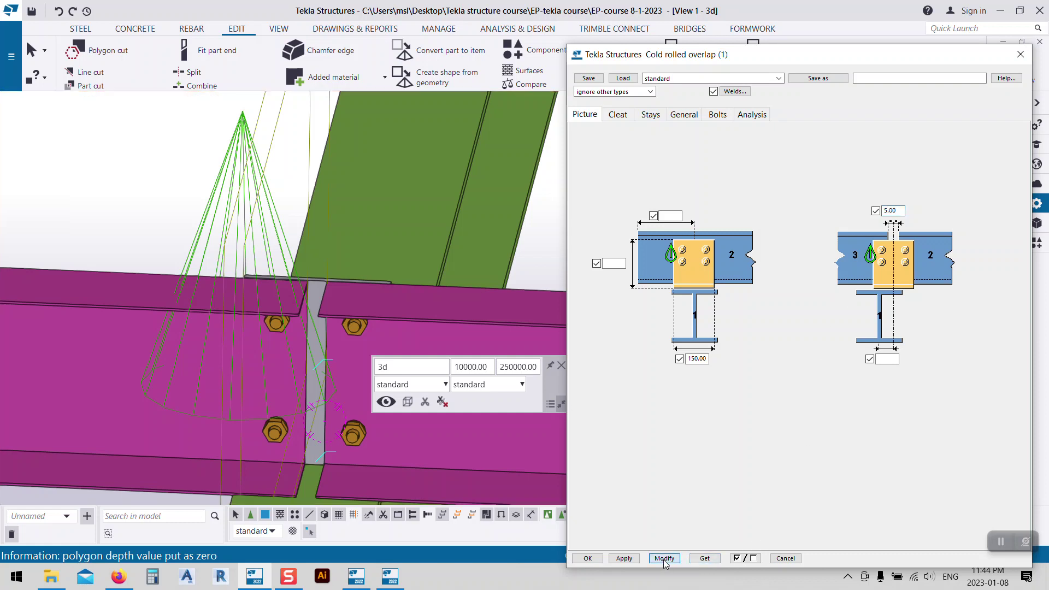
left_click(318, 288)
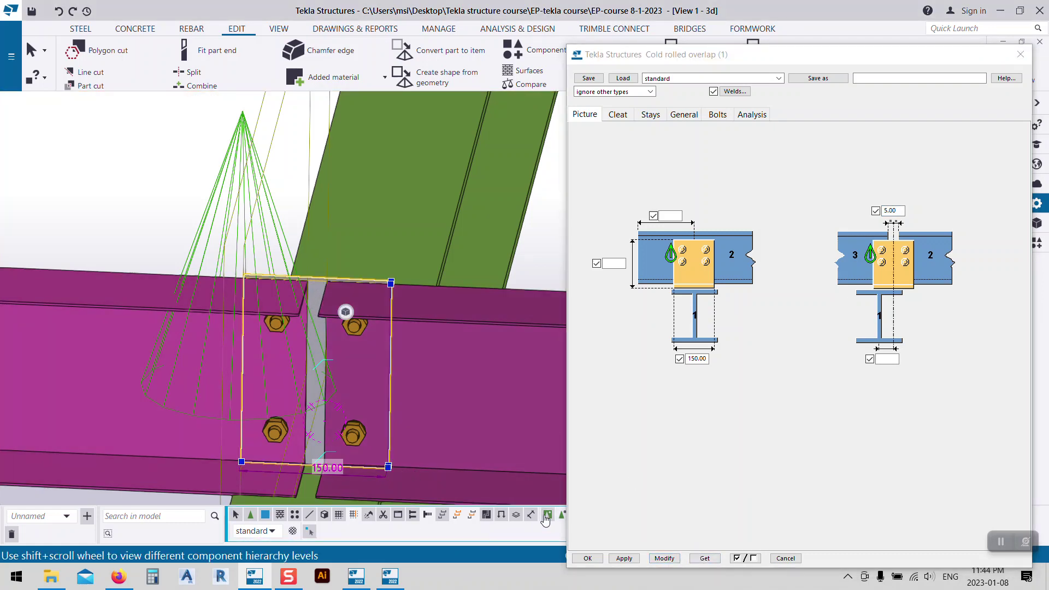
left_click(251, 223)
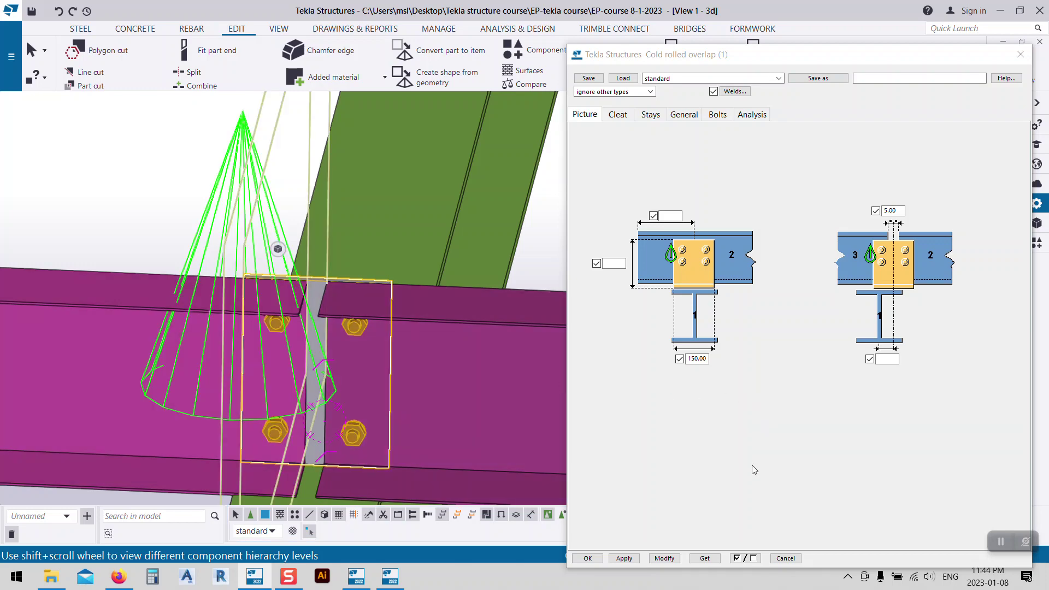
left_click(667, 560)
- Examine the gap between the purlins and the slotted bolt holes of the cleat in the model
middle_click_drag(321, 296, 331, 272)
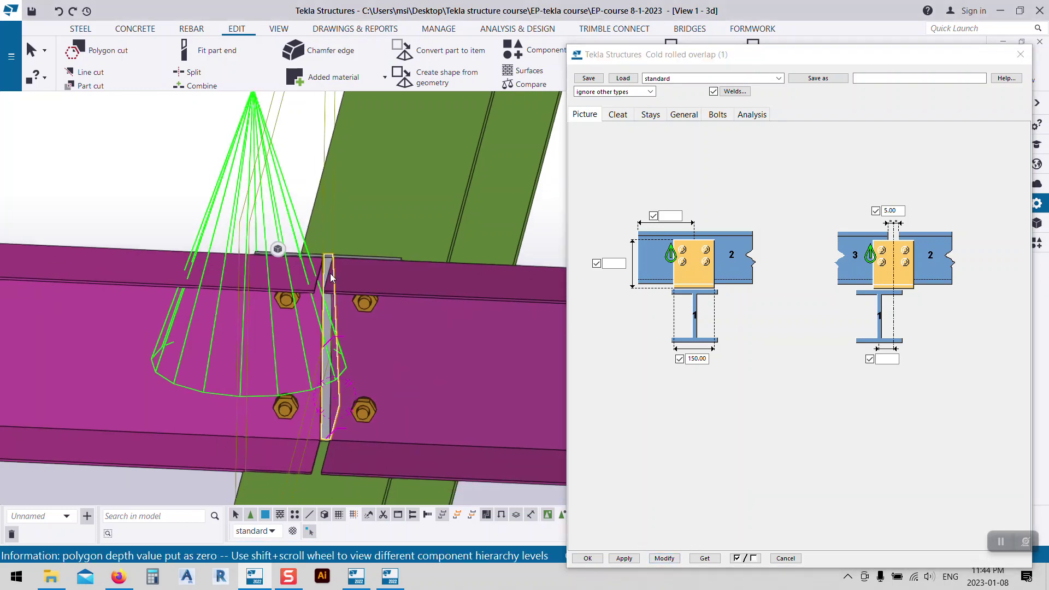
scroll(325, 293, "down", 2)
middle_click_drag(426, 353, 336, 322, "ctrl")
scroll(315, 245, "up", 2)
scroll(314, 245, "up", 3)
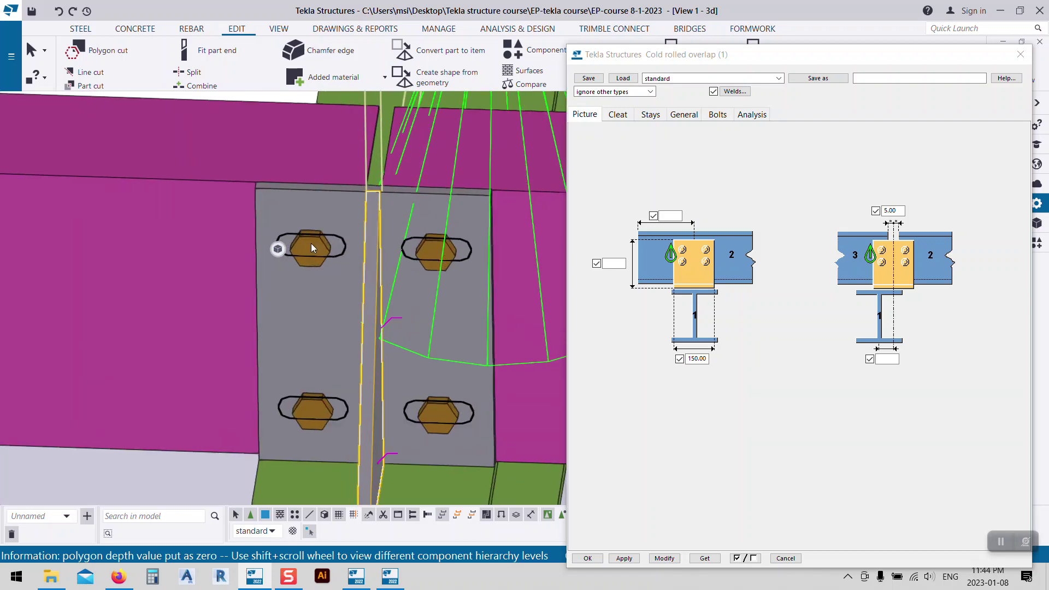
scroll(310, 244, "down", 3)
middle_click_drag(316, 284, 481, 282, "ctrl")
middle_click_drag(232, 308, 112, 309, "ctrl")
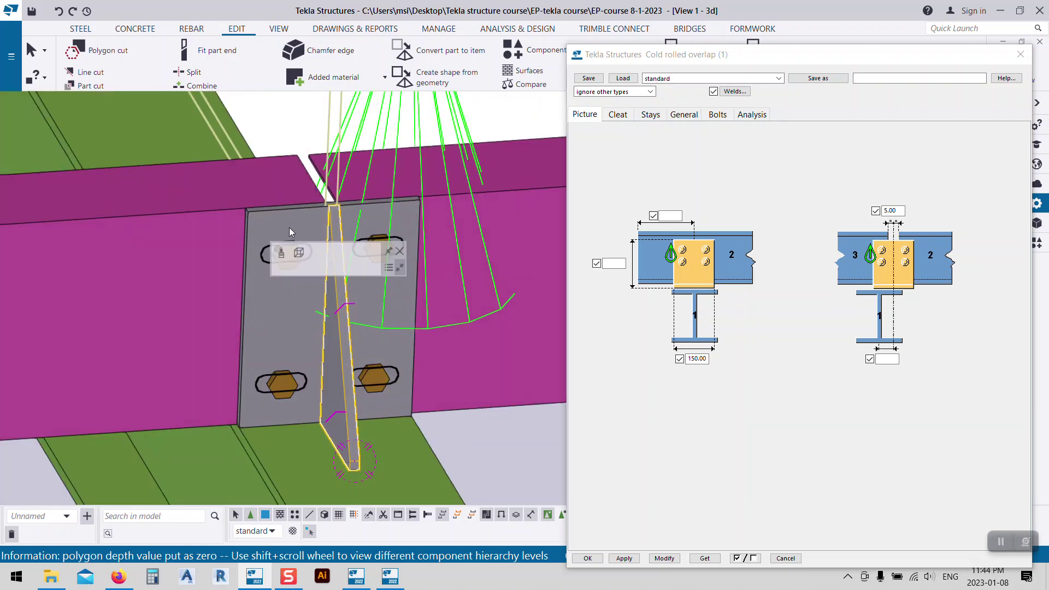
middle_click_drag(244, 229, 141, 229)
scroll(180, 265, "up", 2)
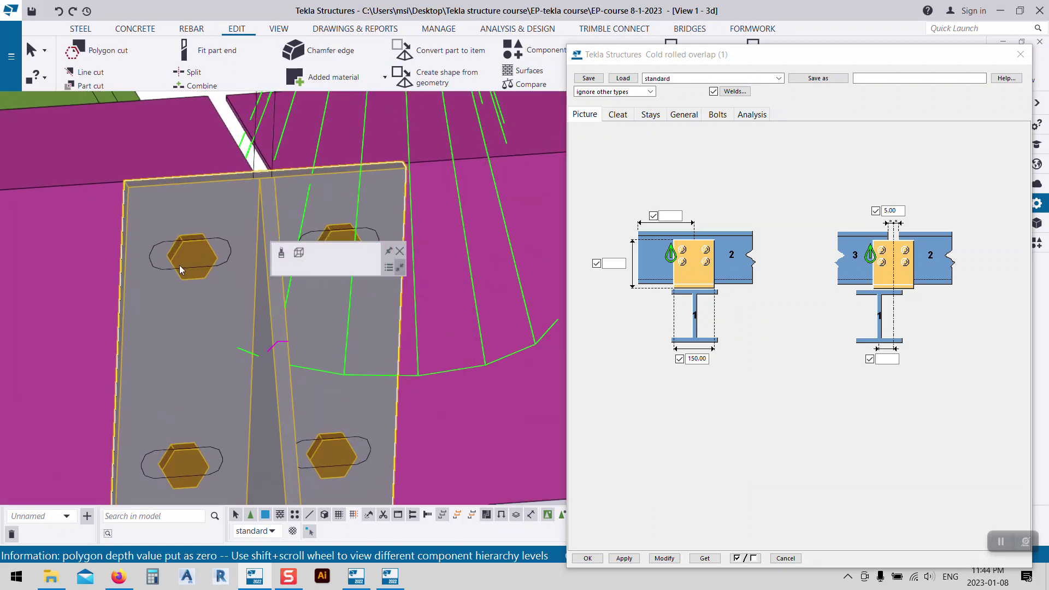
middle_click_drag(180, 262, 208, 411)
left_click(234, 187)
scroll(167, 345, "down", 1)
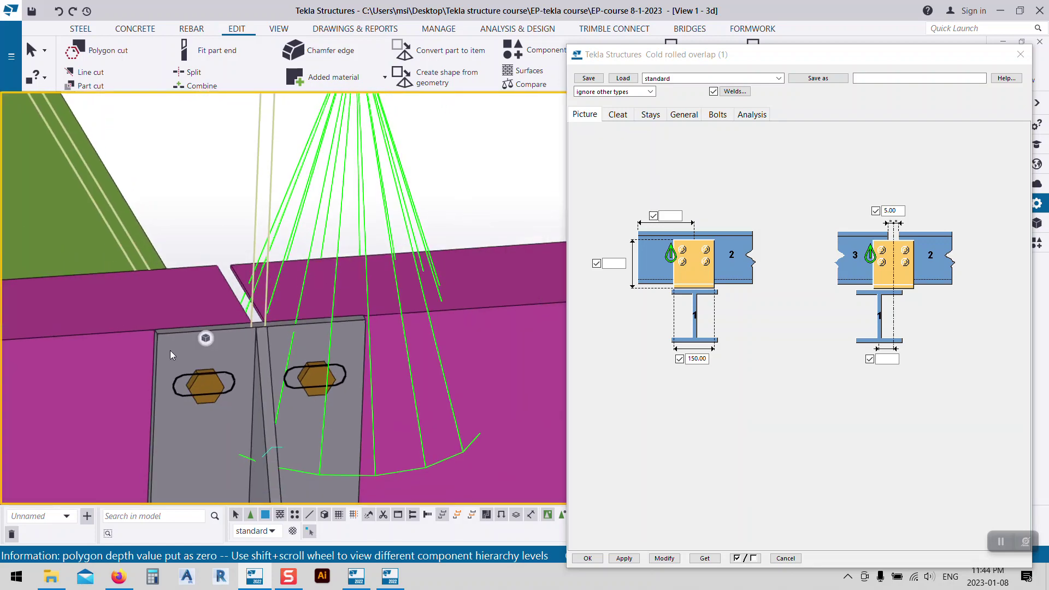
scroll(170, 349, "down", 5)
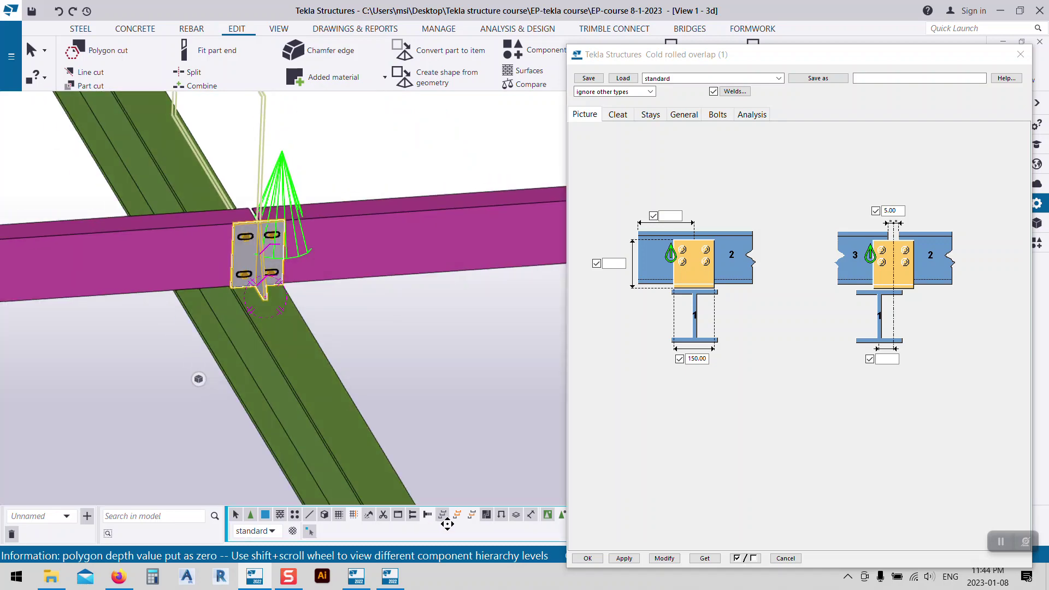
- Close the connection's settings, select only the cleat plate and number the series of selected objects
left_click_drag(764, 54, 503, 102)
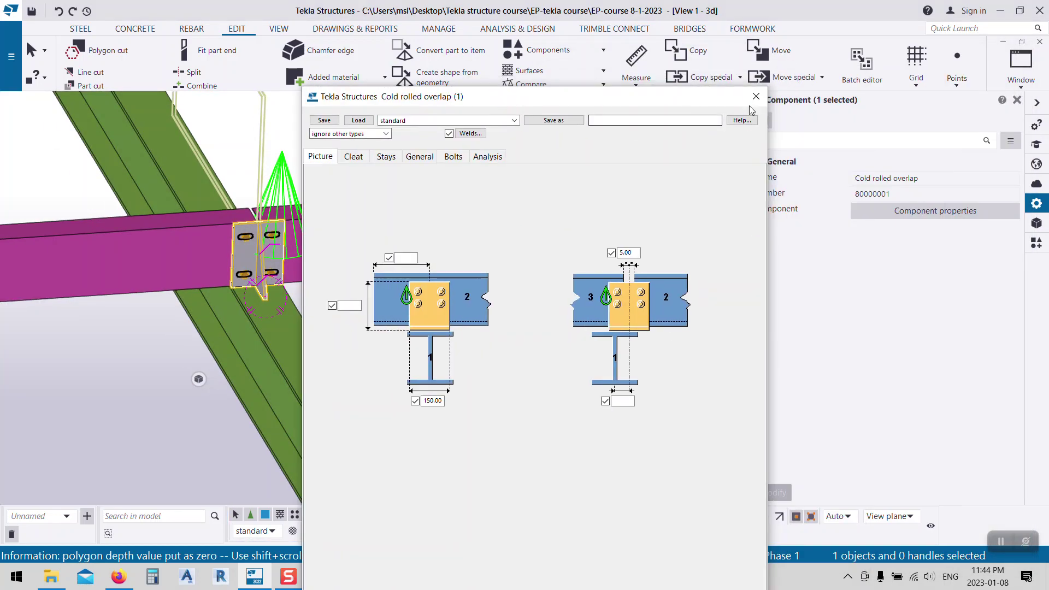
left_click(387, 362)
scroll(257, 255, "up", 5)
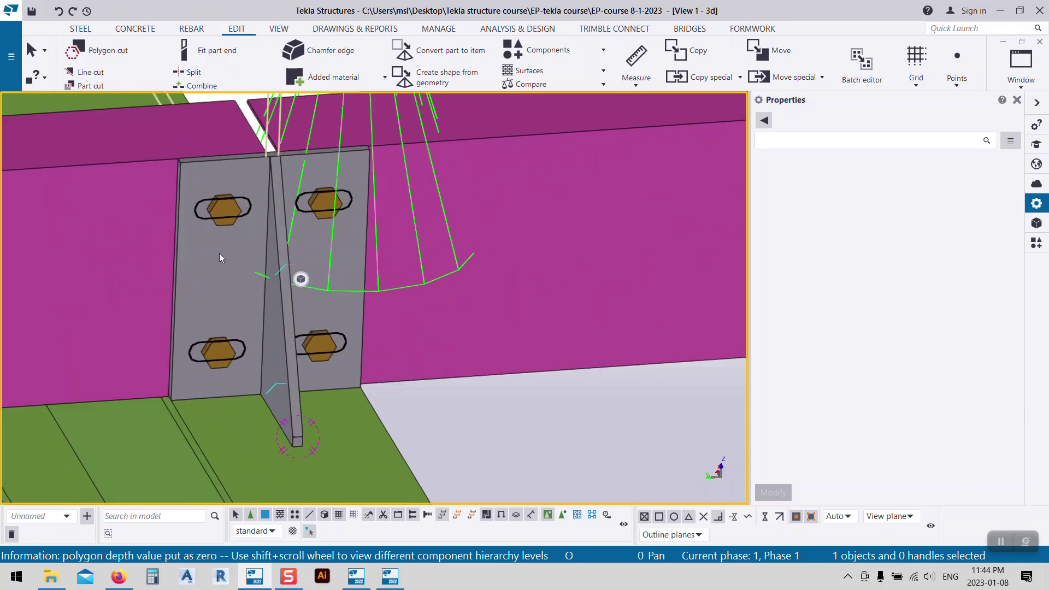
left_click(205, 285)
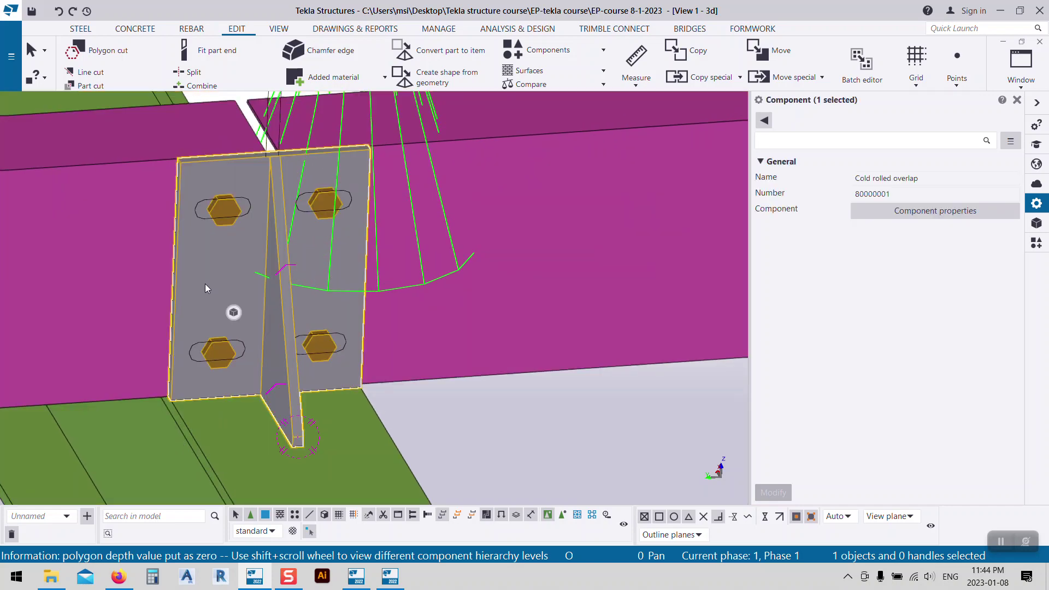
scroll(205, 285, "down", 5)
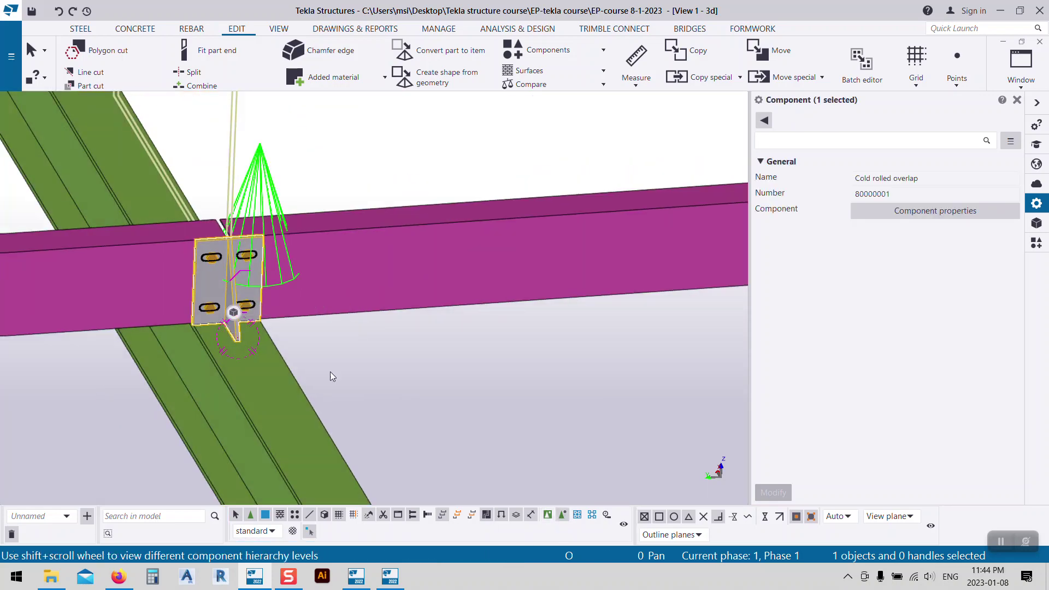
left_click(199, 282)
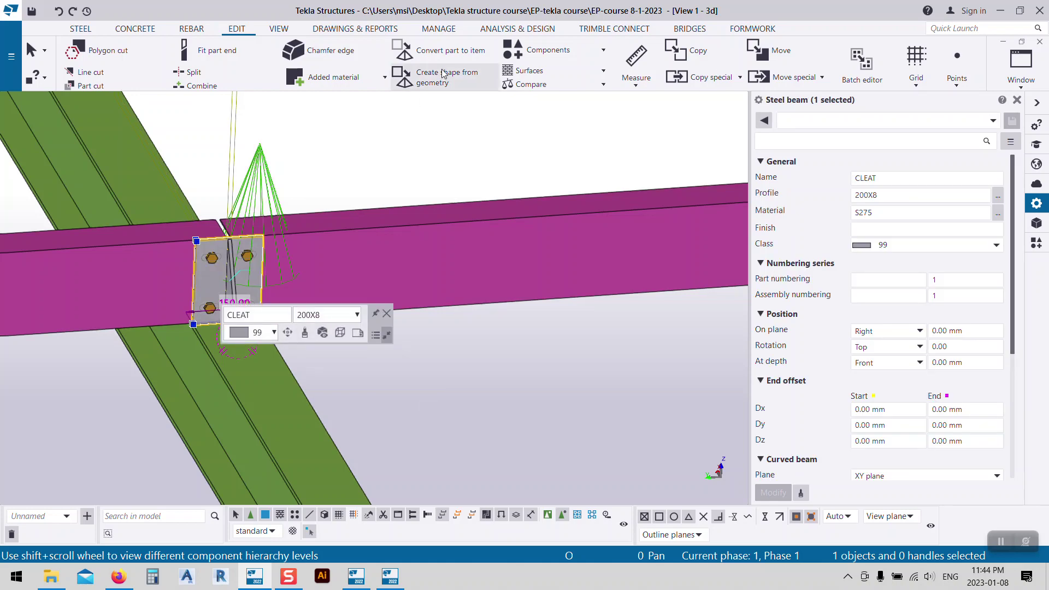
left_click(368, 32)
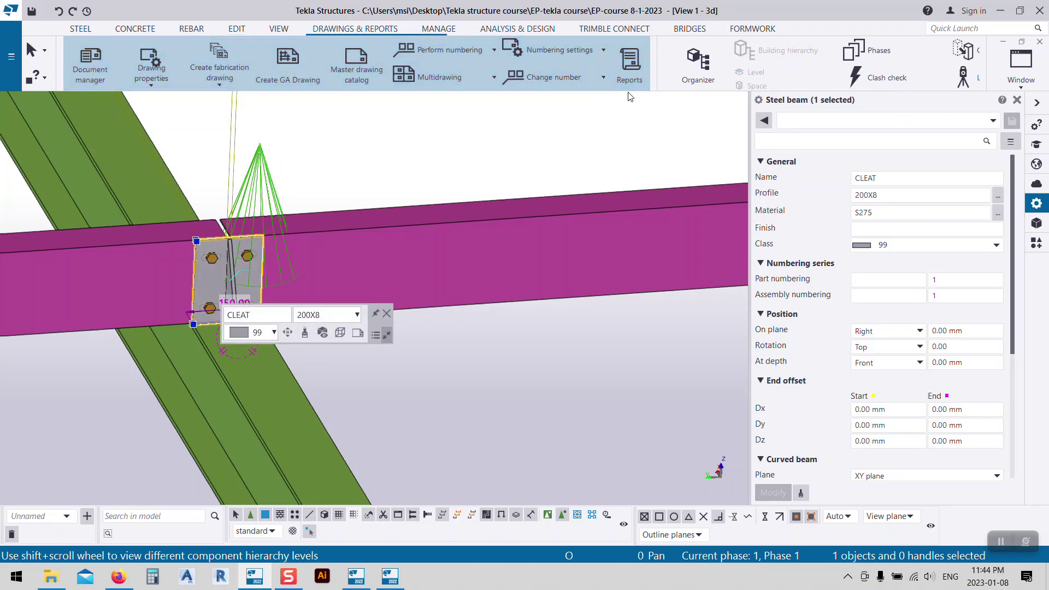
left_click(406, 53)
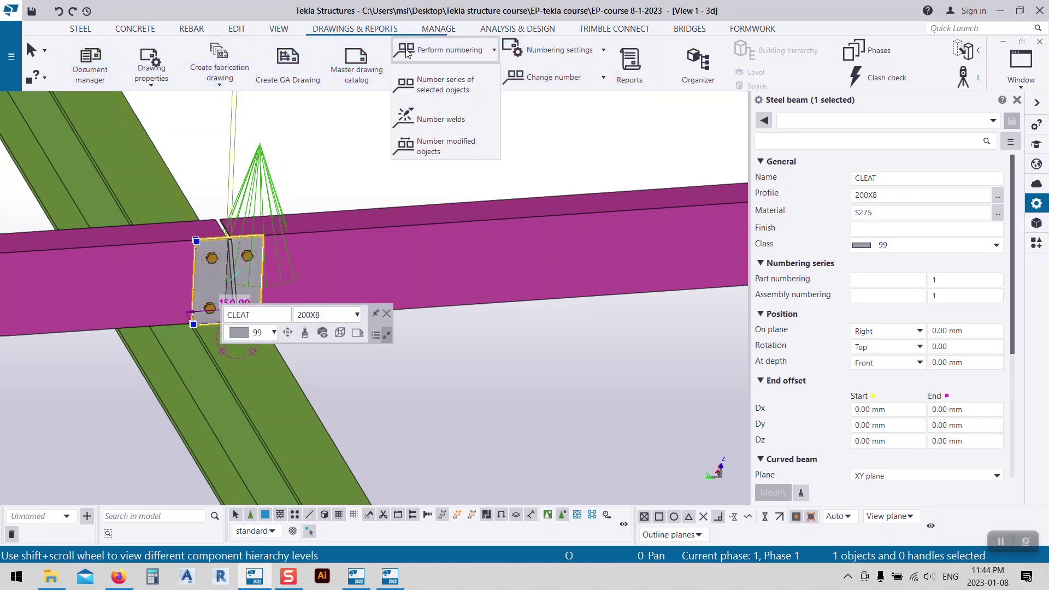
left_click(422, 84)
- Create a multidrawing of the selected cleat plate
right_click(363, 495)
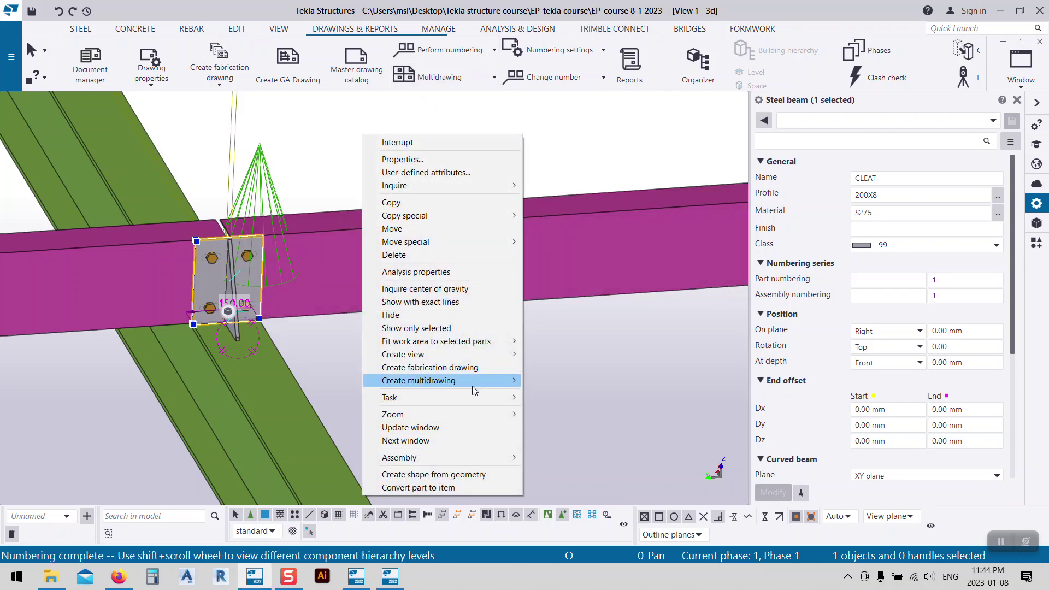
mouse_move(469, 381)
left_click(549, 385)
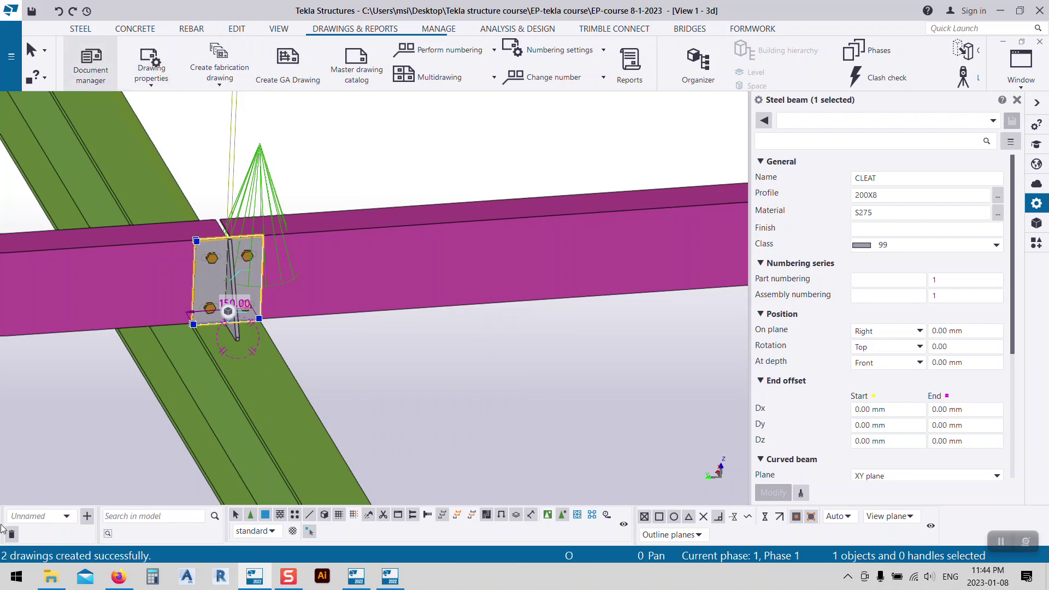
- List the single-part drawings in the Document manager and open the cleat's drawing
left_click(91, 65)
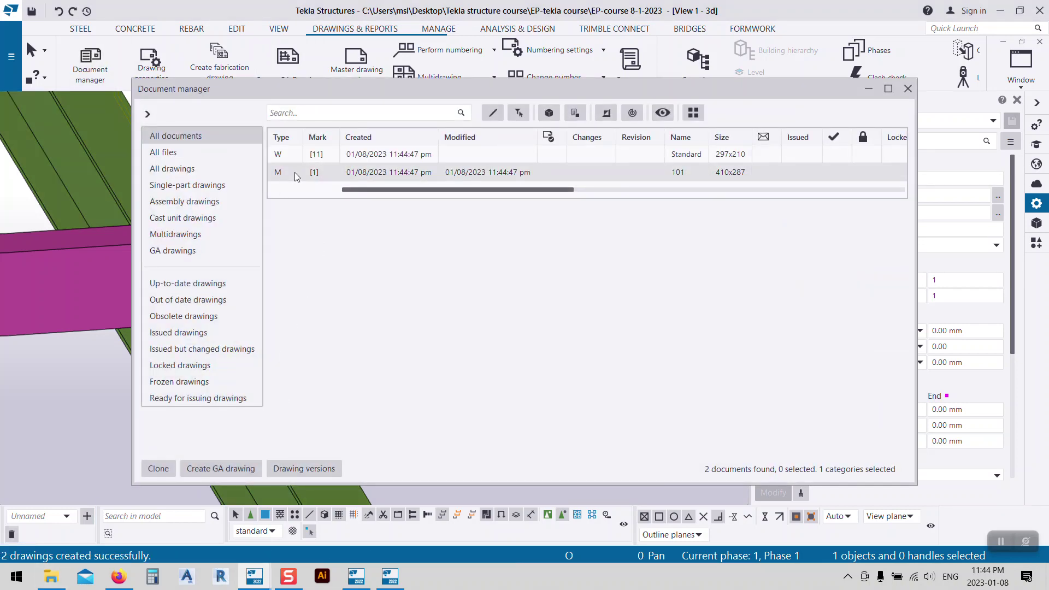
left_click(210, 185)
left_click(294, 156)
double_click(293, 155)
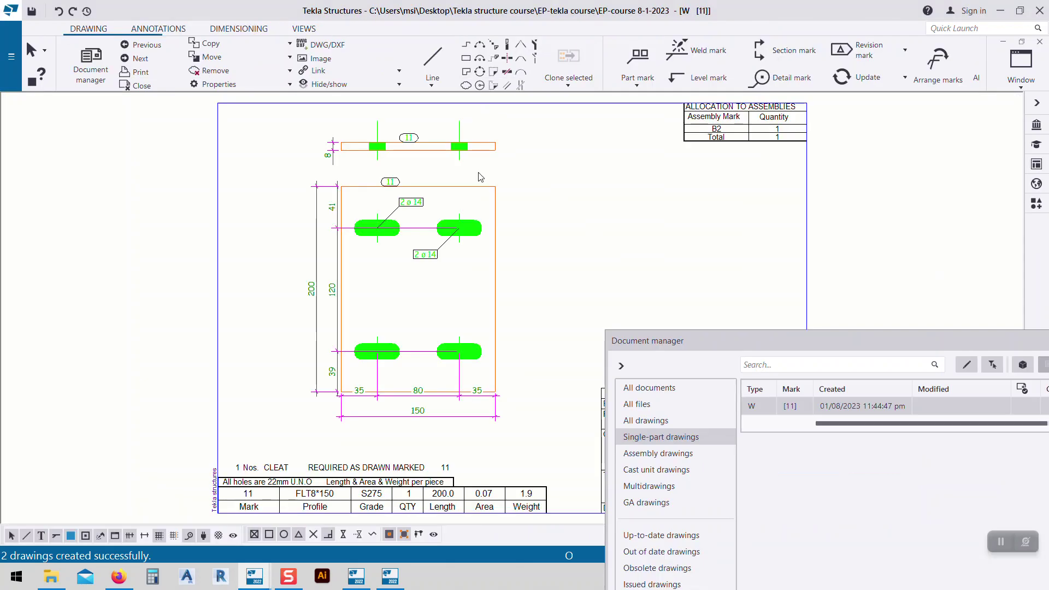
- Examine the slotted holes, hole spacings and edge distances in the cleat drawing, then close the Document manager
mouse_move(451, 267)
middle_mouse_down()
mouse_move(489, 303)
mouse_move(371, 218)
middle_mouse_up()
scroll(405, 254, "up", 3)
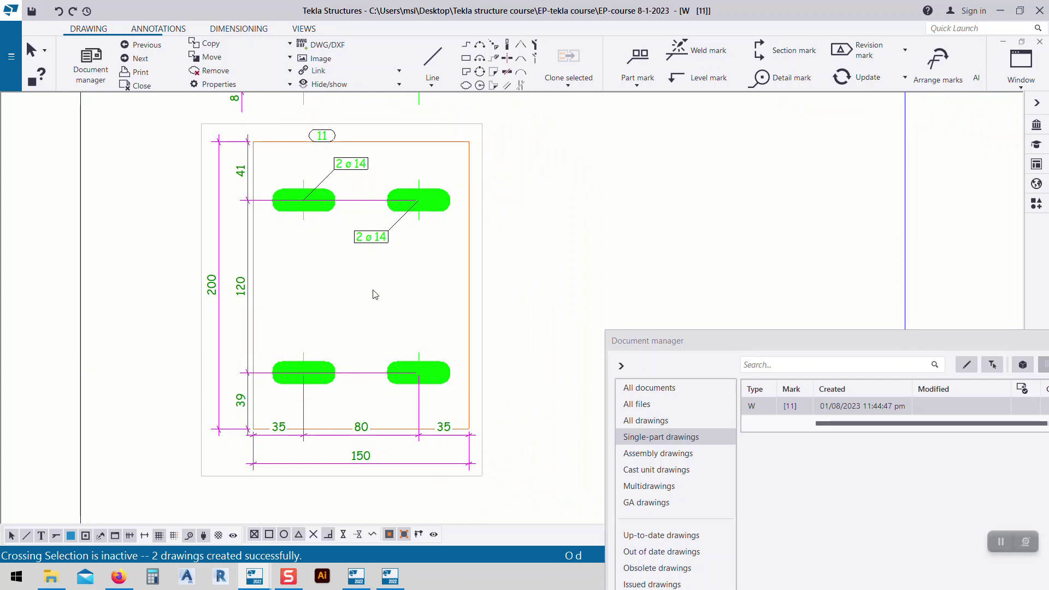
scroll(256, 438, "up", 4)
scroll(266, 446, "down", 5)
middle_click_drag(383, 402, 378, 399)
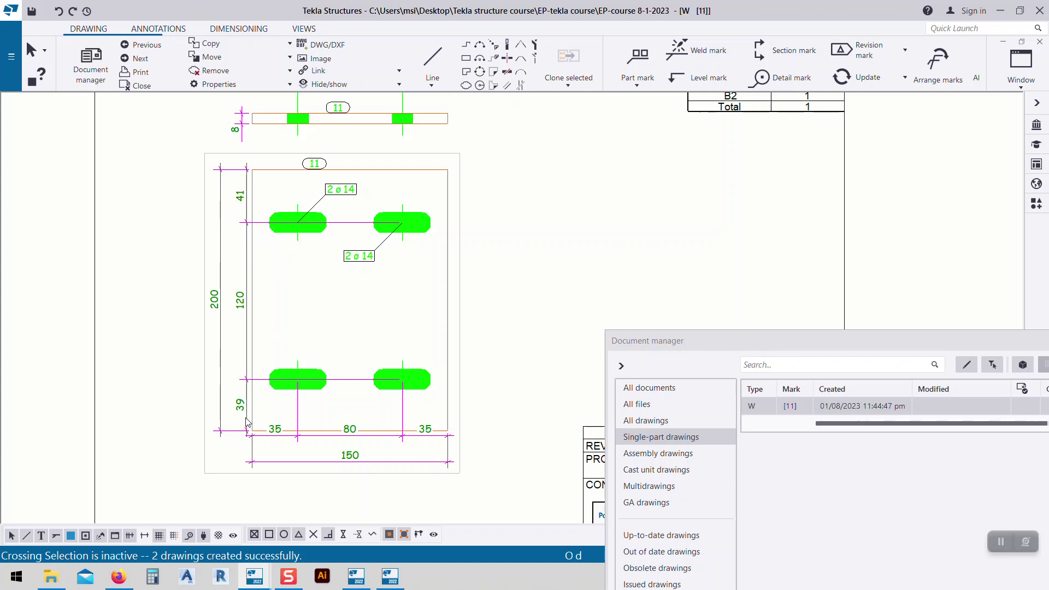
left_click_drag(783, 343, 339, 243)
left_click(940, 239)
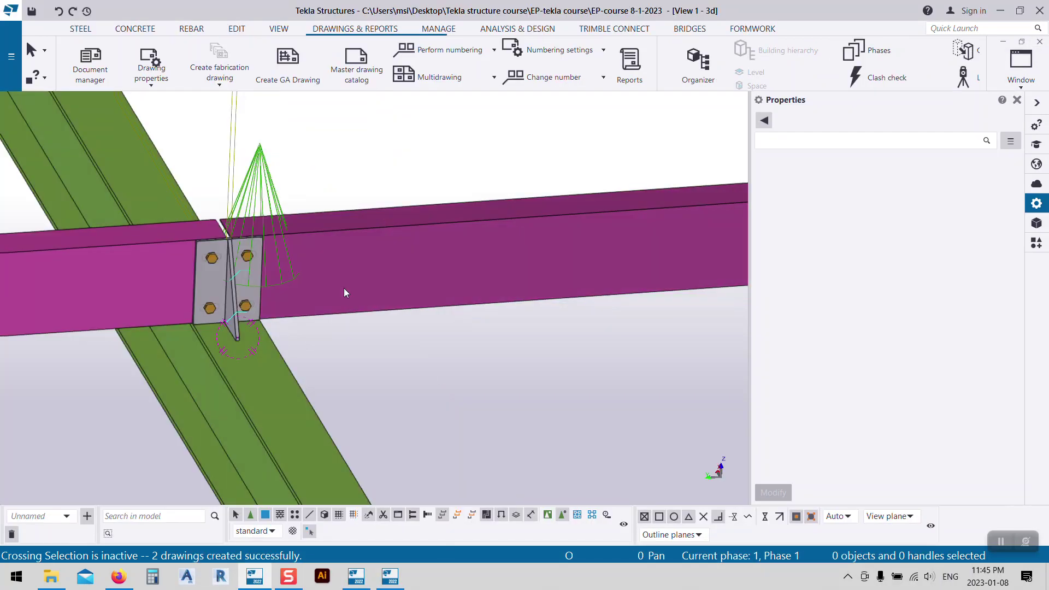
- Set the bolts' lower edge distance to 40 mm in the Cold rolled overlap connection, apply the modification and close its settings
scroll(252, 270, "up", 5)
scroll(259, 288, "up", 1)
middle_click_drag(253, 231, 417, 307)
left_click(361, 305)
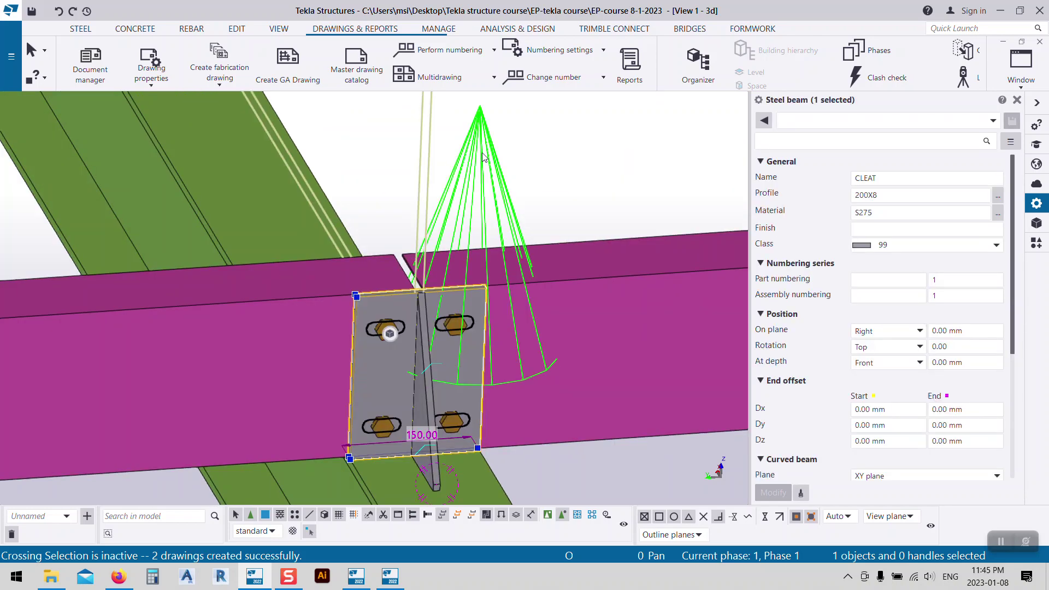
double_click(496, 171)
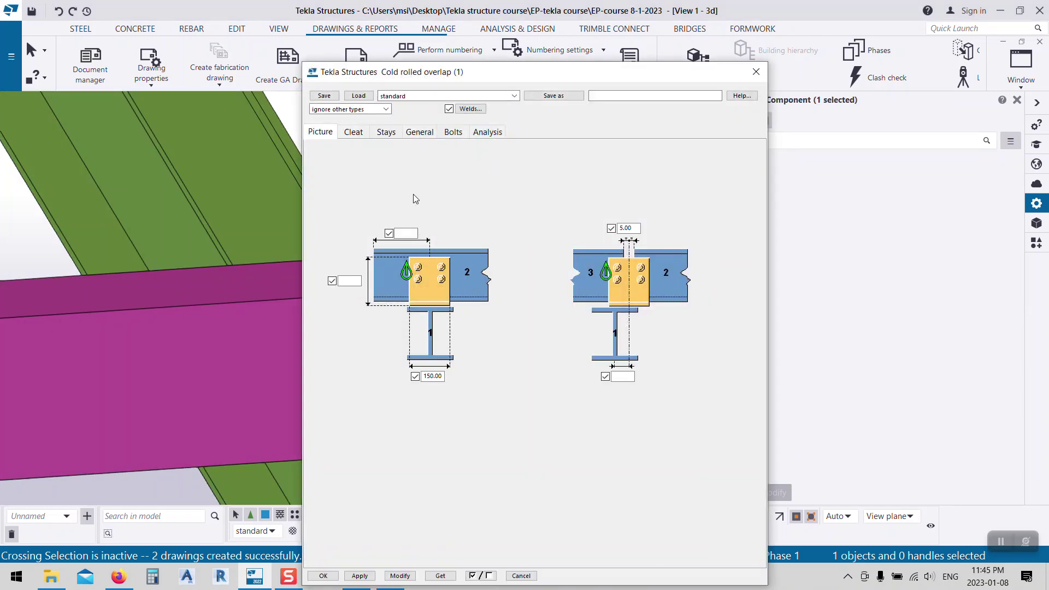
left_click(353, 137)
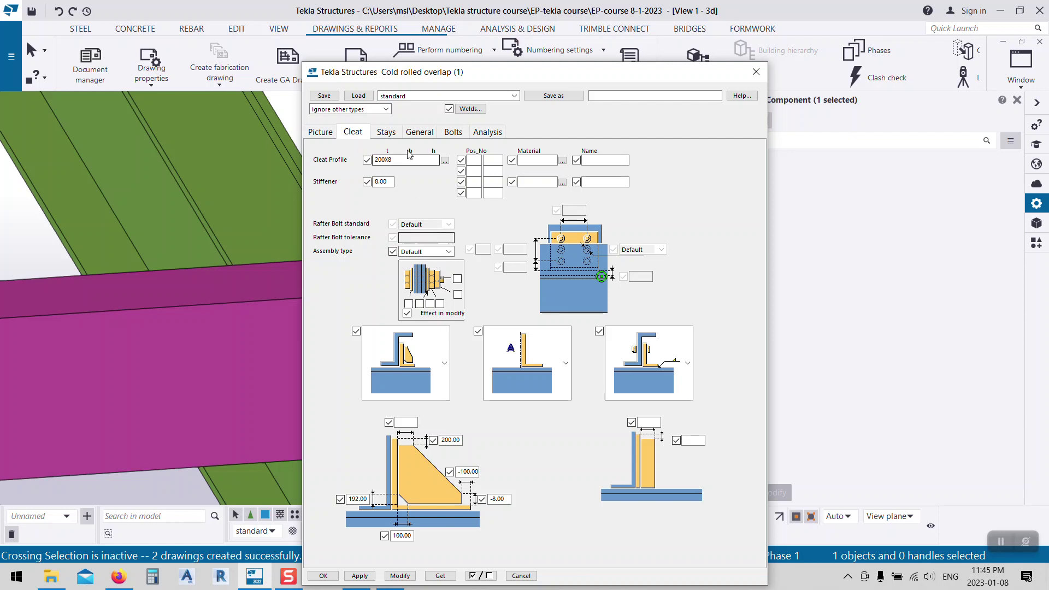
left_click(452, 133)
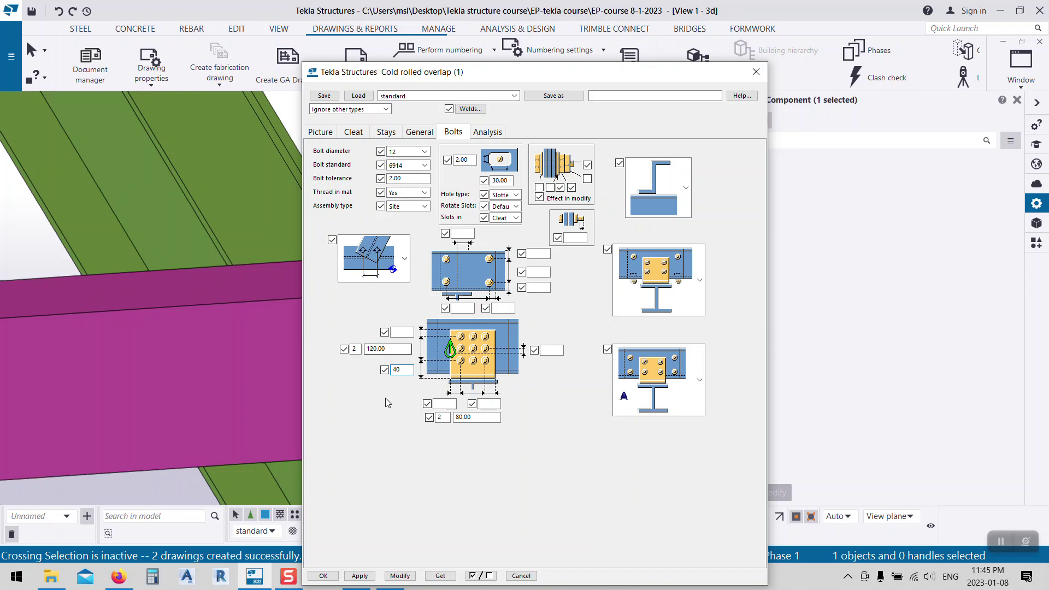
left_click(400, 576)
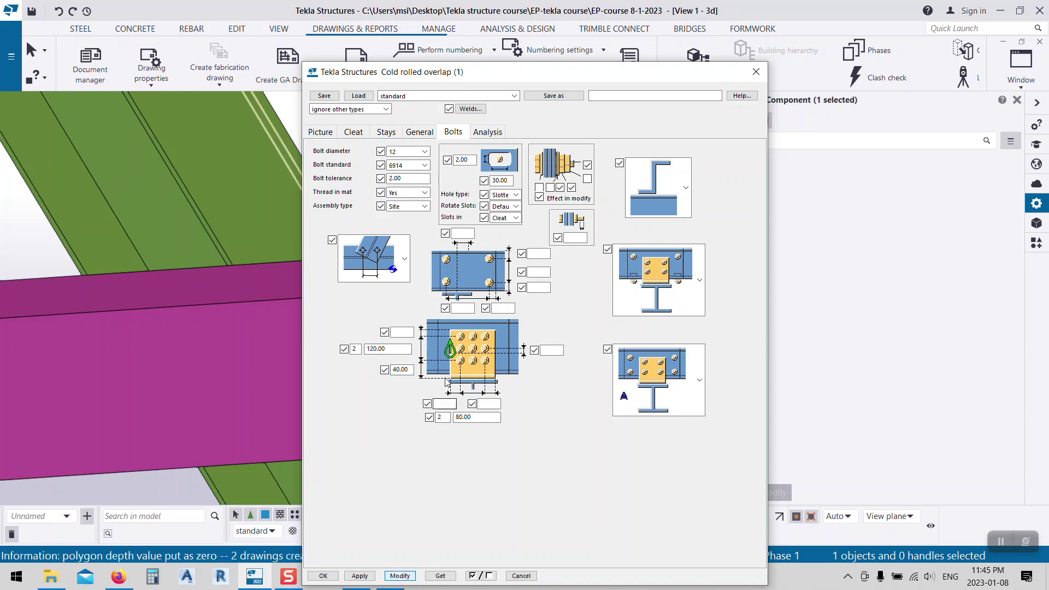
left_click_drag(415, 71, 654, 54)
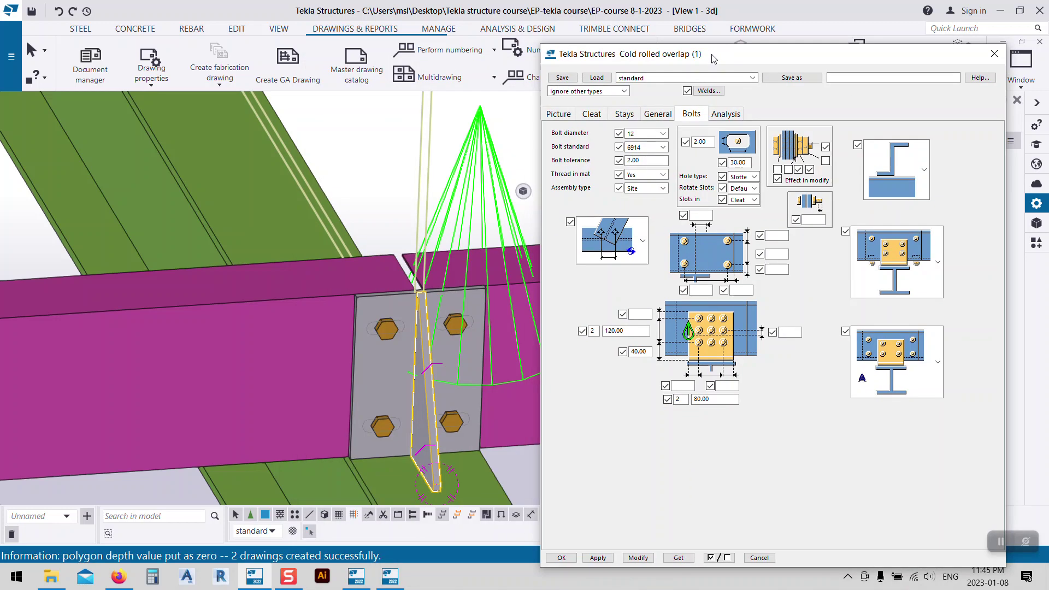
left_click(561, 558)
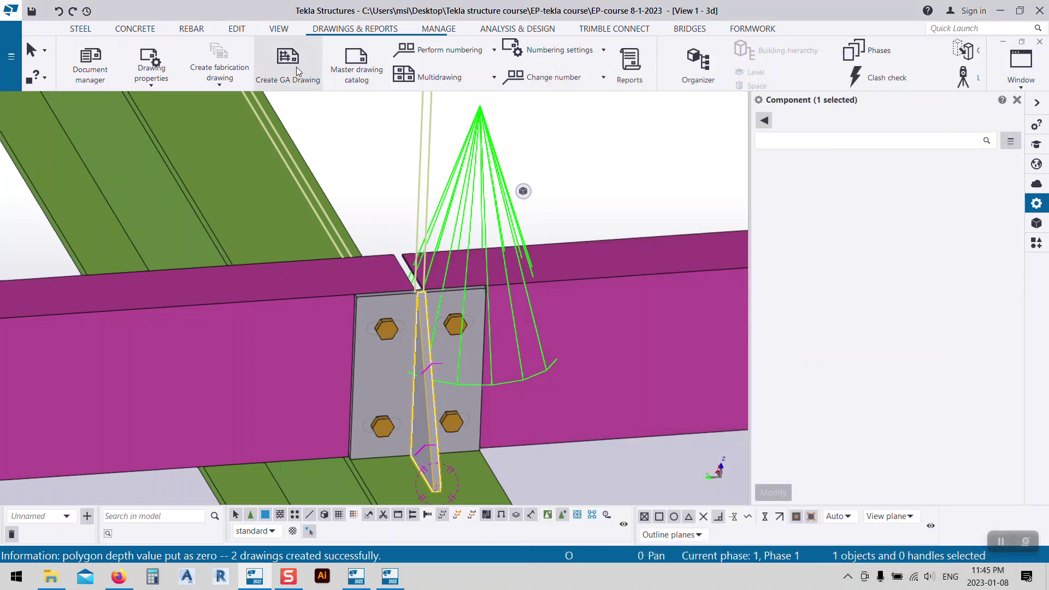
- Reopen the cleat's single-part drawing from the Document manager, performing the required numbering so that the drawing updates
left_click(90, 61)
double_click(343, 304)
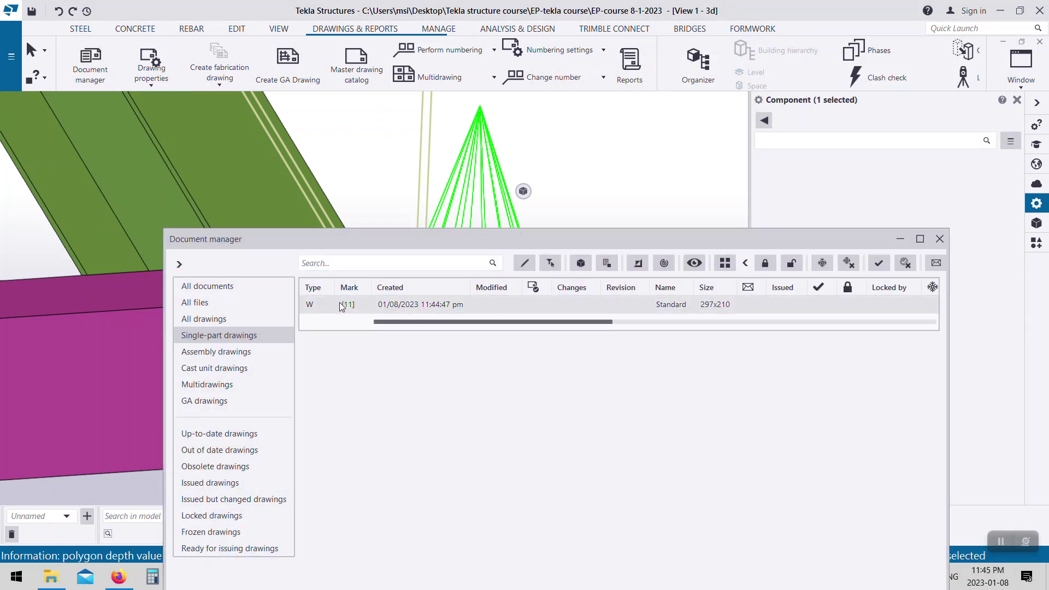
left_click_drag(506, 231, 874, 107)
left_click_drag(363, 302, 583, 104)
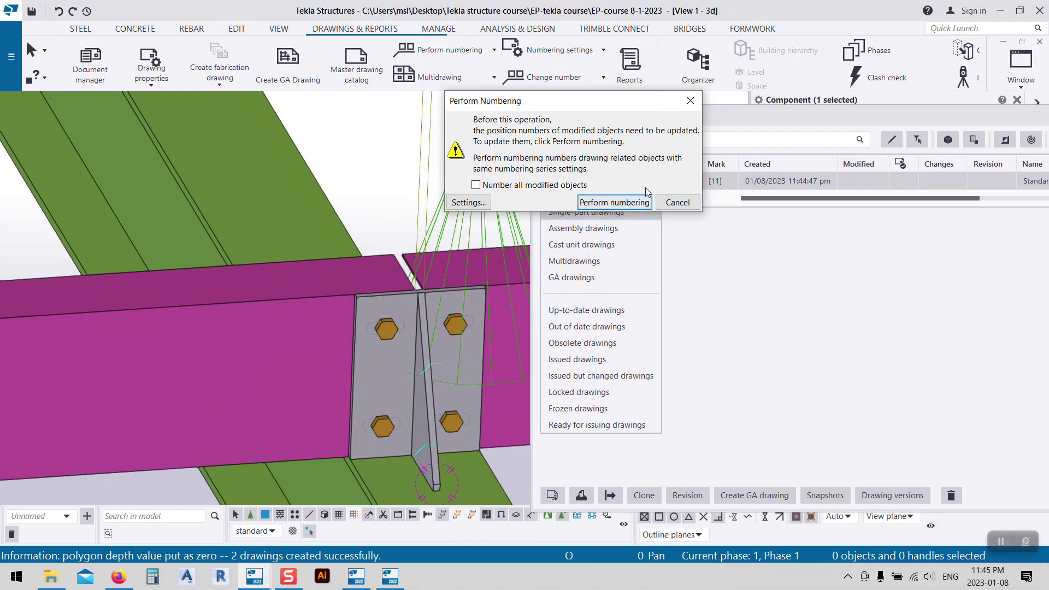
left_click(614, 202)
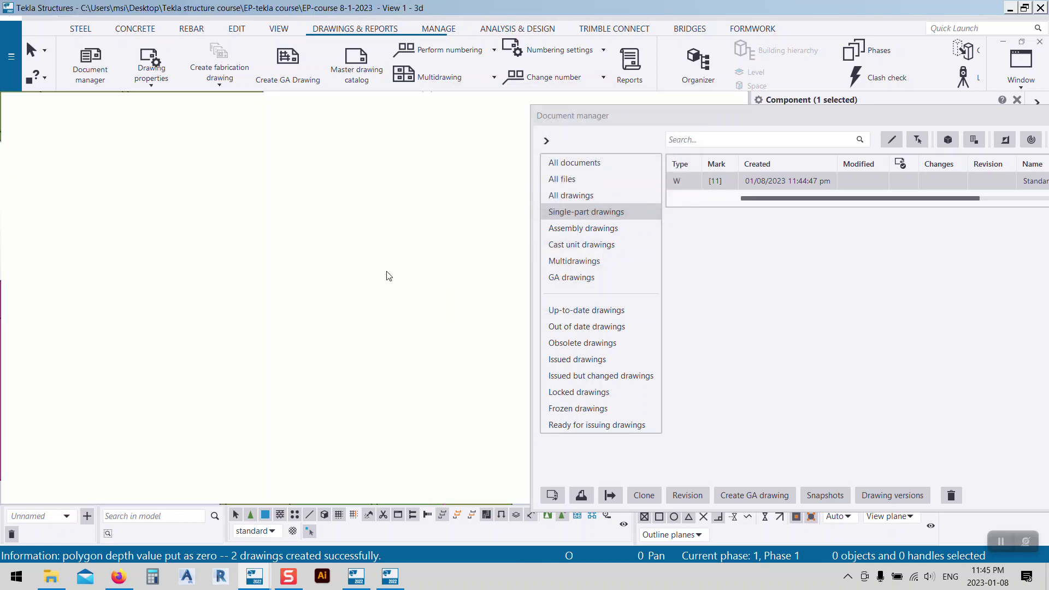
- Examine the clouded edge distances, hole spacings and slotted holes in the updated cleat drawing
scroll(266, 341, "up", 5)
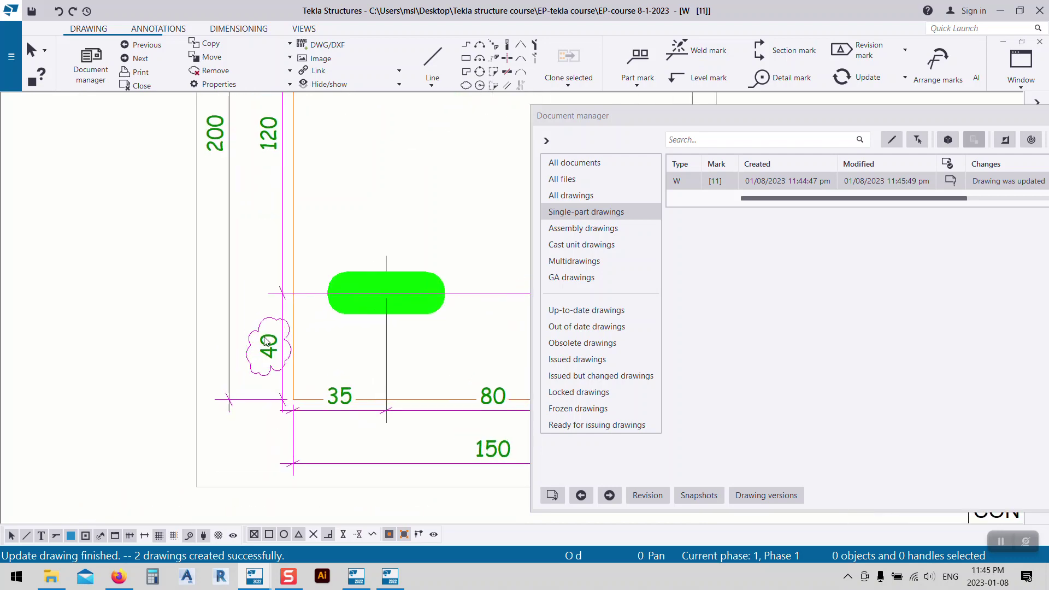
scroll(256, 330, "down", 3)
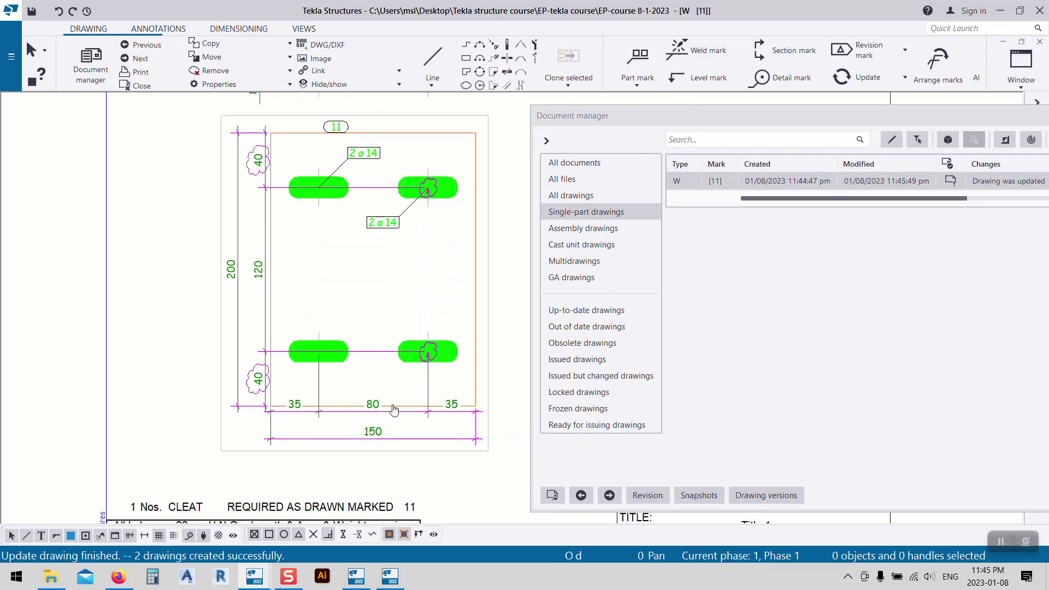
scroll(202, 213, "up", 4)
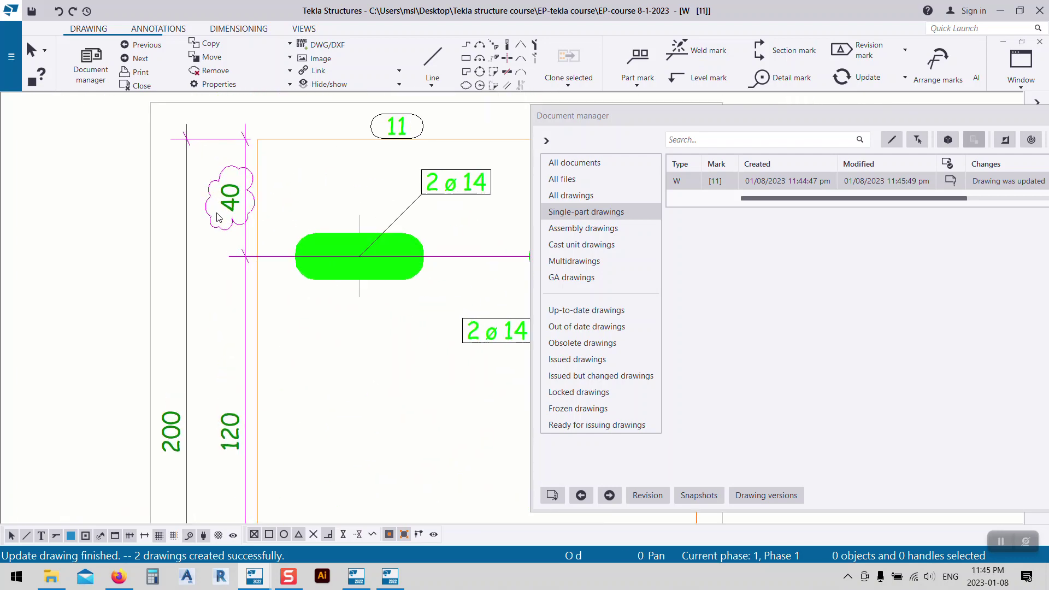
left_click(222, 228)
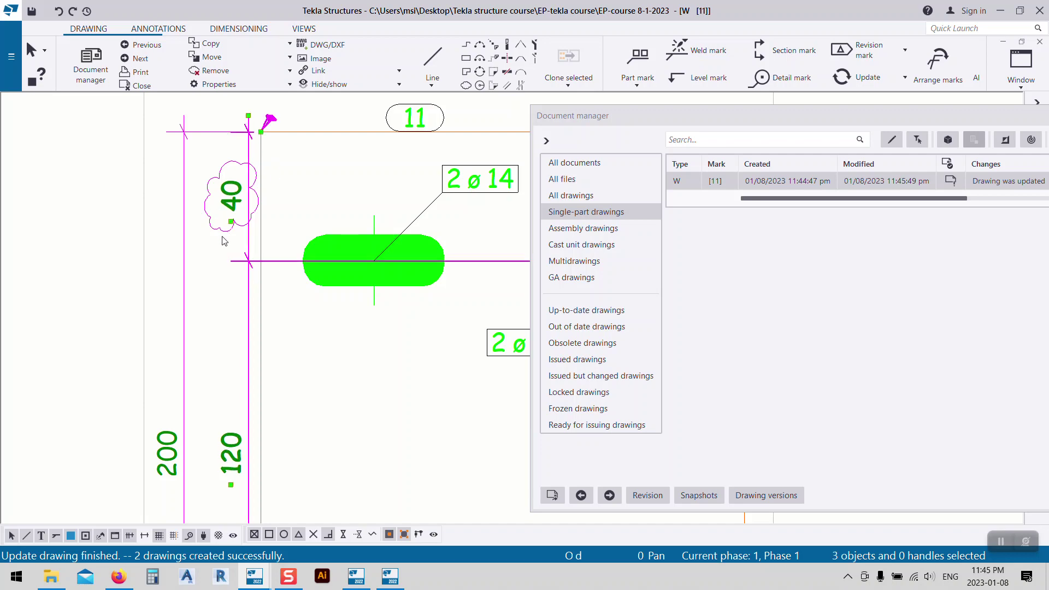
scroll(224, 241, "down", 2)
middle_click_drag(241, 344, 239, 317)
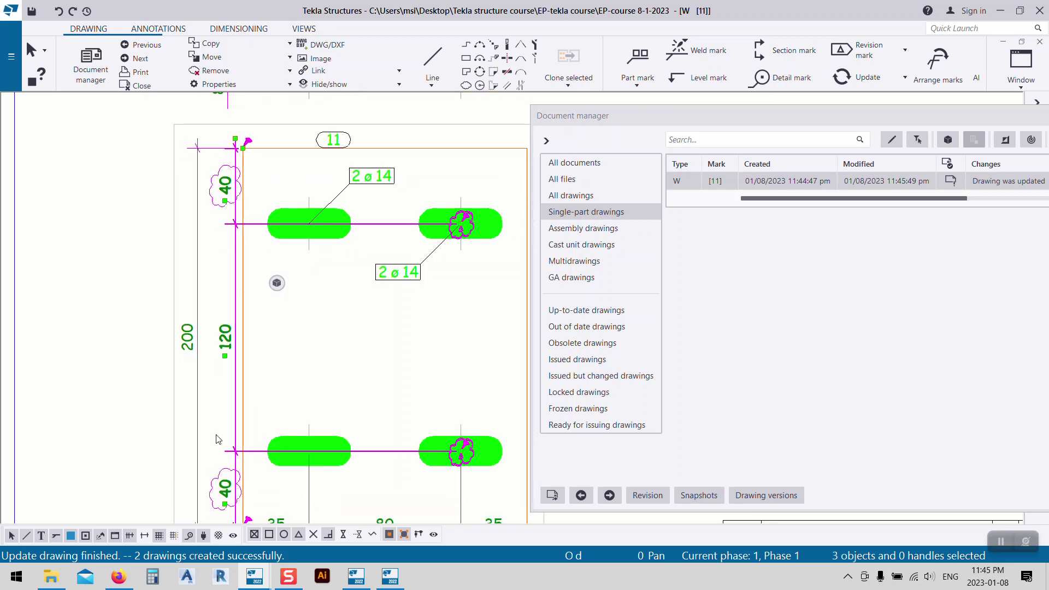
middle_click_drag(246, 462, 211, 340)
left_click(86, 335)
scroll(268, 325, "down", 2)
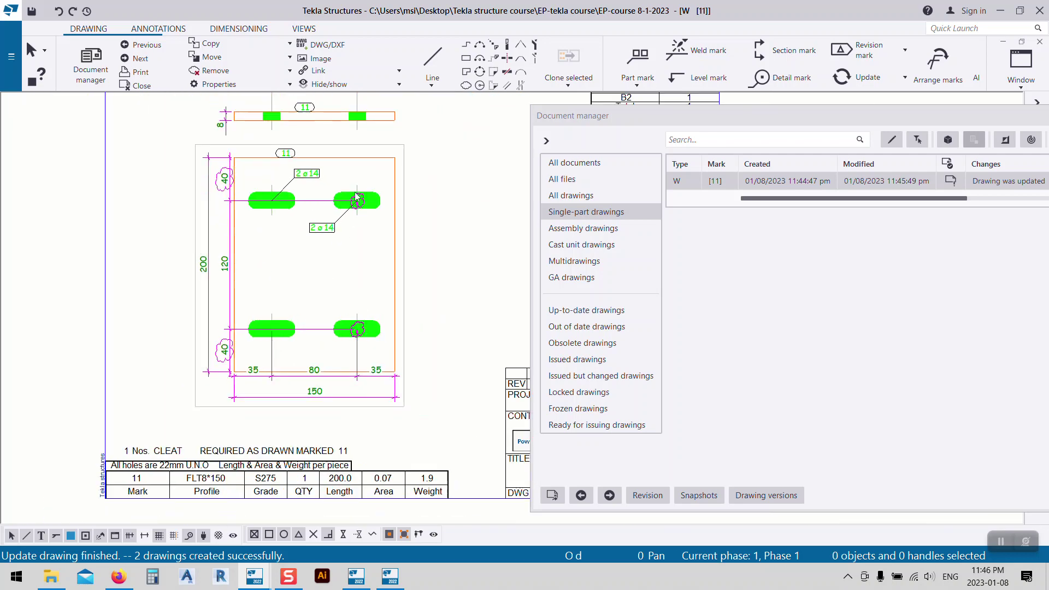
middle_click_drag(272, 211, 274, 269)
scroll(277, 273, "up", 2)
scroll(270, 247, "down", 1)
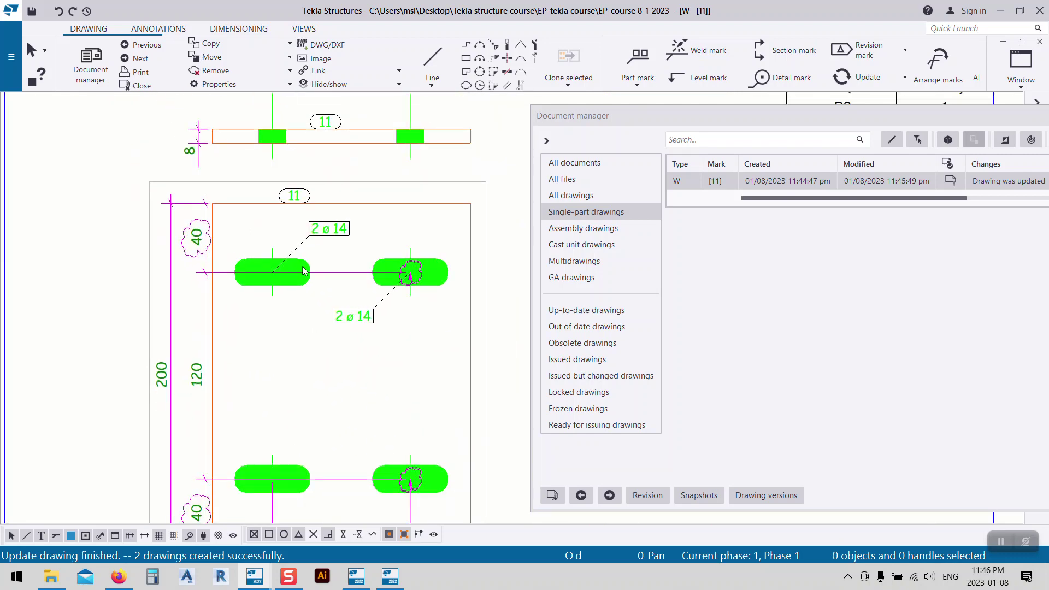
- Add a horizontal dimension between the centres of the two upper slotted holes, placed above the slots
scroll(311, 208, "up", 2)
left_click(239, 28)
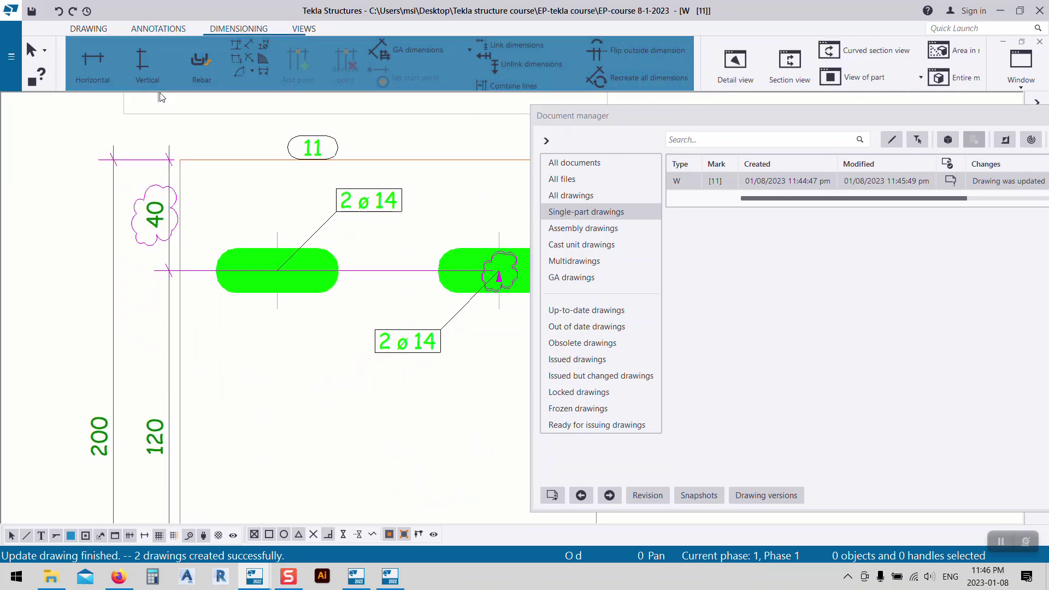
left_click(89, 60)
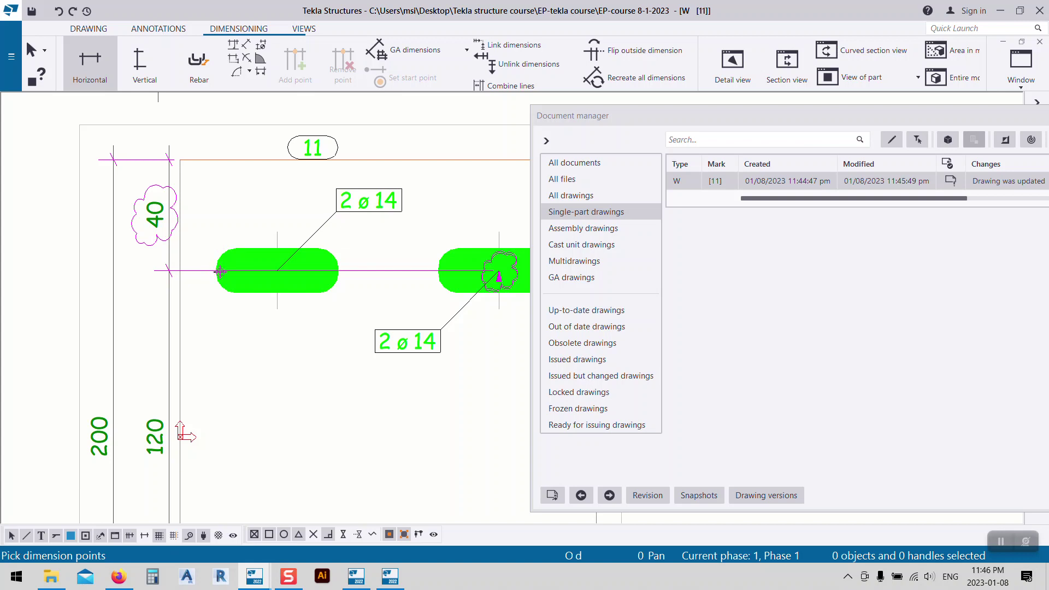
scroll(220, 272, "up", 3)
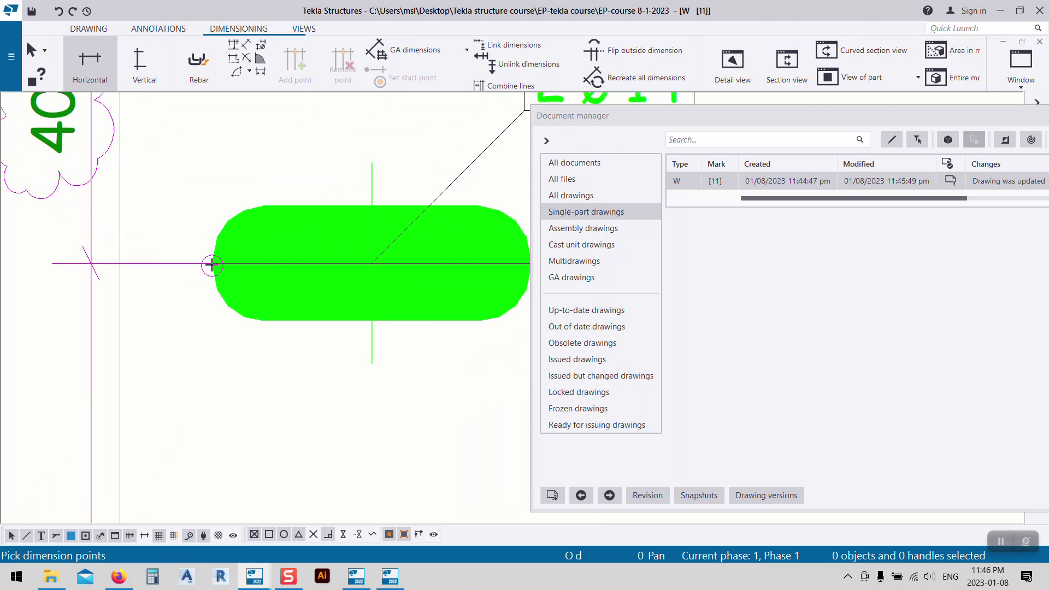
scroll(213, 277, "down", 5)
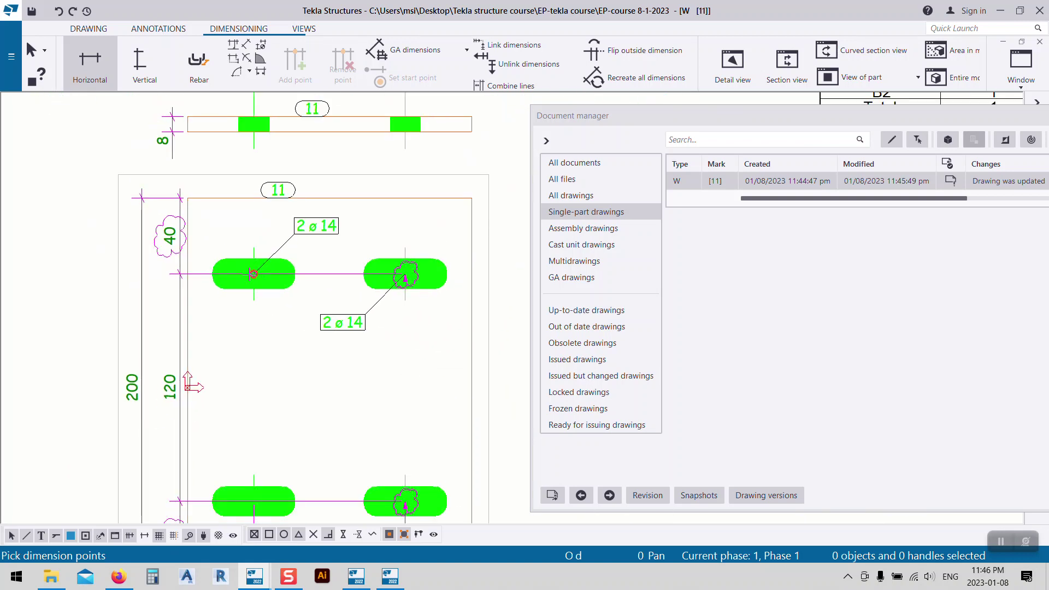
left_click(254, 274)
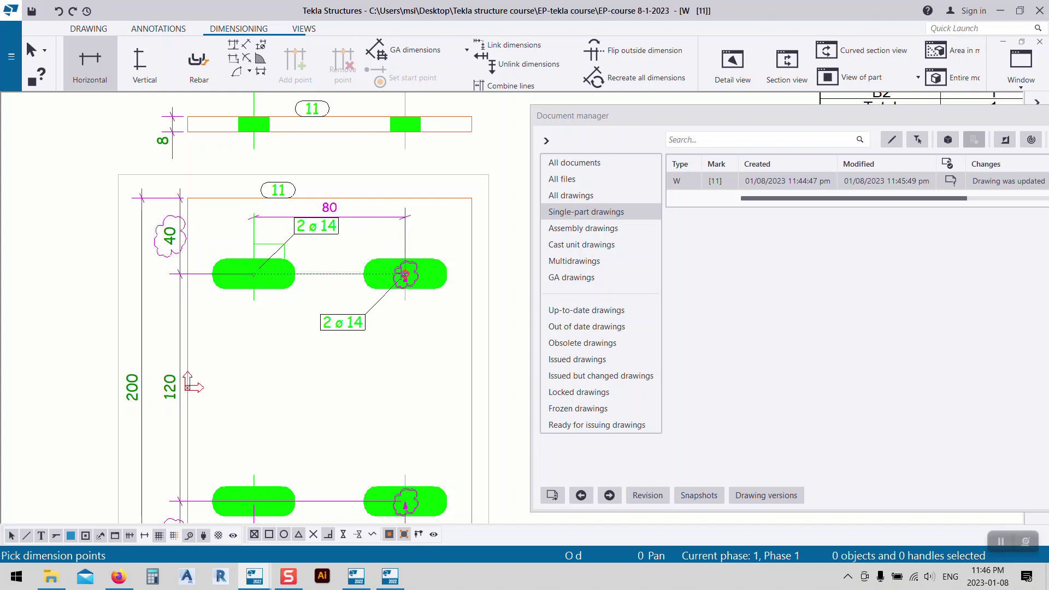
left_click(405, 273)
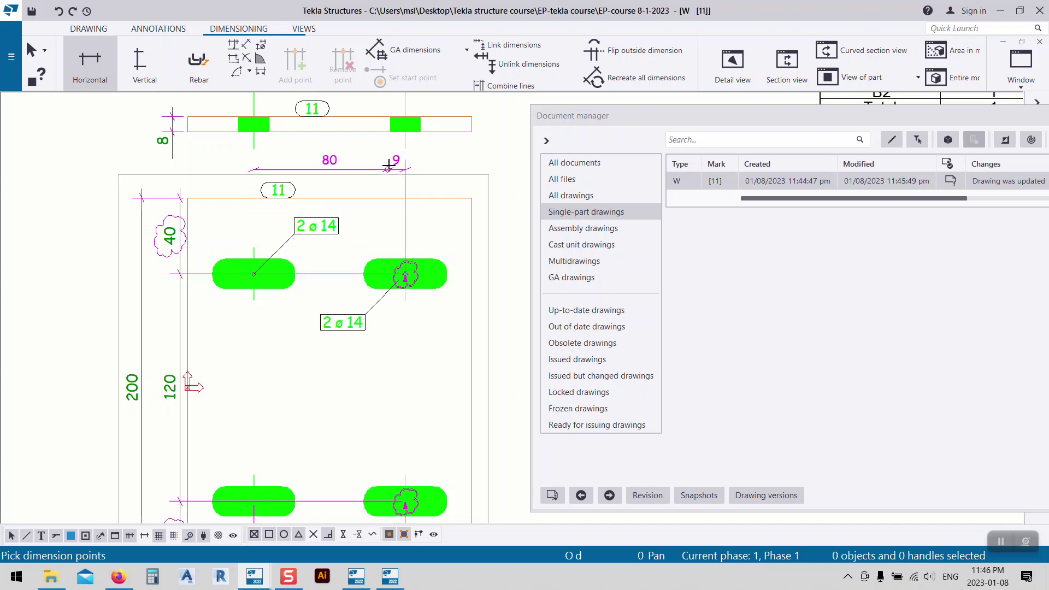
scroll(391, 162, "down", 2)
scroll(352, 388, "up", 1)
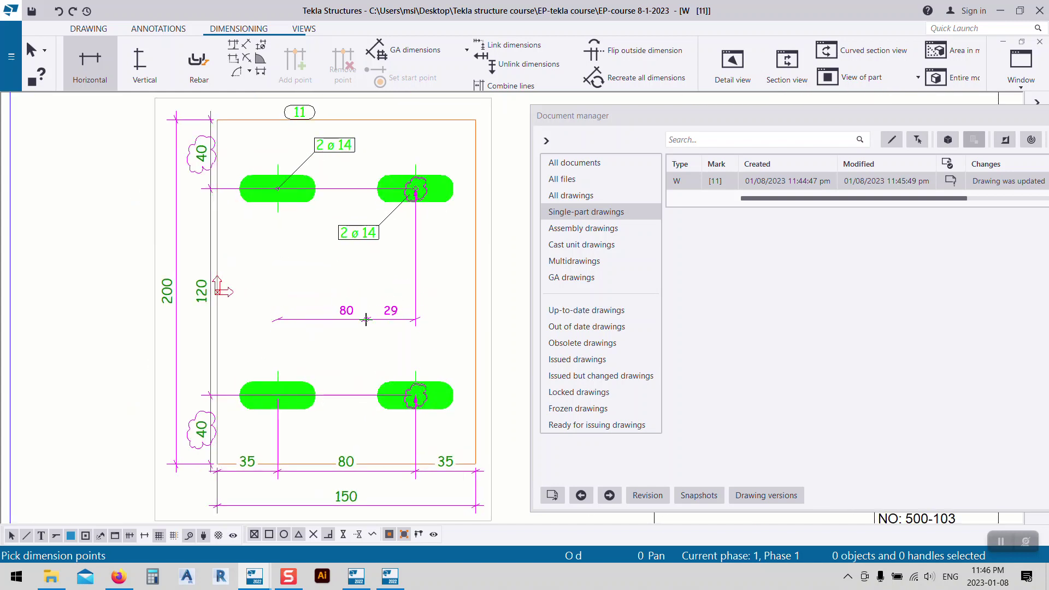
middle_click(413, 196)
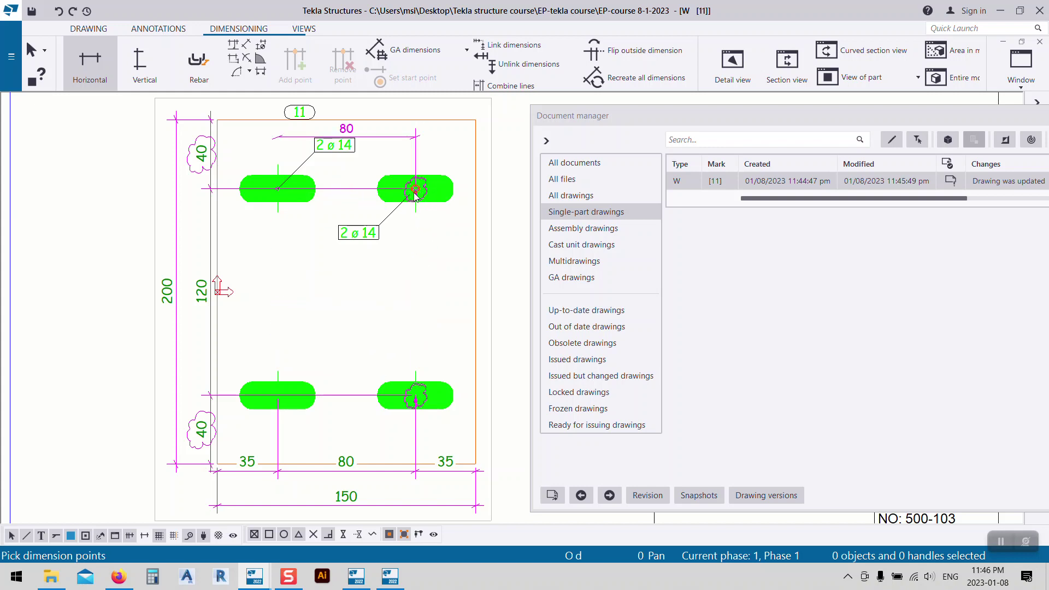
- Add a horizontal dimension across the full length of the upper-right slotted hole, then end the dimensioning command
middle_click_drag(402, 240, 389, 275)
scroll(389, 275, "up", 1)
left_click(342, 263)
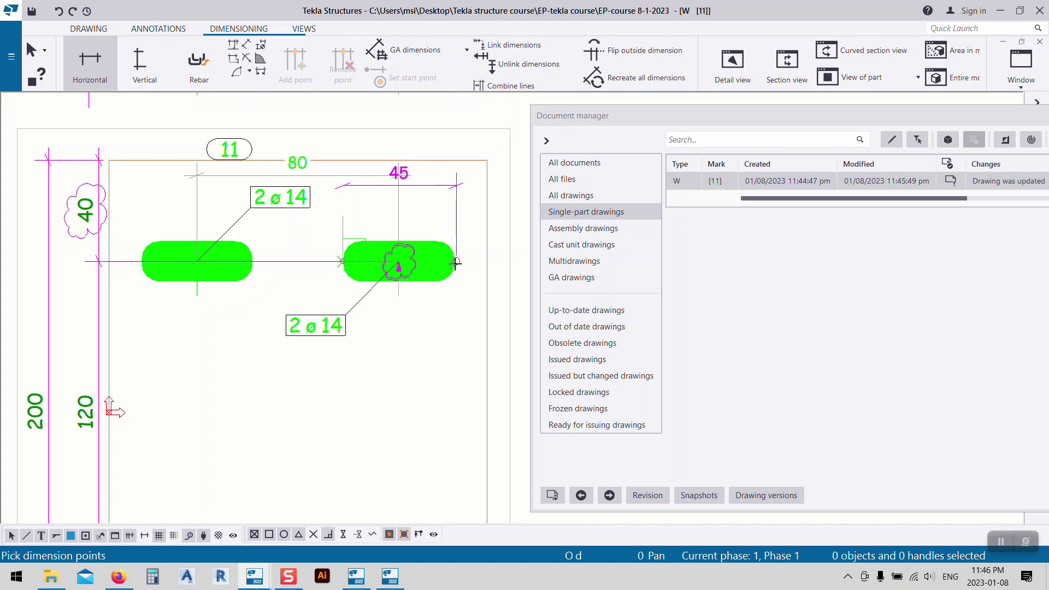
scroll(456, 263, "up", 1)
left_click(453, 260)
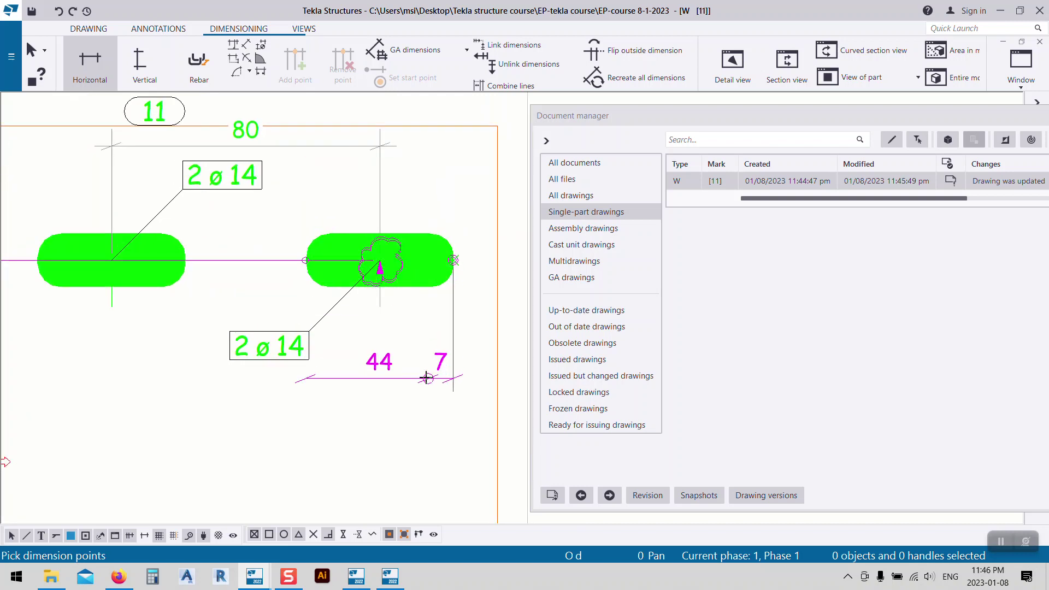
middle_click(459, 261)
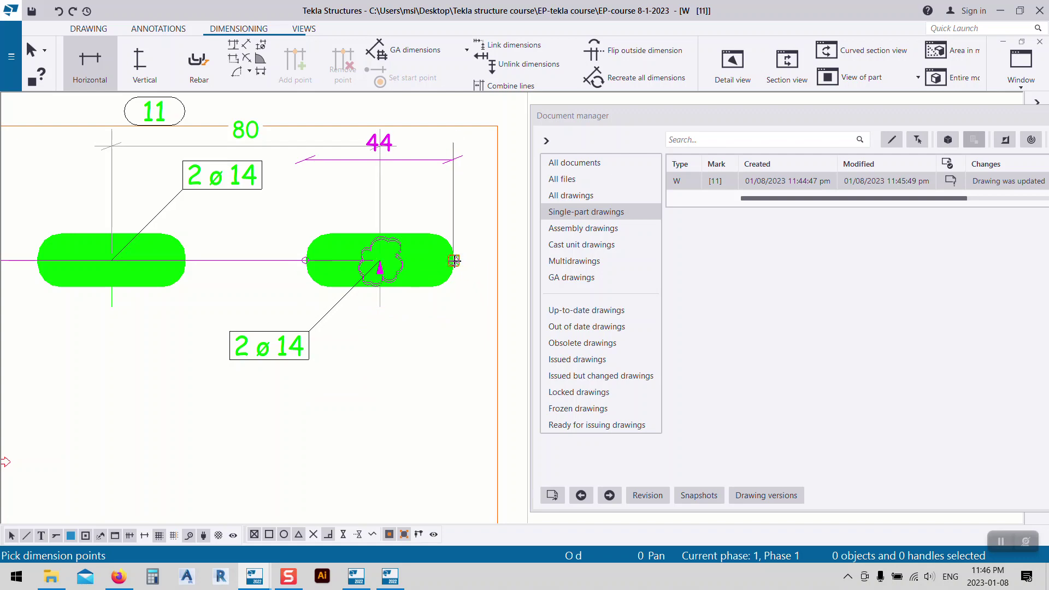
left_click(383, 227)
right_click(398, 182)
left_click(415, 186)
scroll(398, 189, "down", 1)
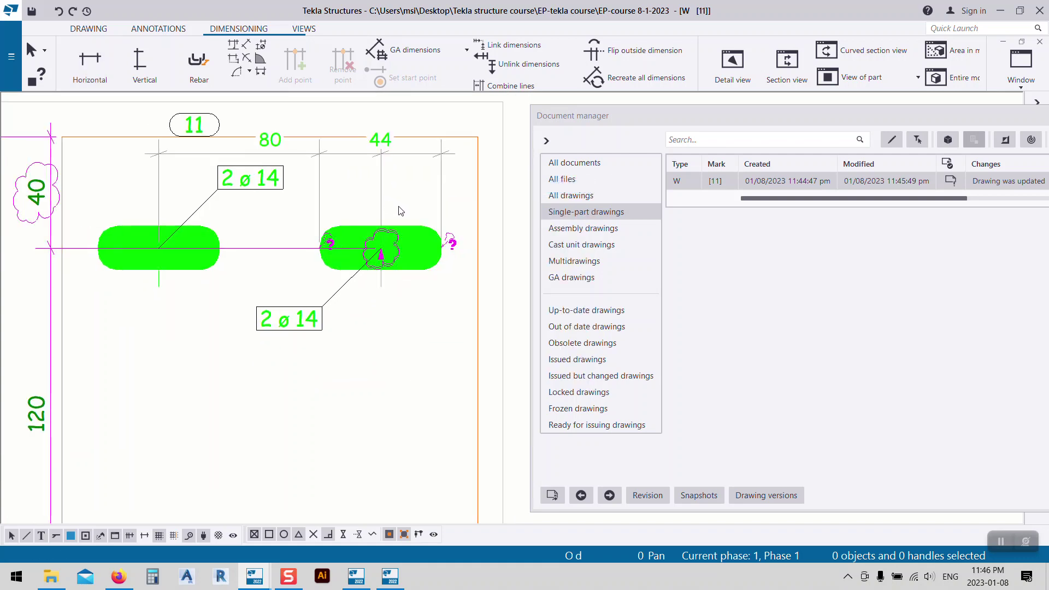
- Close the Document manager and examine the slot-length dimension's points at both ends of the upper-right slotted hole
left_click_drag(757, 118, 216, 367)
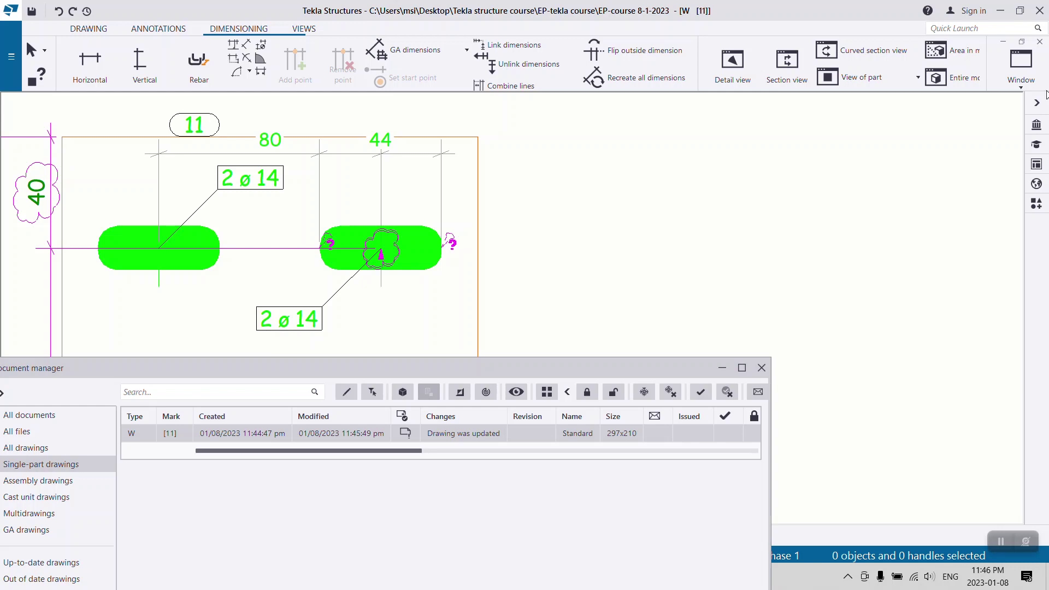
left_click(762, 368)
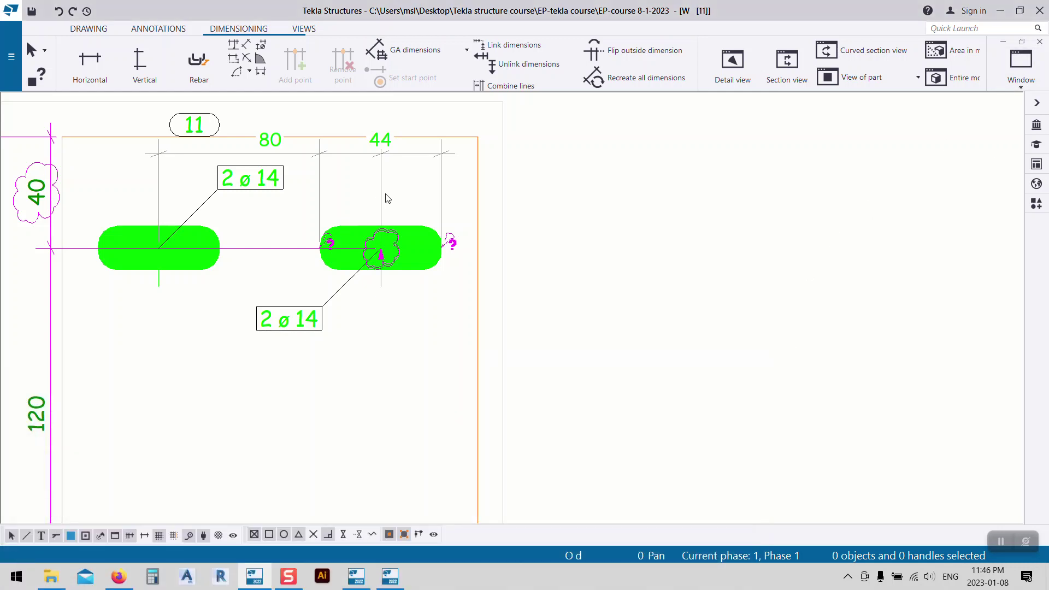
scroll(359, 270, "up", 6)
left_click(325, 249)
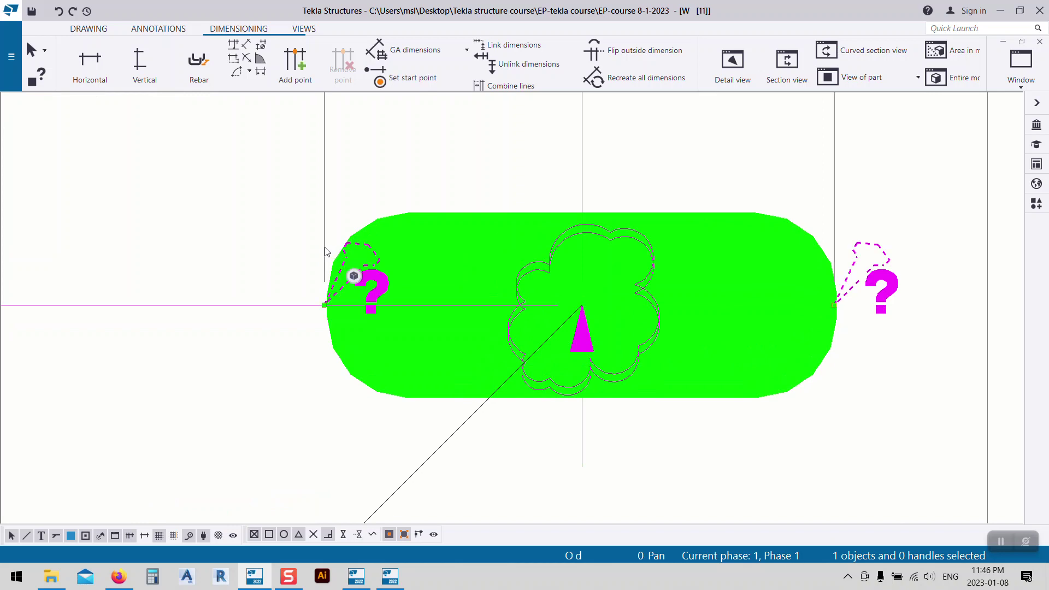
scroll(322, 306, "up", 2)
scroll(330, 293, "up", 2)
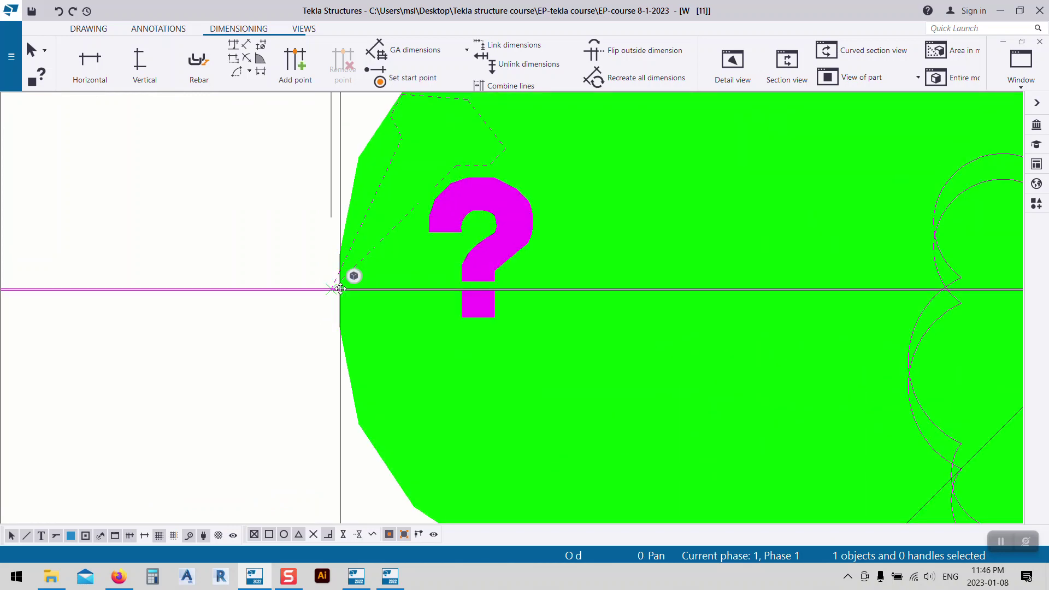
left_click(305, 268)
scroll(311, 290, "down", 6)
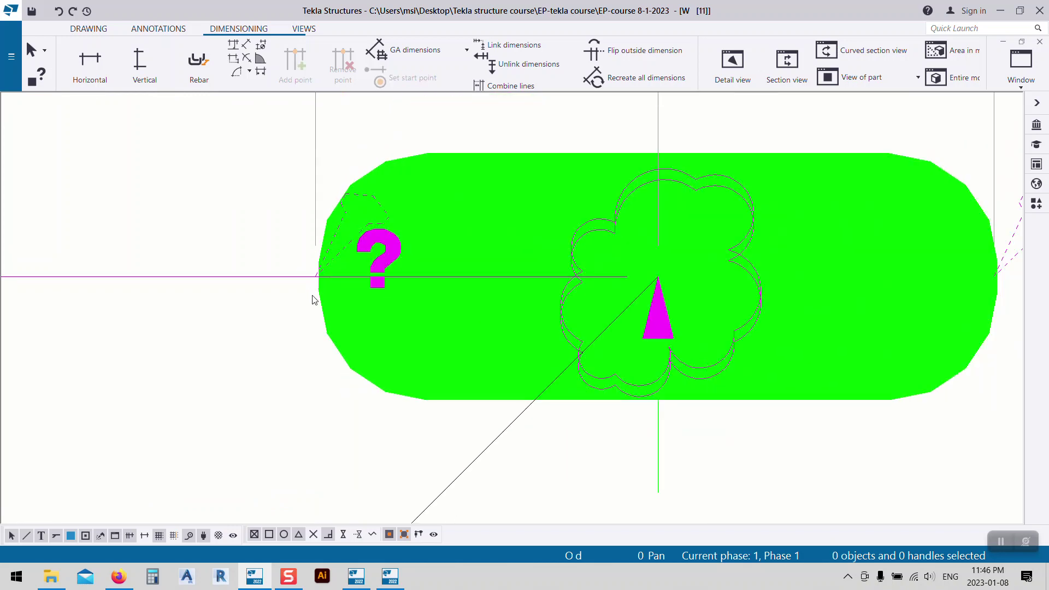
scroll(504, 321, "up", 5)
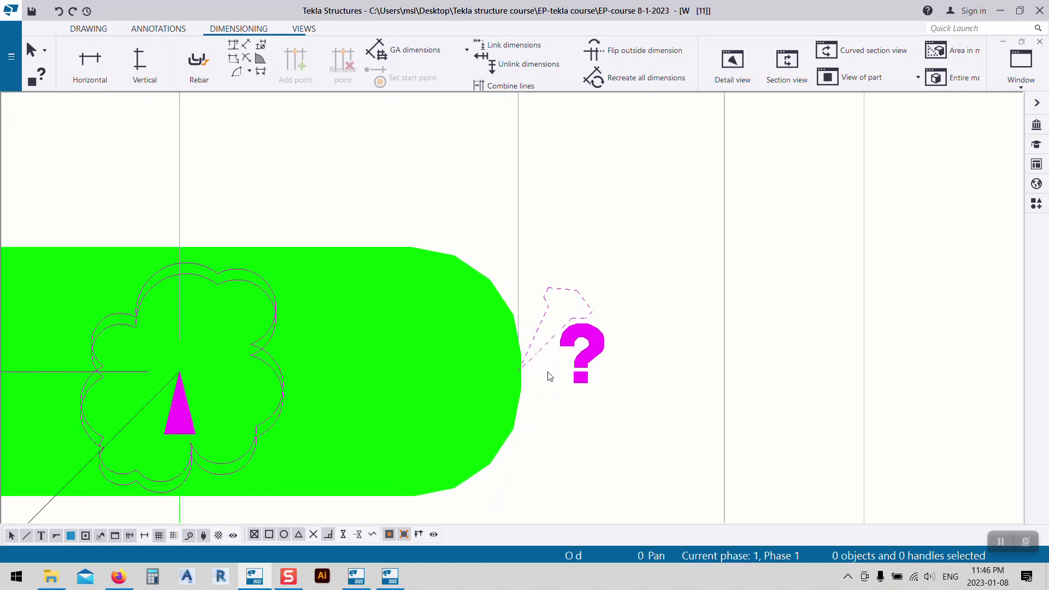
- Check the slot-length dimension's point at the slot's right end, then close the cleat drawing and keep its changes
left_click(511, 362)
scroll(507, 366, "up", 2)
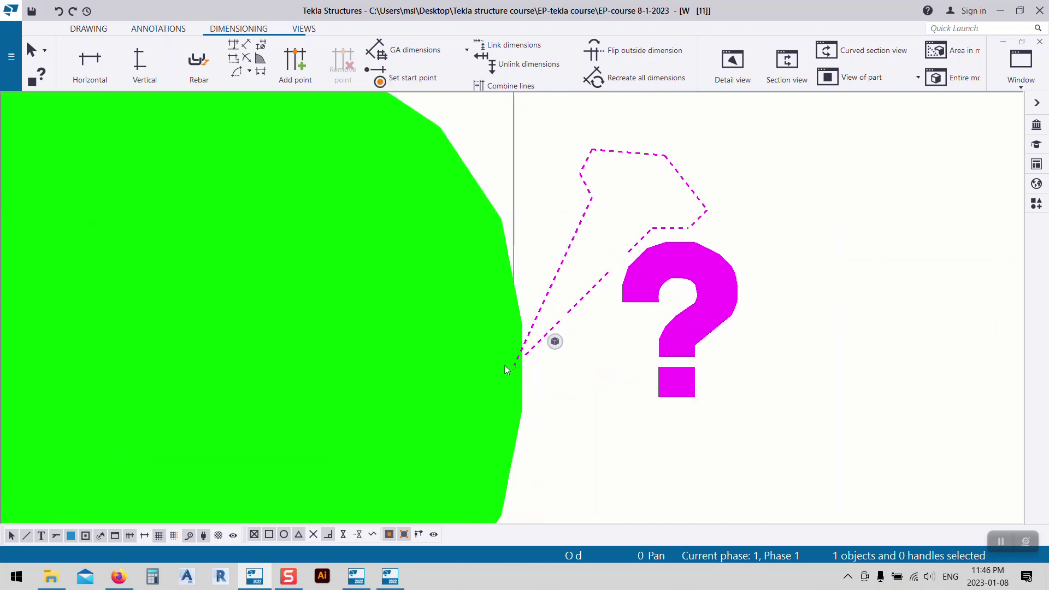
scroll(502, 372, "down", 4)
key("Escape")
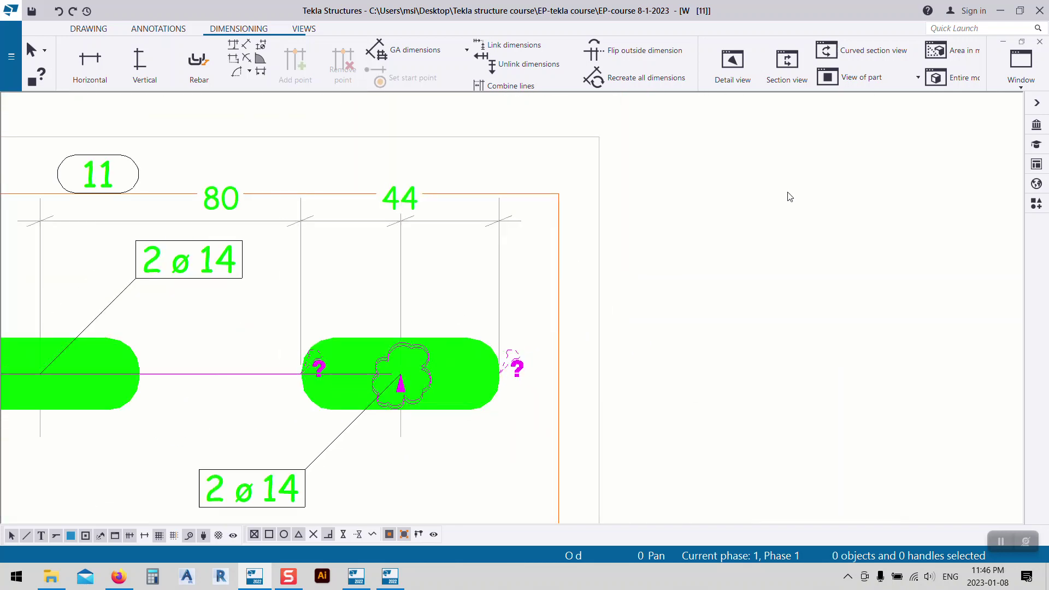
scroll(621, 231, "down", 5)
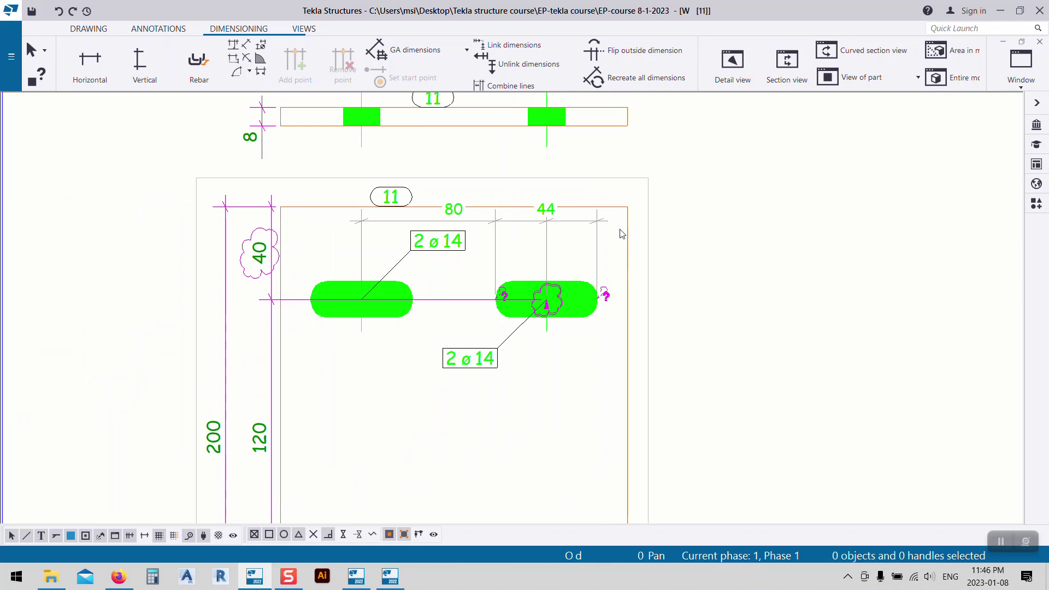
left_click(1040, 43)
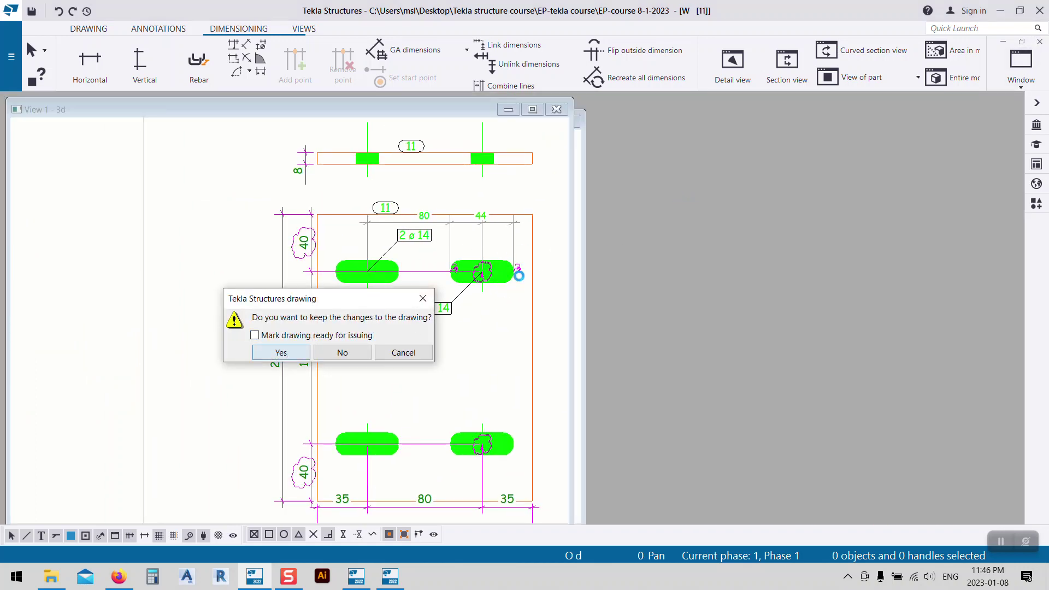
key("Return")
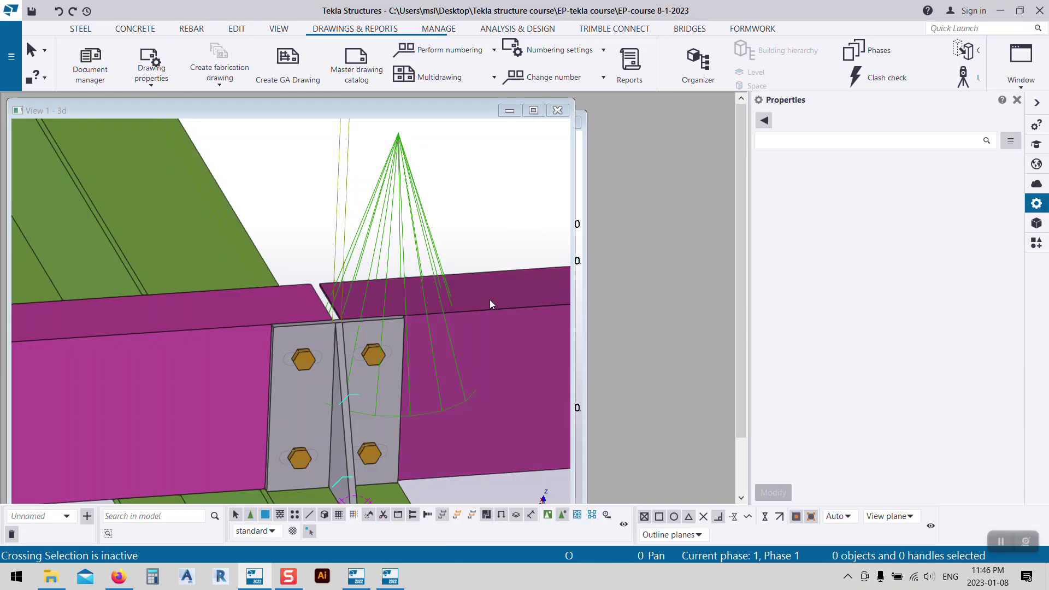
- Set the slotted-hole length allowance to 16 in the Cold rolled overlap connection's bolt settings and apply the modification
double_click(412, 180)
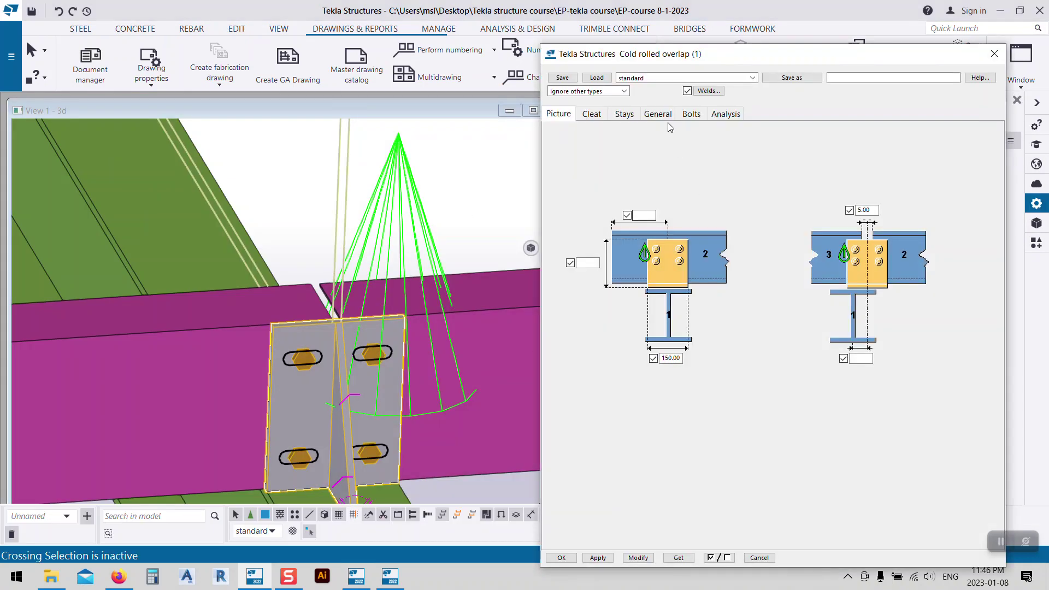
left_click(658, 114)
left_click(691, 114)
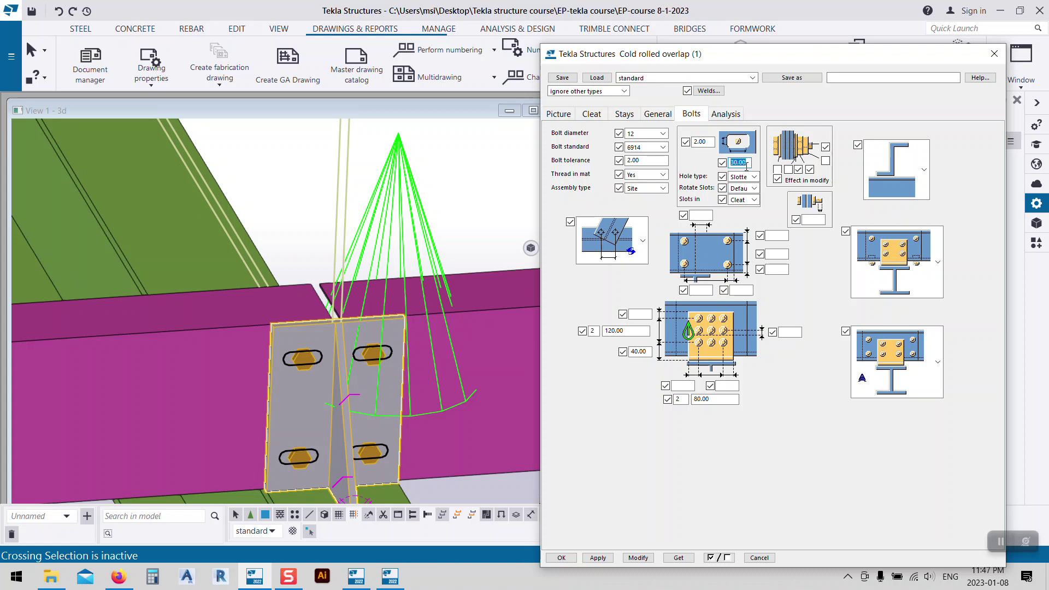
type("16")
left_click(638, 557)
left_click(561, 557)
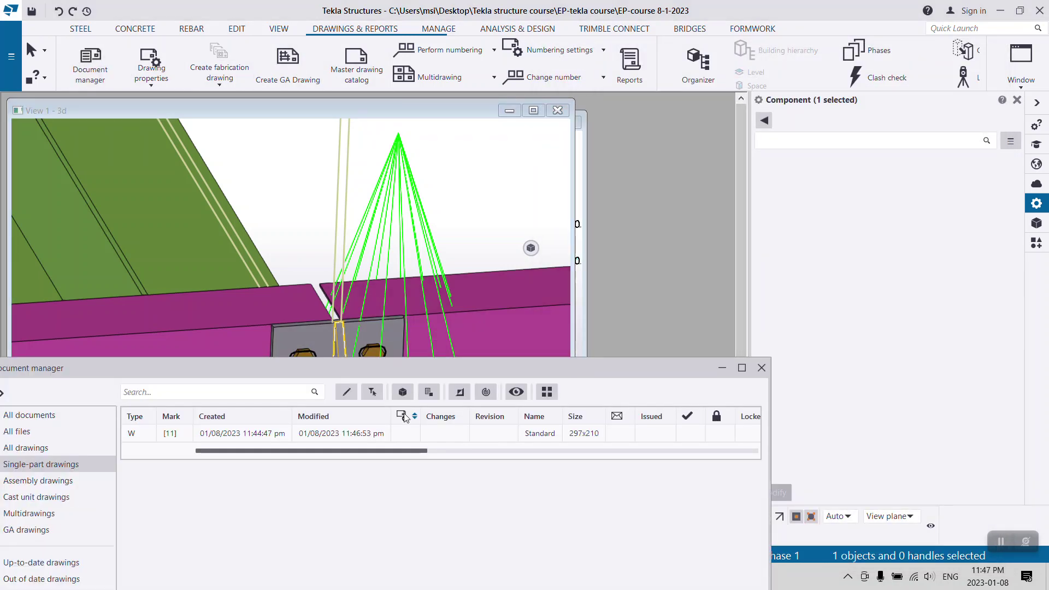
- Reopen the single-part cleat drawing marked [11], performing the numbering it requires
double_click(179, 438)
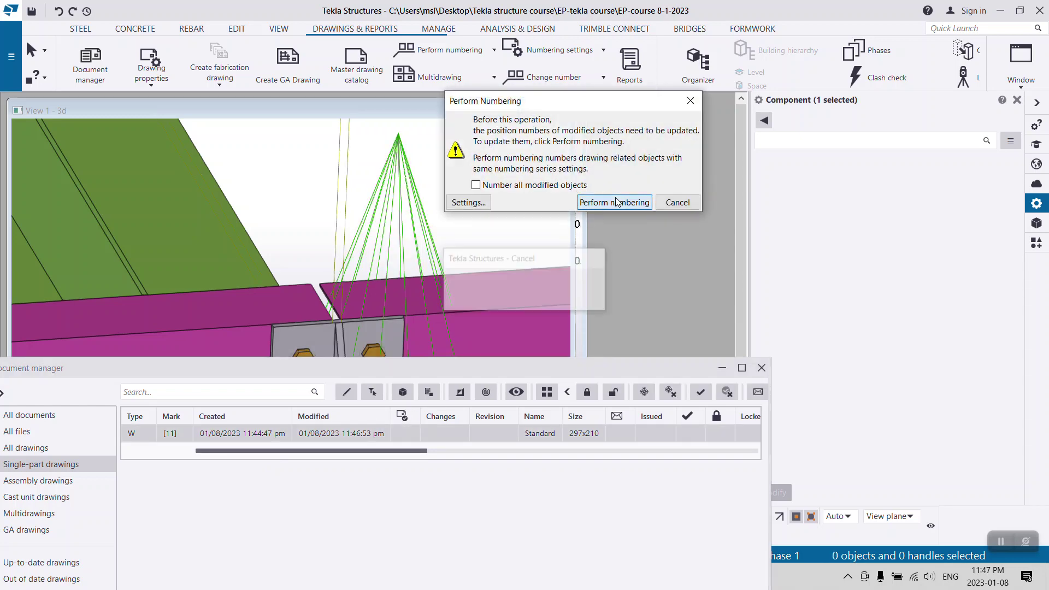
left_click(613, 203)
scroll(185, 219, "up", 5)
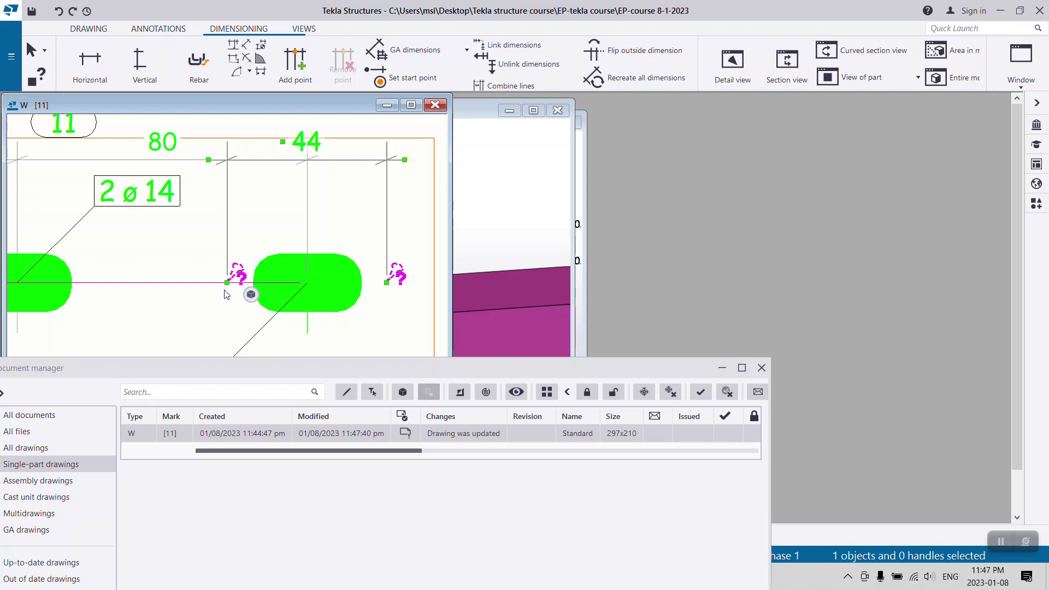
- Delete the outdated slot-length dimension above the upper-right slotted hole
left_click(257, 282)
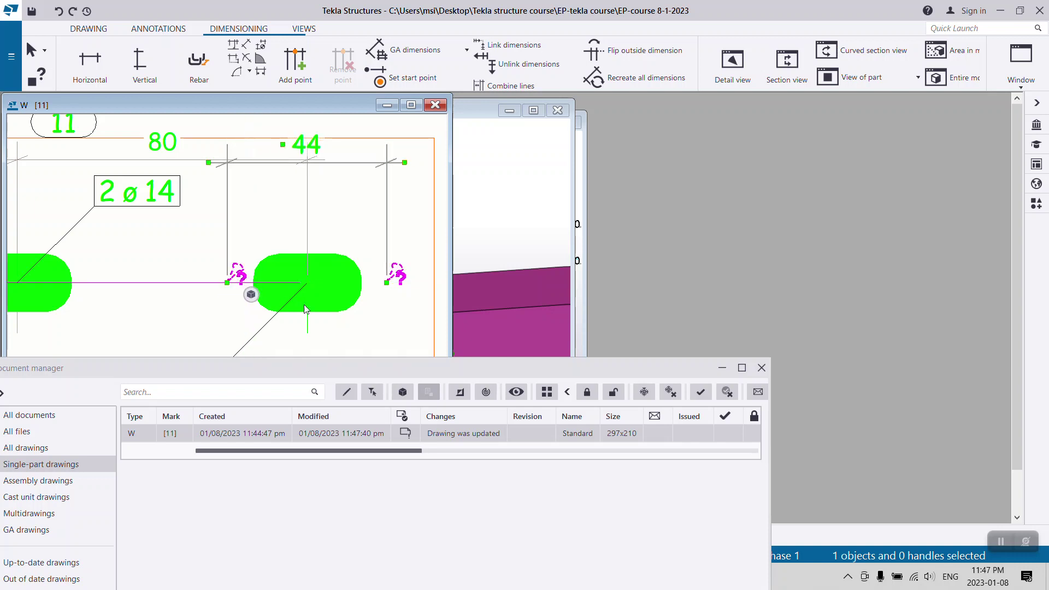
middle_click_drag(373, 236, 337, 237)
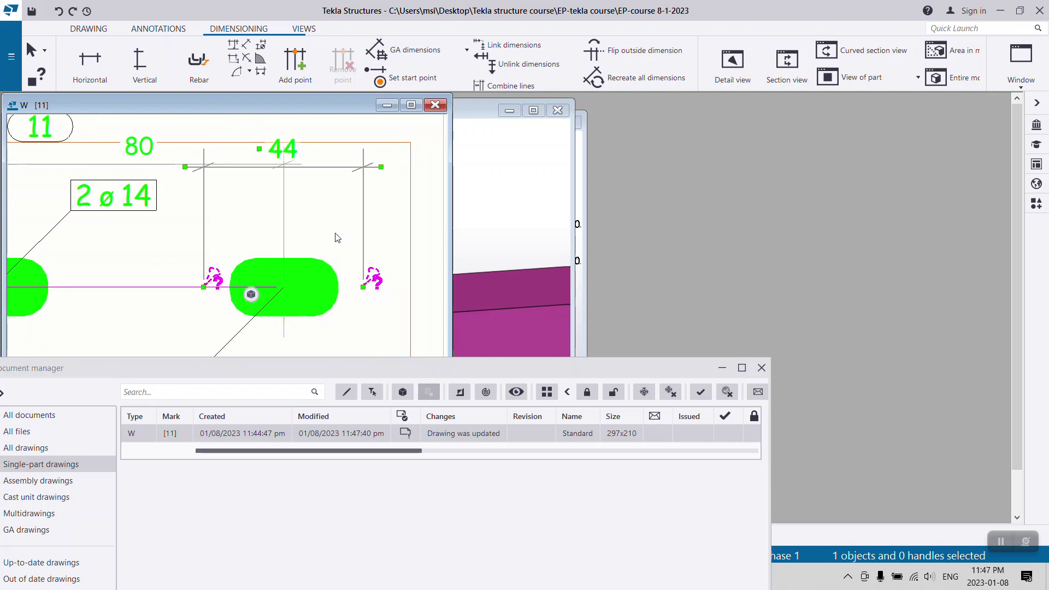
key("Delete")
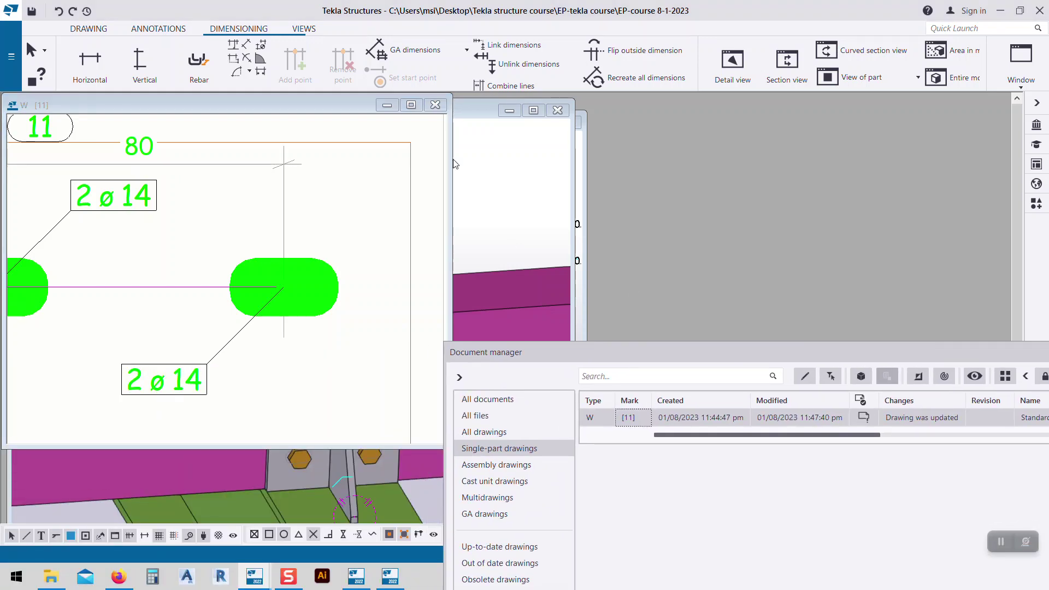
- Maximize the cleat drawing and minimize the Document manager that covers it
left_click(411, 105)
mouse_move(628, 350)
left_mouse_down()
mouse_move(742, 137)
mouse_move(461, 143)
left_mouse_up()
left_click_drag(852, 141, 615, 162)
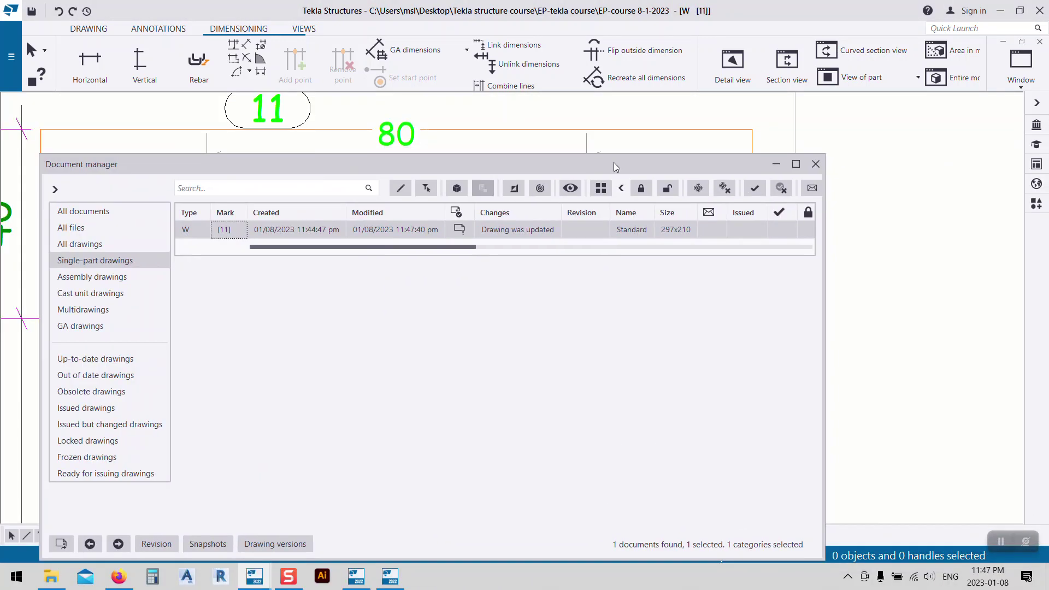
left_click(776, 163)
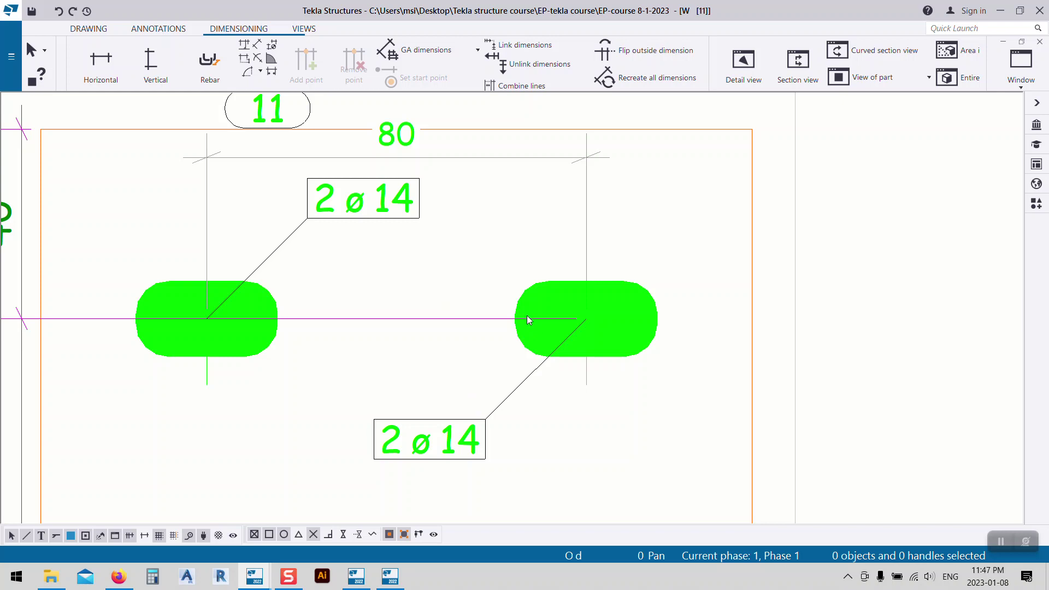
- Add a horizontal dimension across the length of the upper-right slotted hole, in line with the hole-spacing dimension, then end dimensioning
left_click(101, 63)
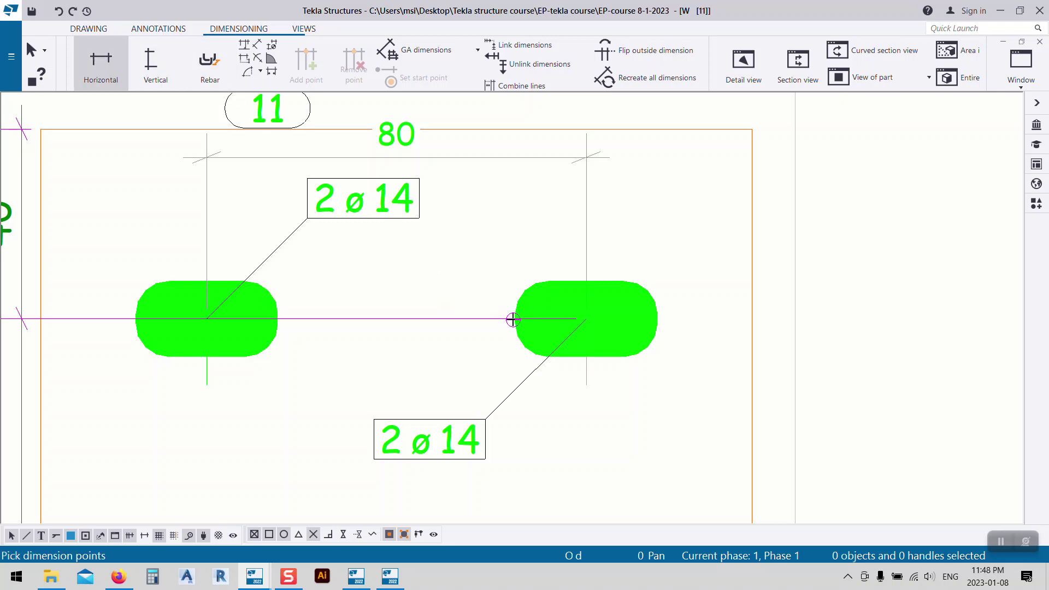
left_click(519, 318)
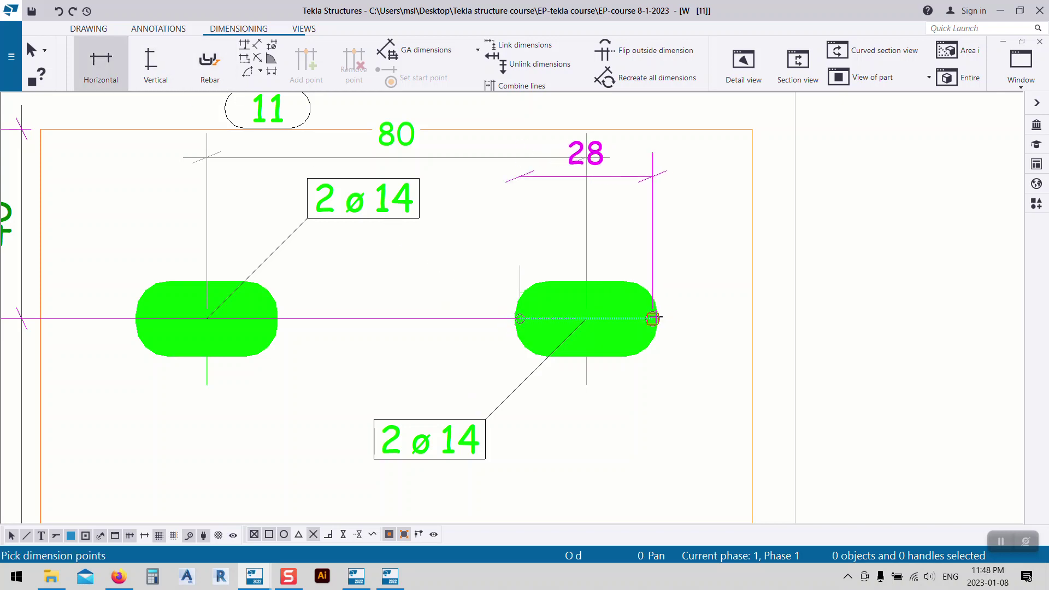
left_click(659, 320)
middle_click(660, 320)
left_click(543, 262)
right_click(541, 263)
left_click(571, 272)
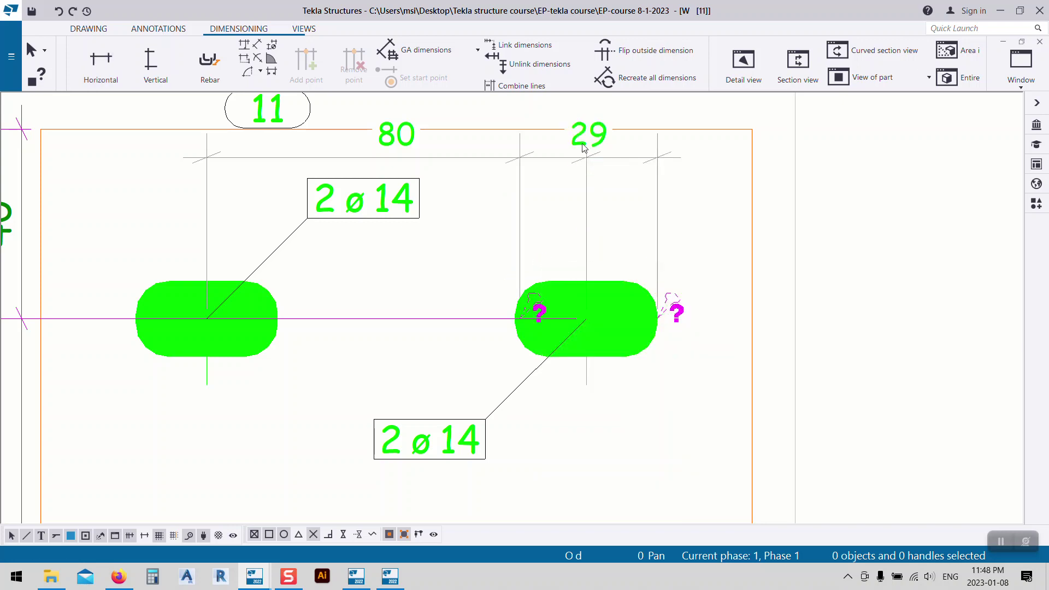
- Examine where the new slot dimension's point sits at the left end of the upper-right slotted hole
scroll(519, 317, "up", 5)
scroll(519, 369, "up", 2)
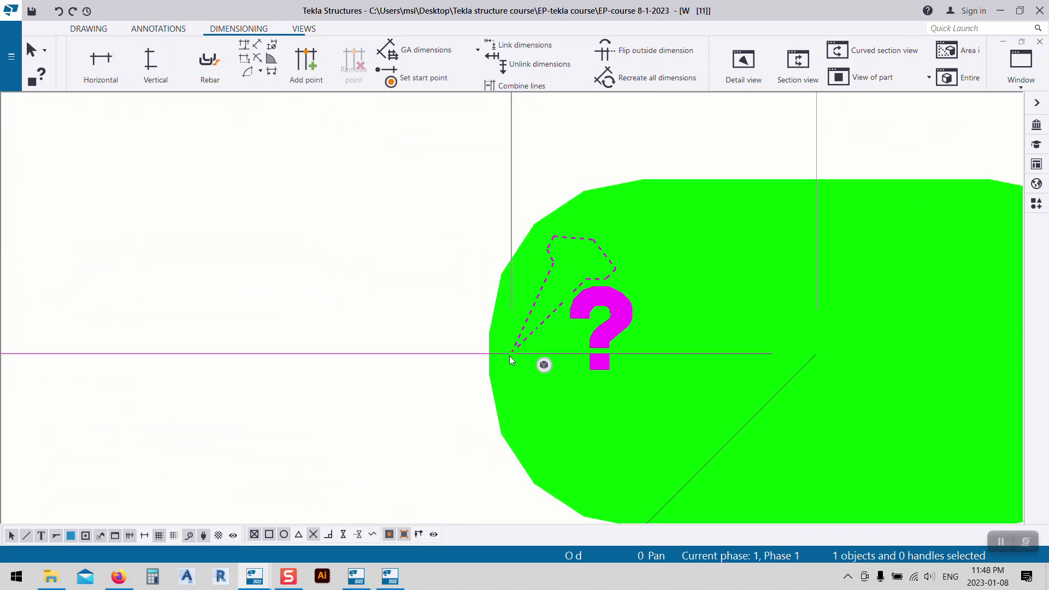
scroll(489, 358, "down", 5)
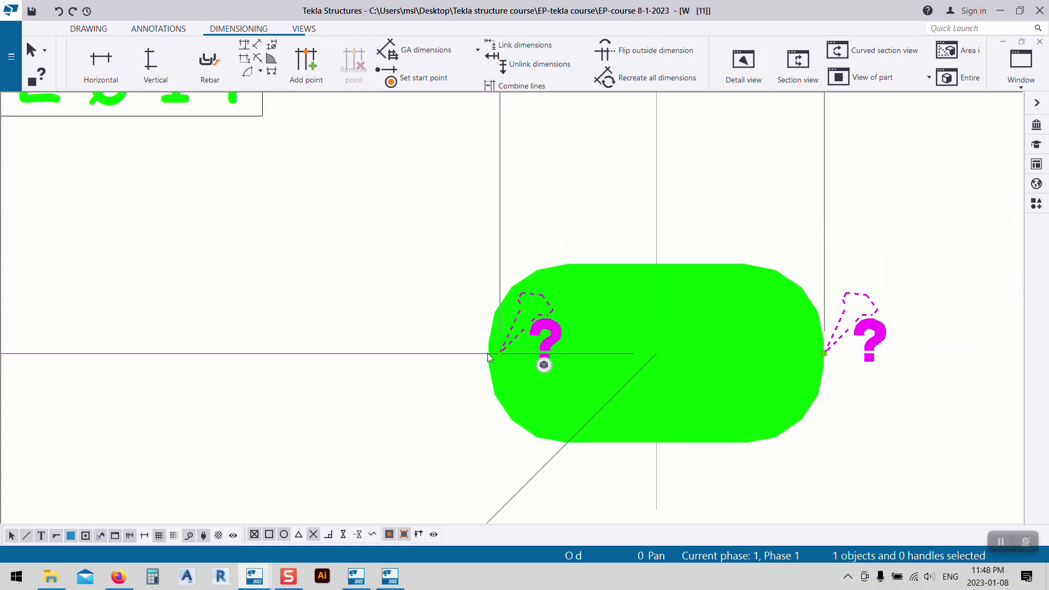
left_click(300, 538)
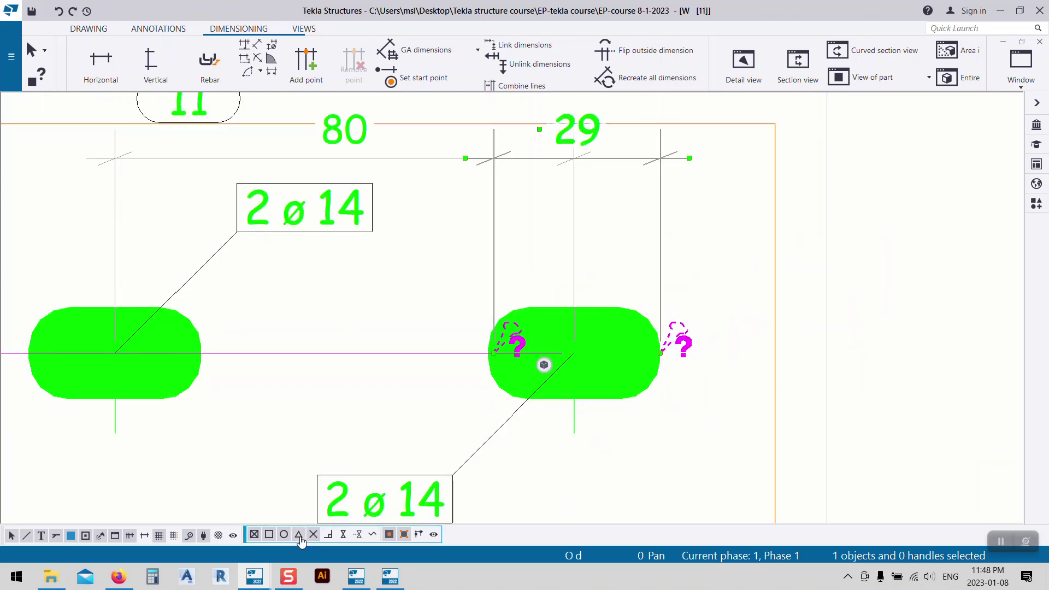
left_click(114, 62)
scroll(497, 365, "up", 3)
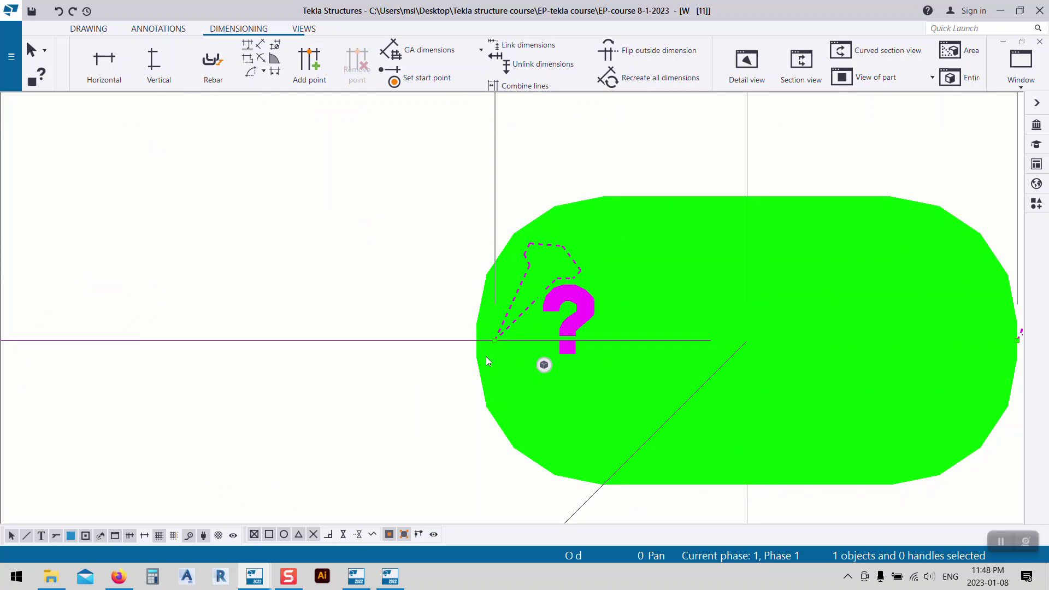
- Turn on snapping to nearest points on lines, and cancel horizontal dimensioning without picking any points
left_click(104, 61)
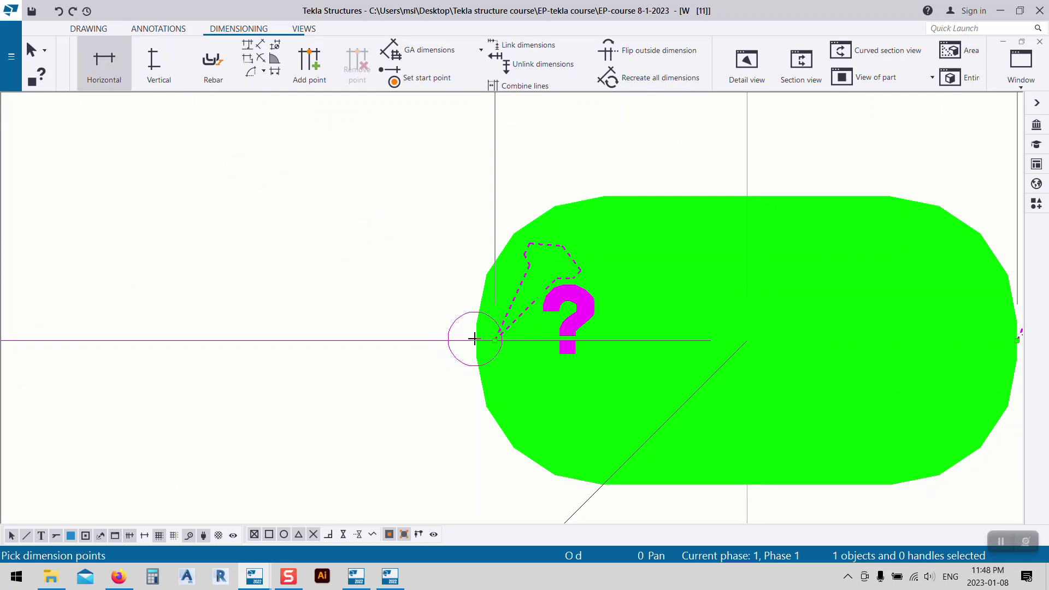
scroll(410, 371, "down", 2)
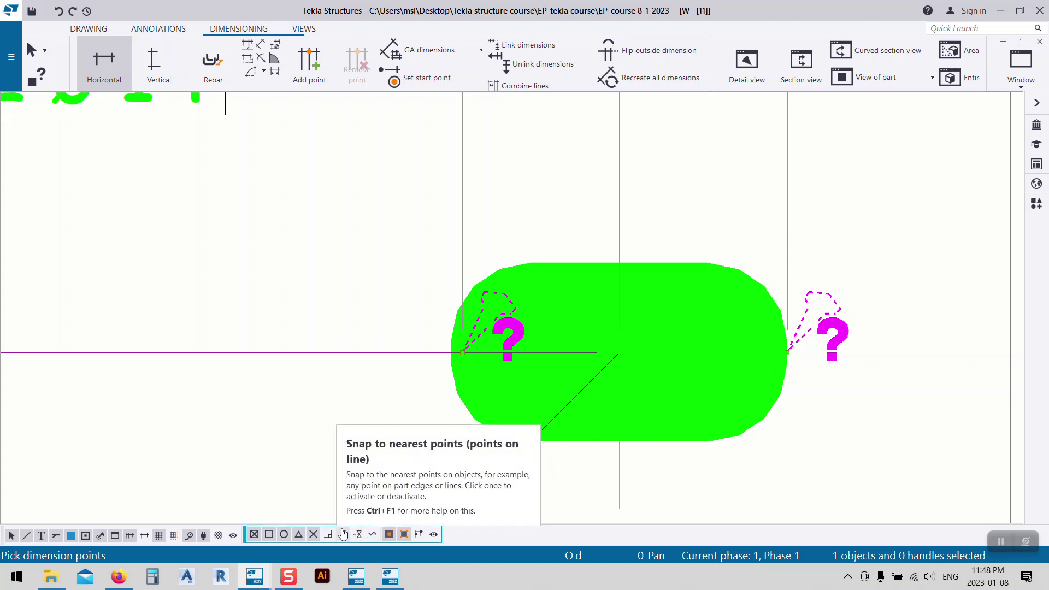
left_click(343, 533)
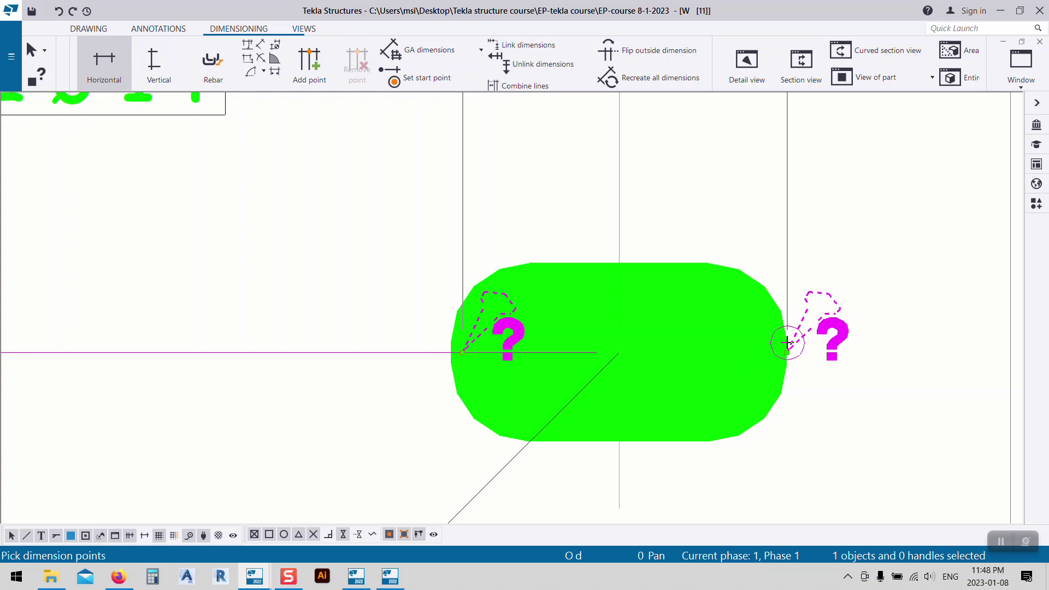
scroll(618, 384, "down", 6)
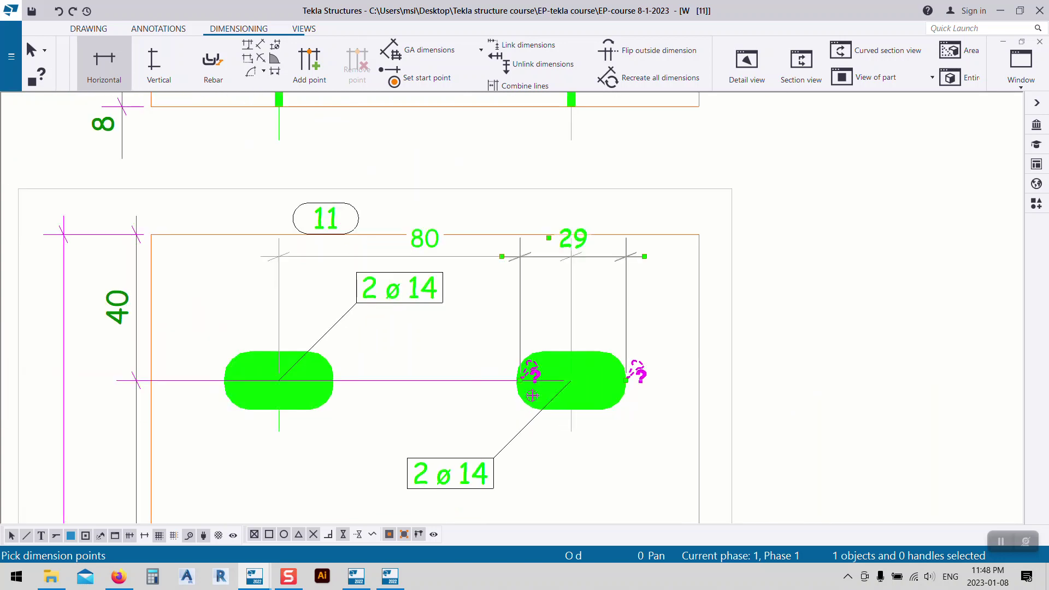
right_click(533, 323)
left_click(560, 335)
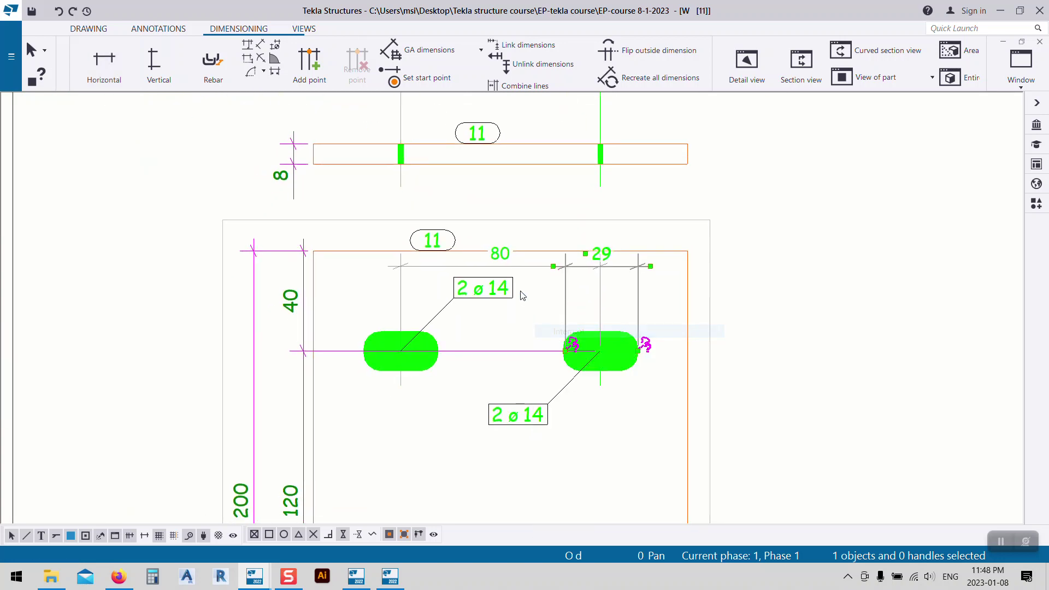
scroll(520, 298, "down", 4)
scroll(473, 253, "down", 1)
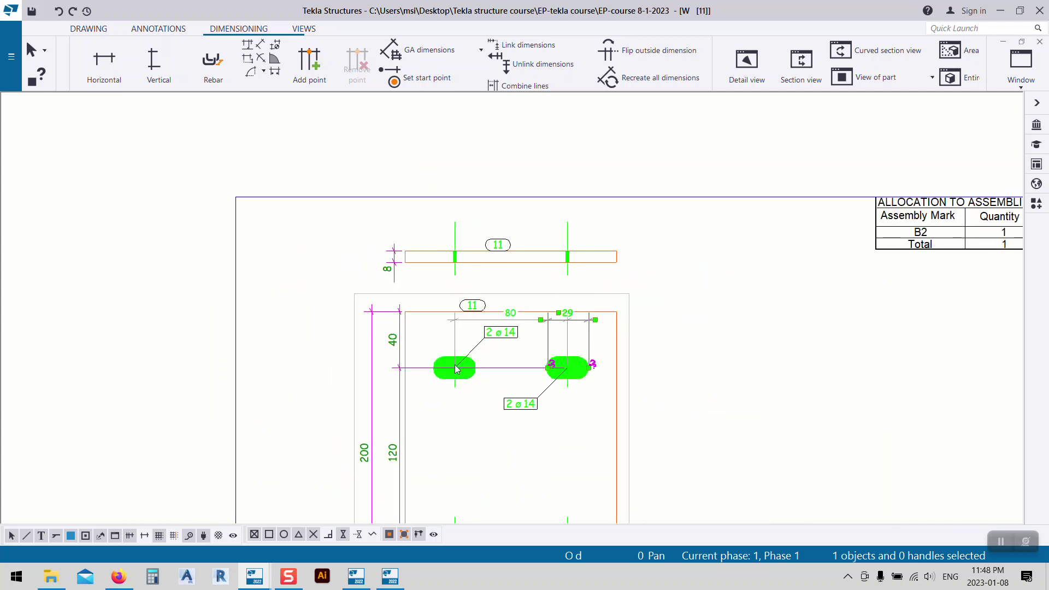
middle_click_drag(456, 364, 465, 236)
middle_click_drag(719, 276, 671, 238)
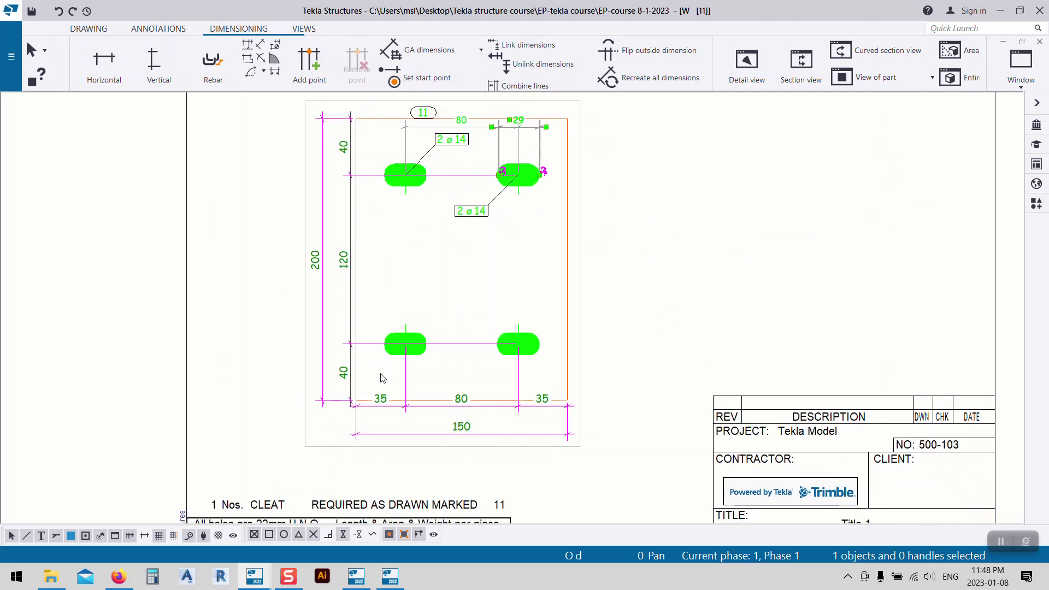
scroll(382, 334, "up", 5)
scroll(120, 78, "up", 1)
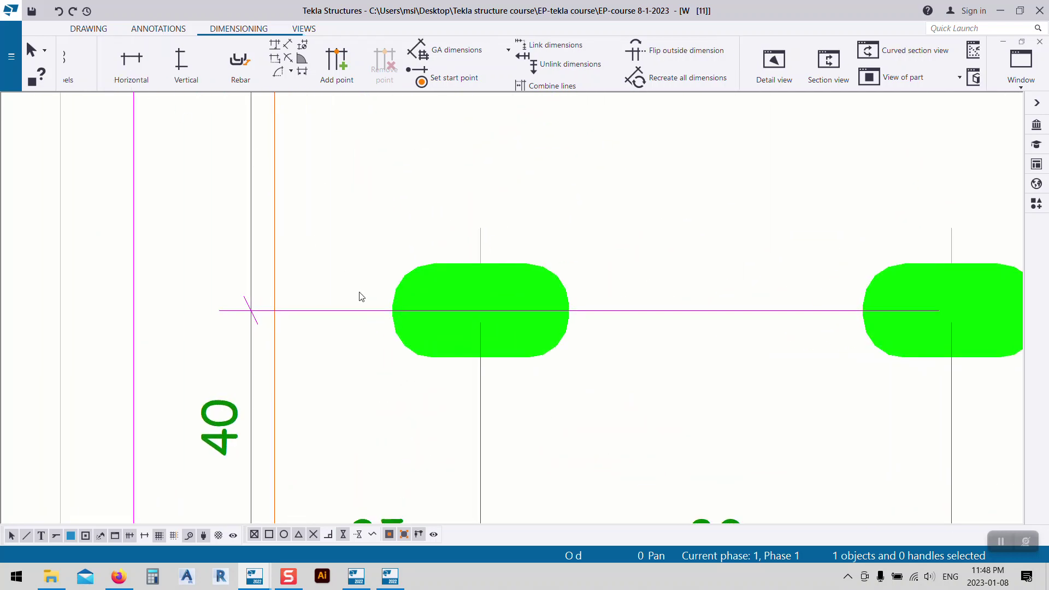
left_click(129, 68)
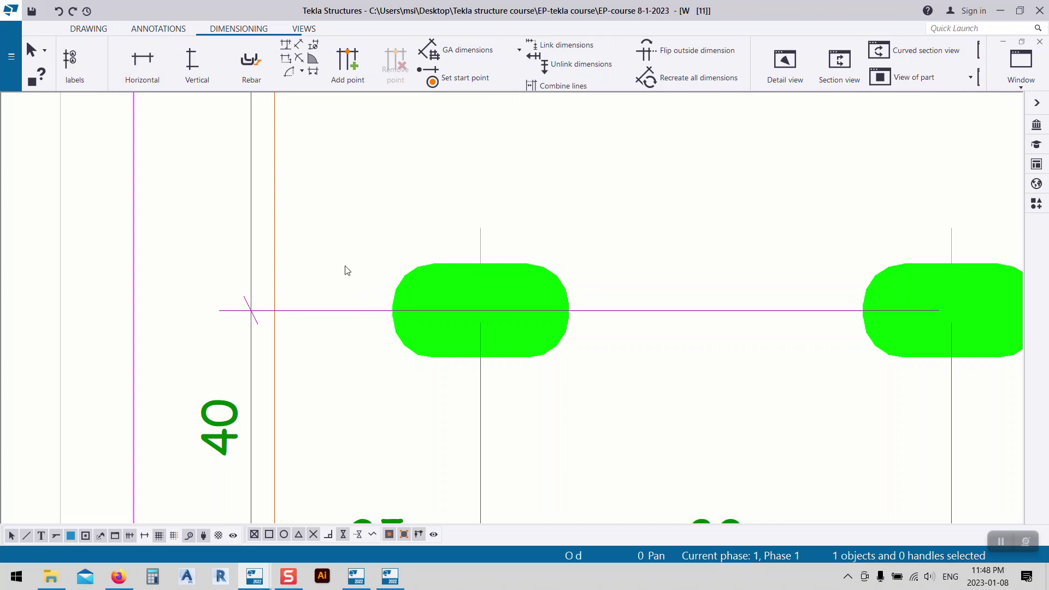
scroll(398, 310, "up", 5)
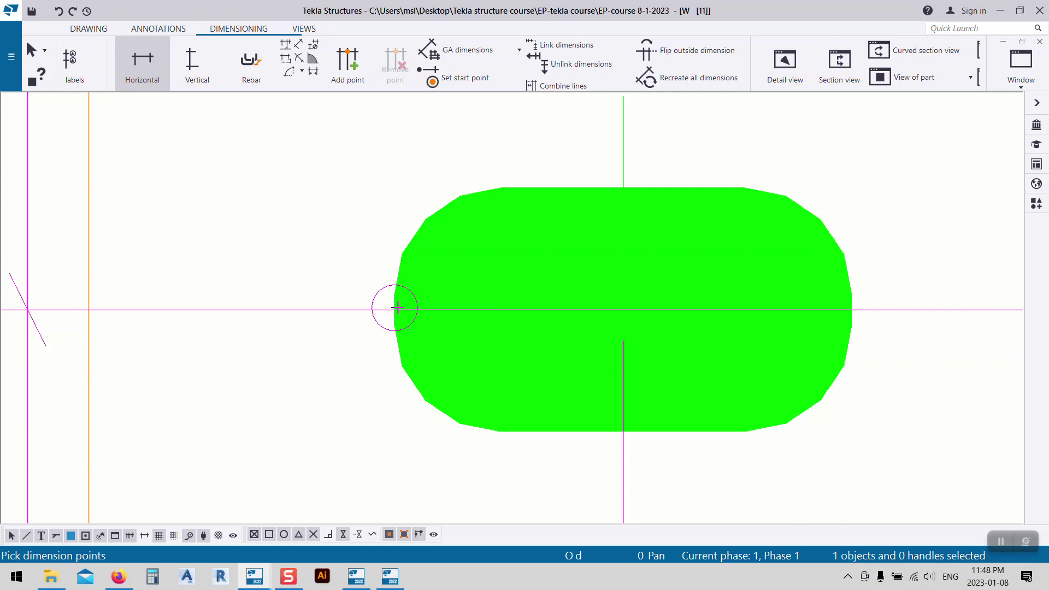
scroll(409, 311, "down", 7)
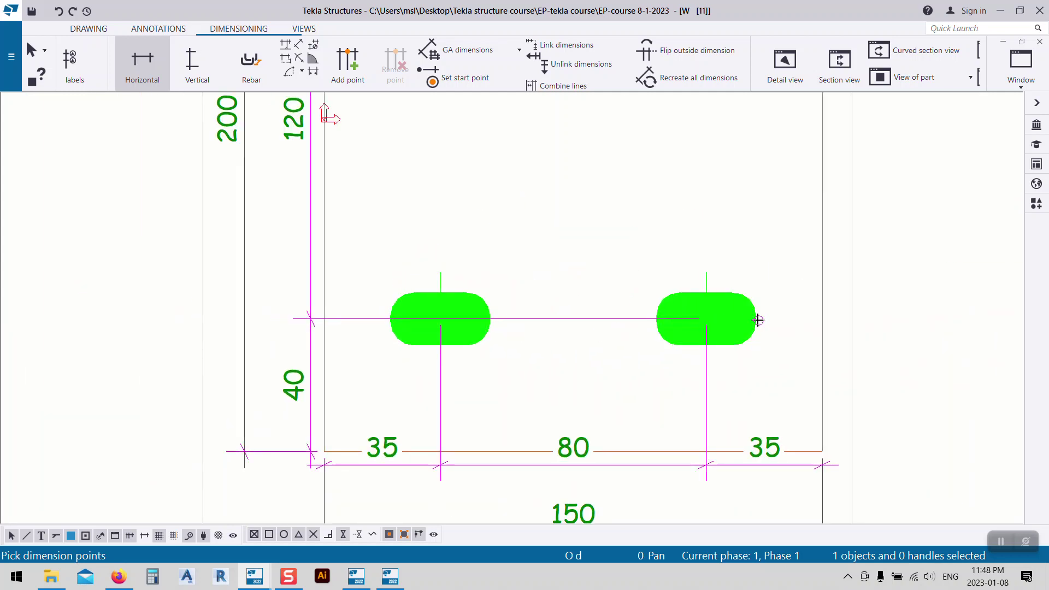
mouse_move(758, 320)
middle_mouse_down()
mouse_move(714, 328)
mouse_move(622, 288)
middle_mouse_up()
right_click(495, 209)
left_click(532, 215)
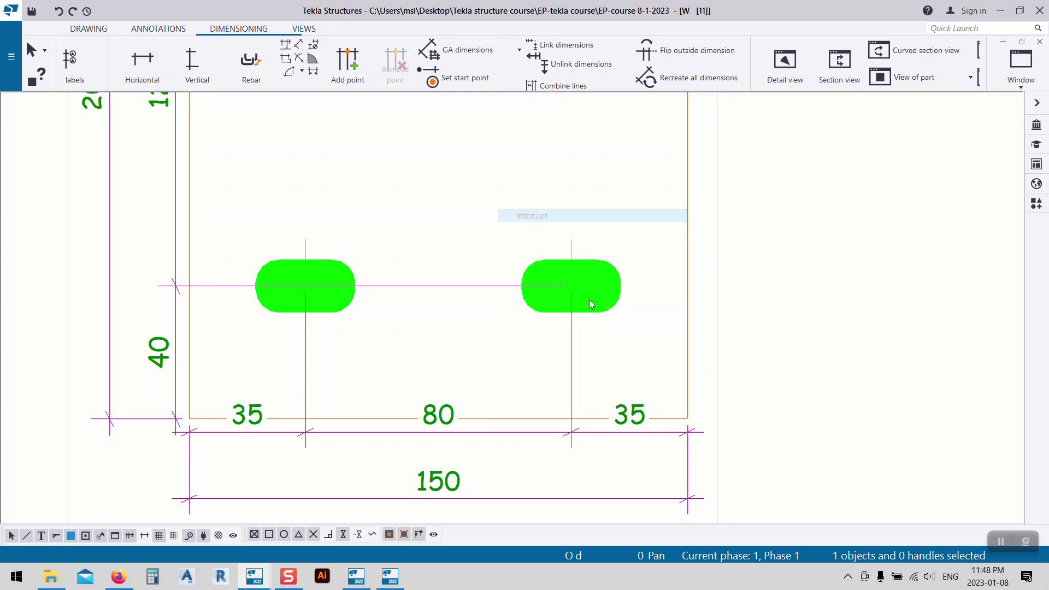
middle_click_drag(635, 320, 588, 305)
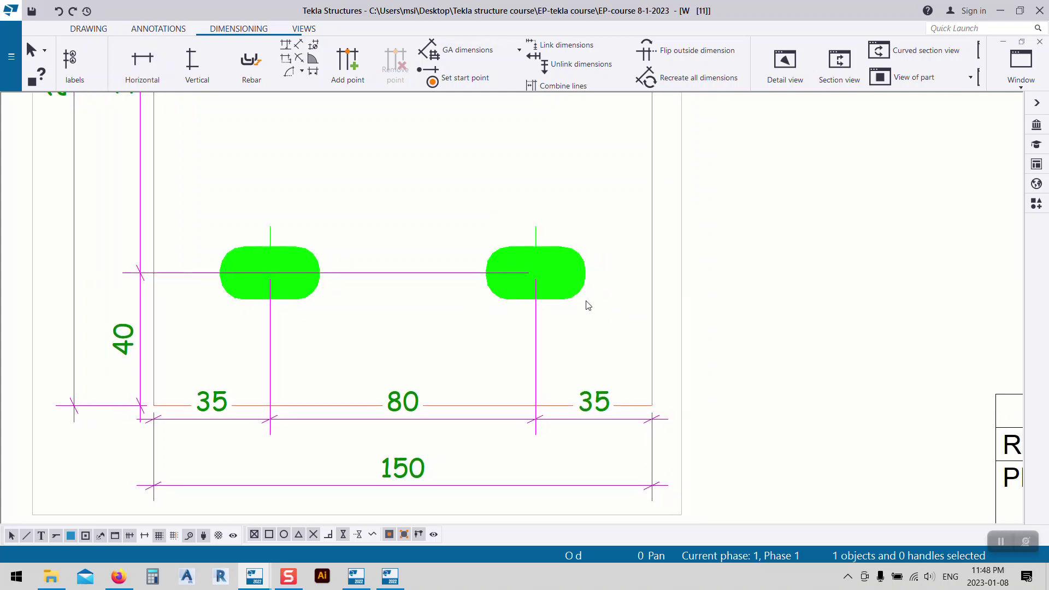
- Enable selecting single dimensions, add a horizontal dimension above the lower-right slotted hole across its full length, and end dimensioning
left_click(143, 539)
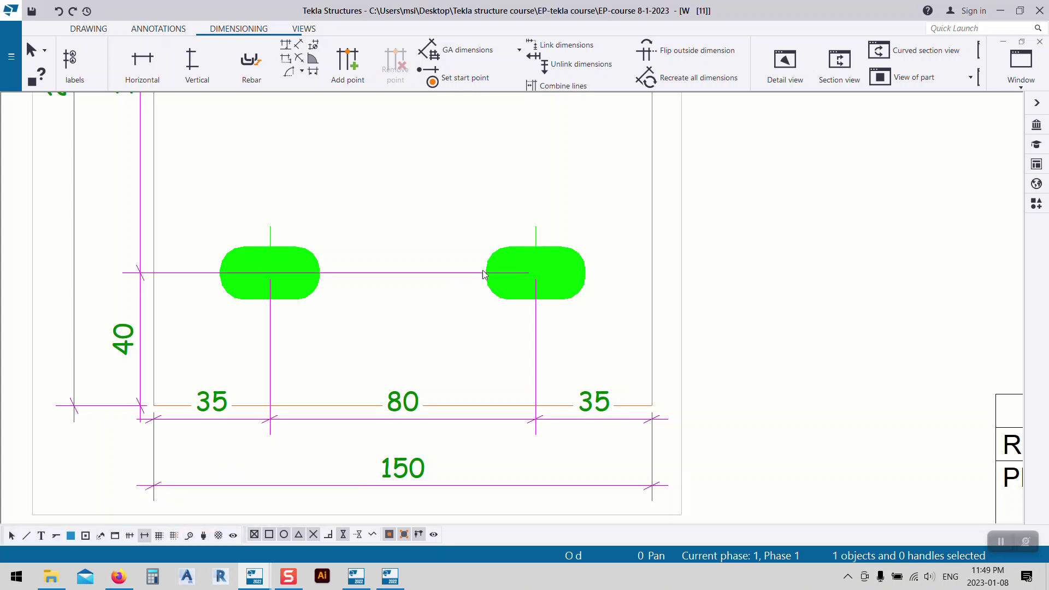
left_click(142, 60)
left_click(489, 272)
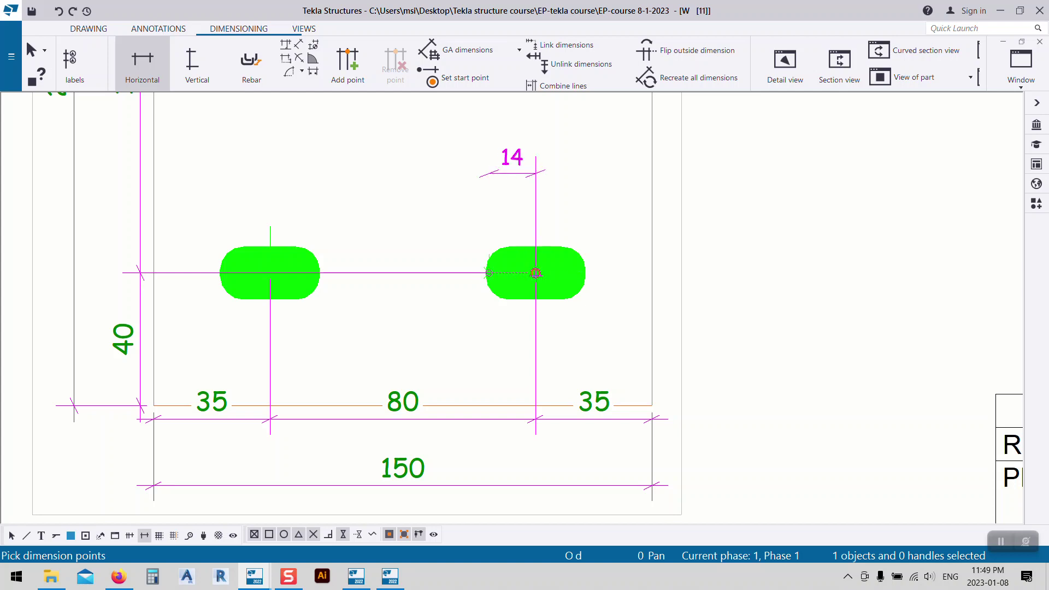
left_click(589, 272)
scroll(585, 273, "up", 4)
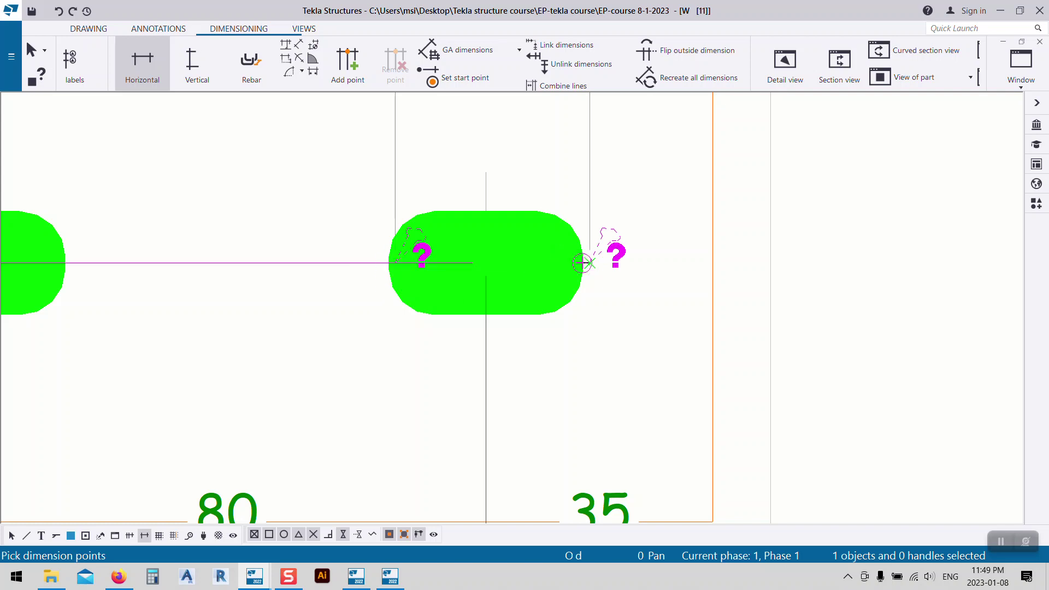
scroll(492, 288, "down", 3)
right_click(496, 223)
left_click(526, 230)
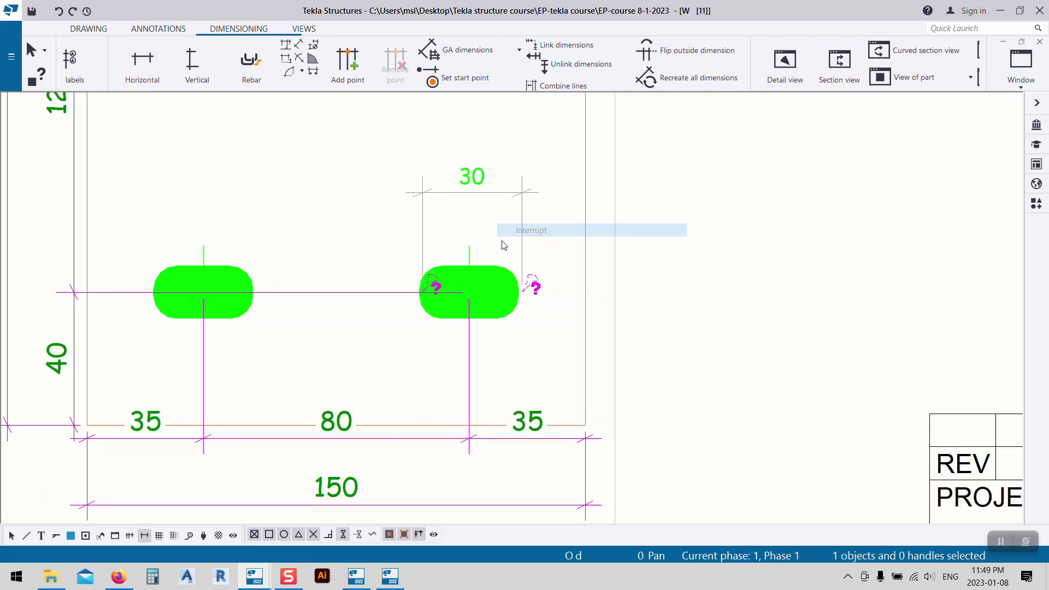
- Close the cleat drawing and keep its changes without marking it ready for issuing
scroll(527, 257, "down", 5)
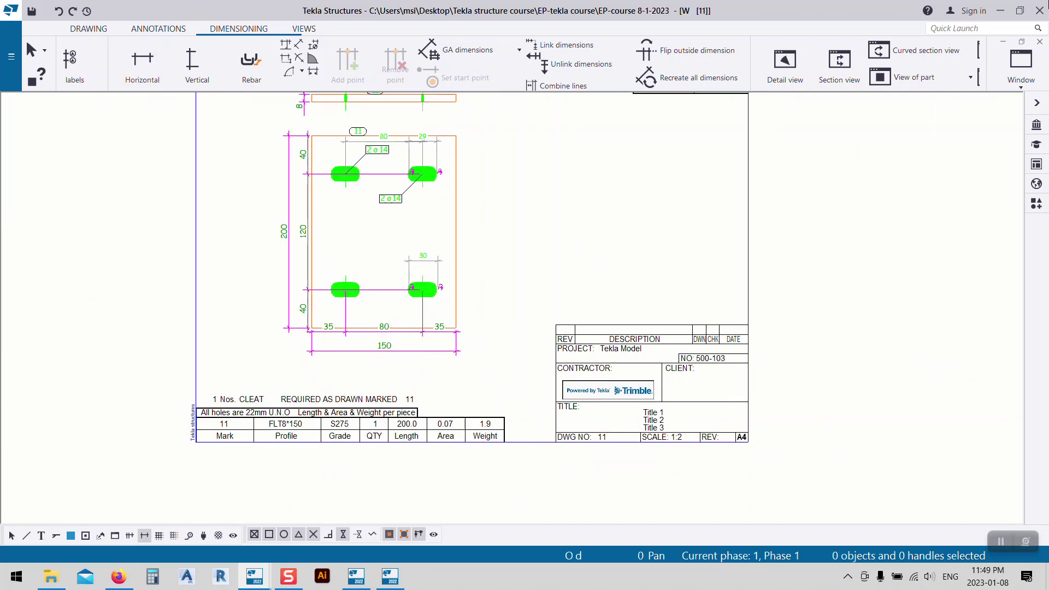
left_click(1040, 42)
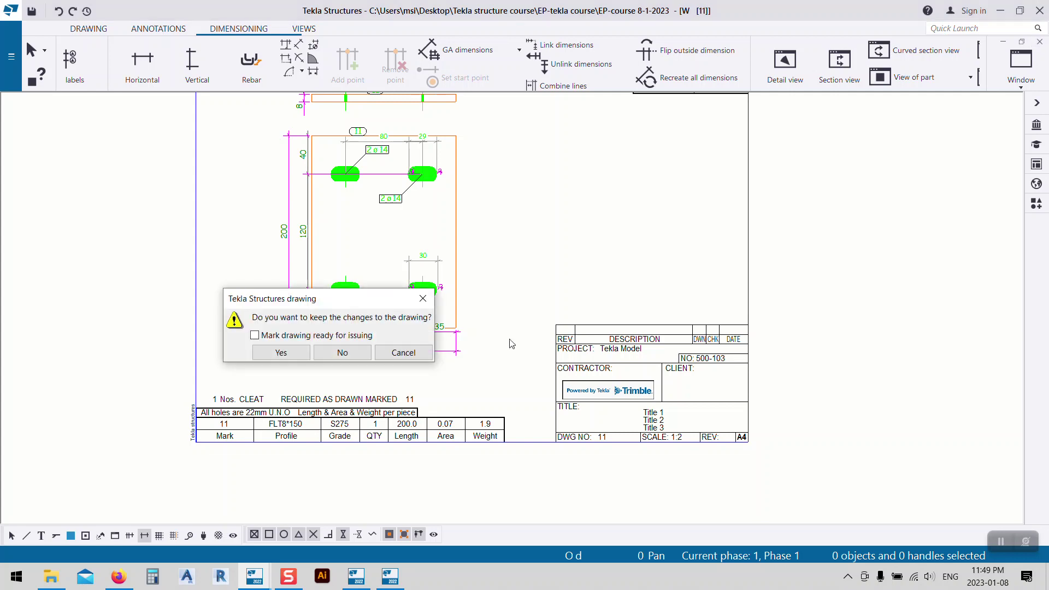
left_click(290, 358)
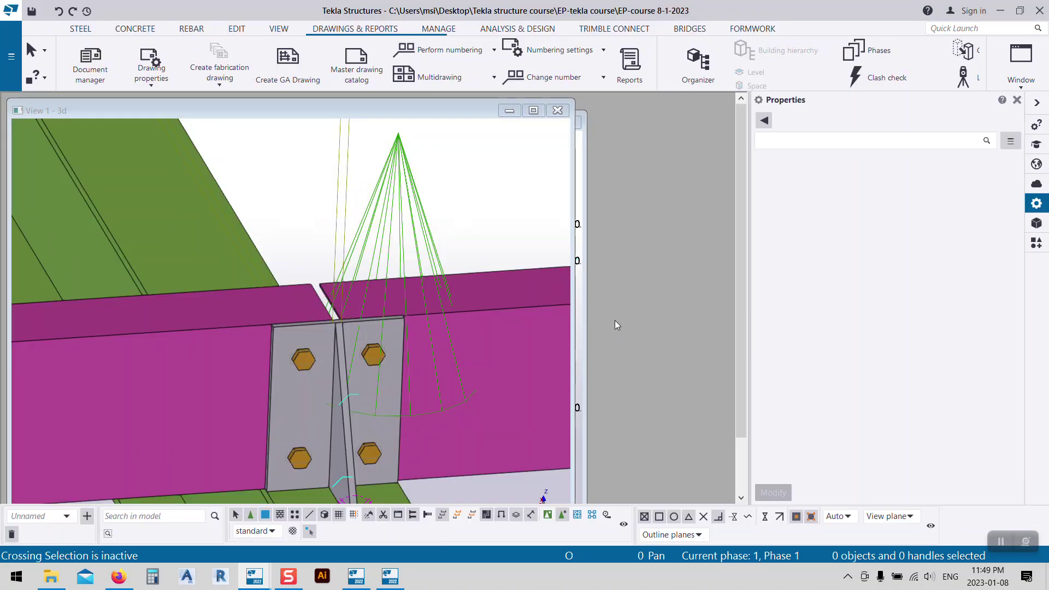
- Activate the View 1 - 3d model view showing the purlin-to-rafter cleat connection and maximize it
left_click(479, 202)
left_click(300, 260)
scroll(298, 259, "down", 5)
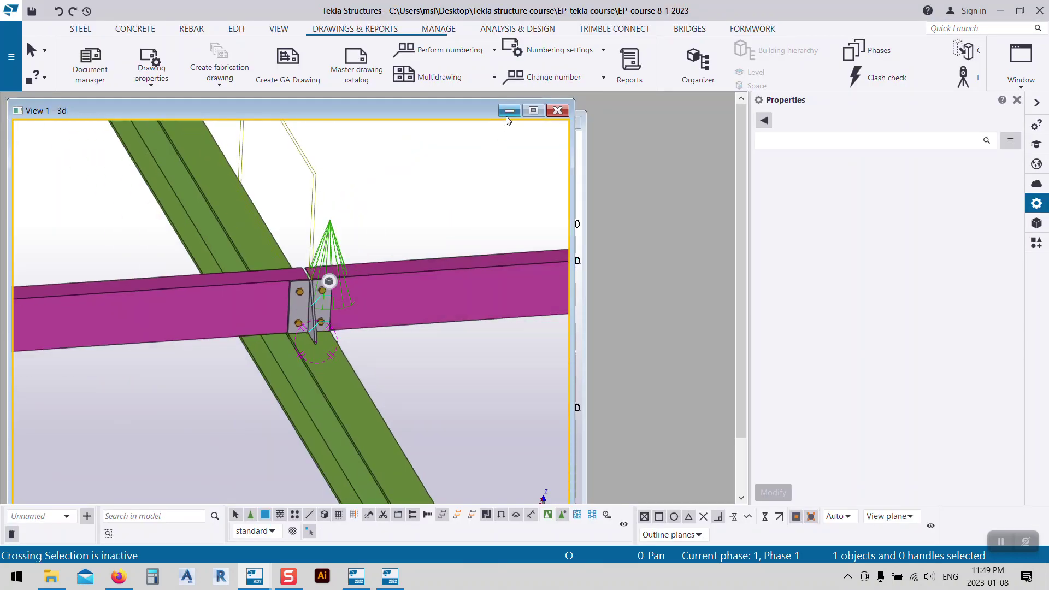
left_click(531, 114)
scroll(404, 261, "down", 3)
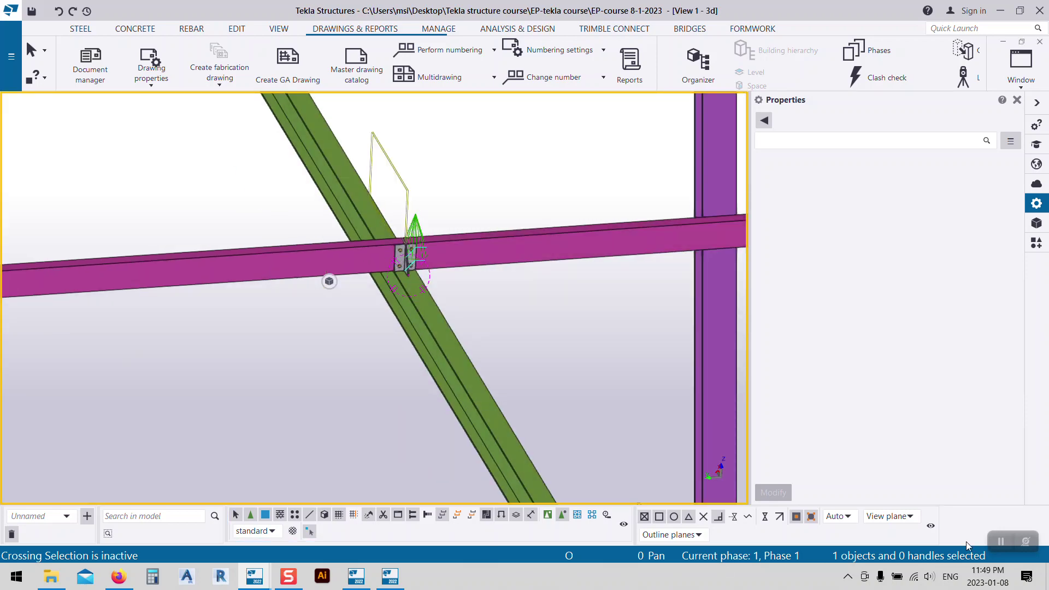